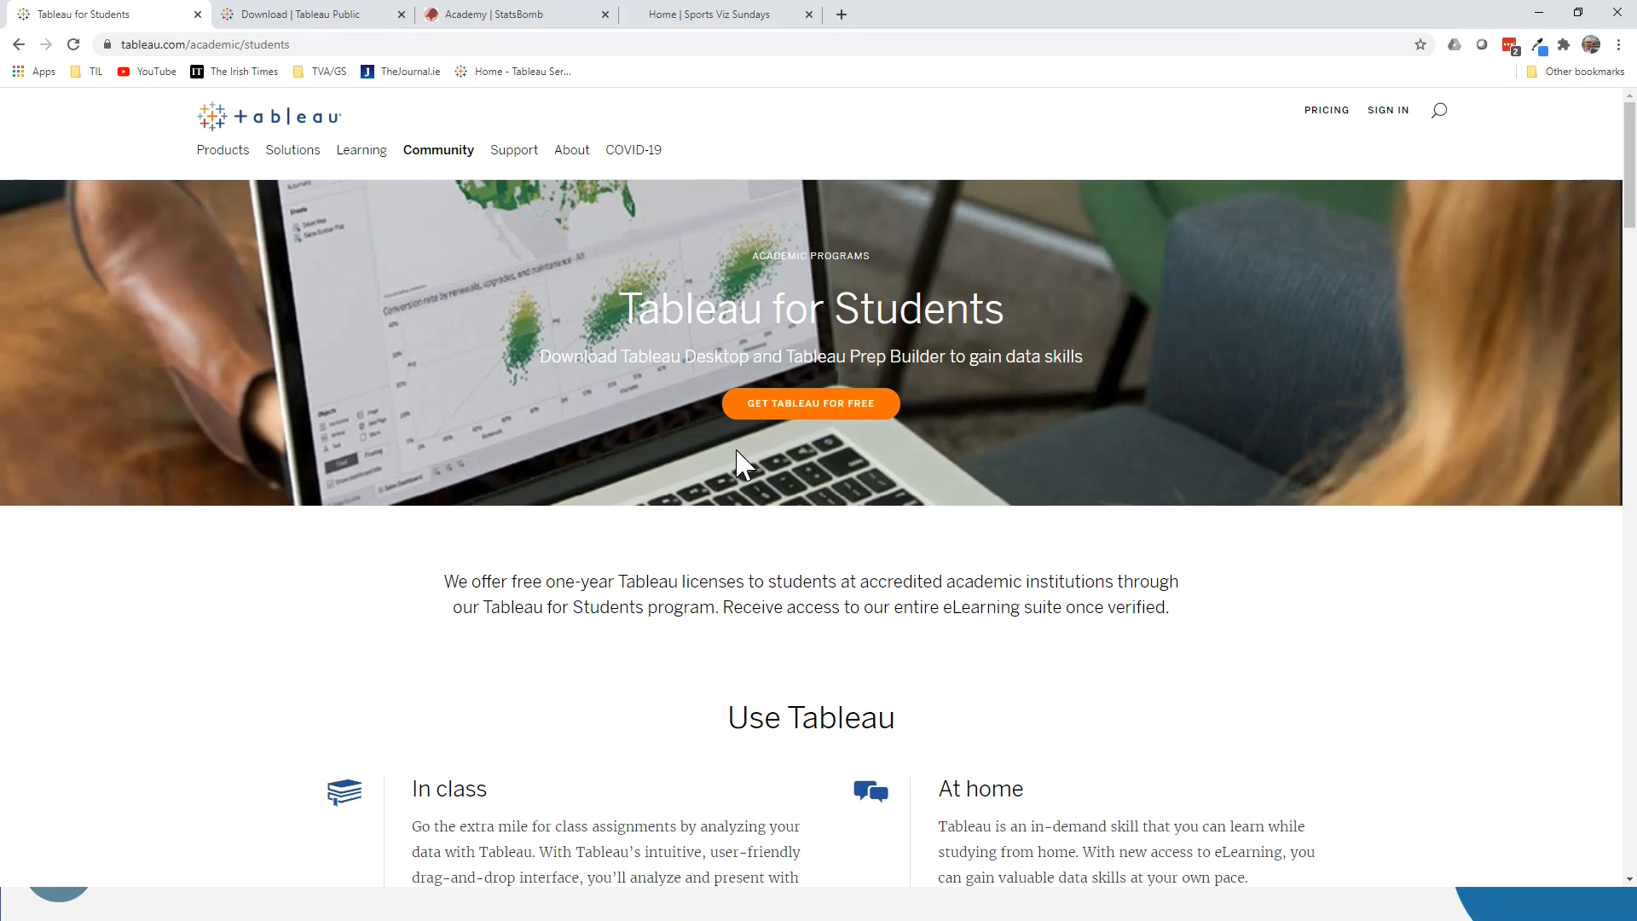
Review the Tableau Public download page and its email field for getting the free app
left_click(301, 26)
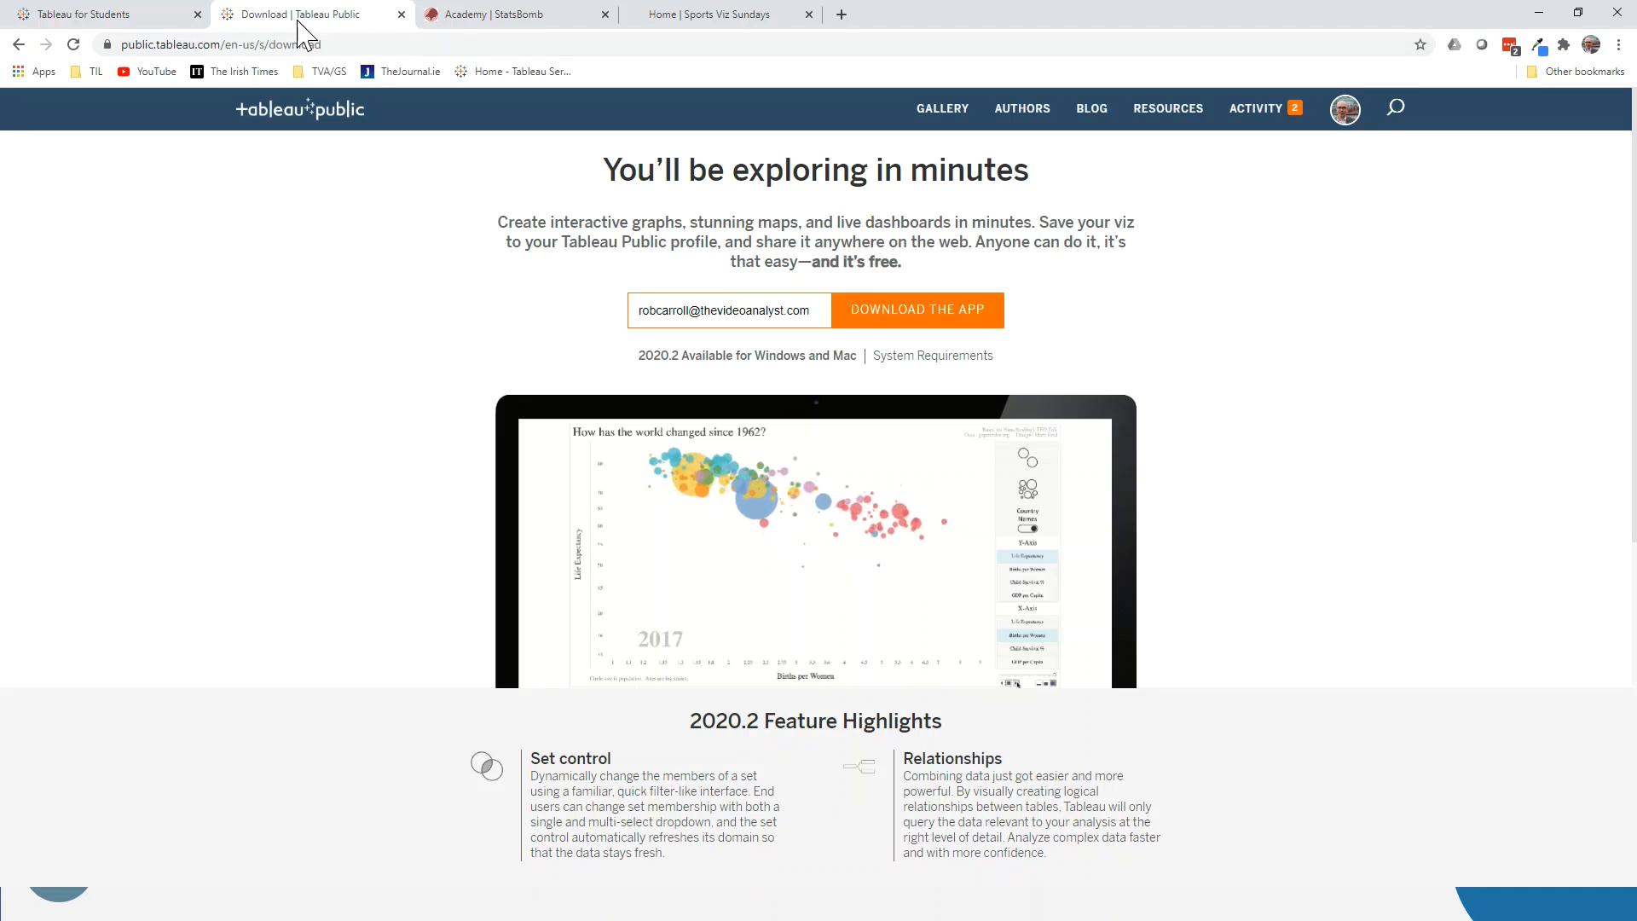
left_click_drag(801, 311, 651, 294)
left_click(651, 294)
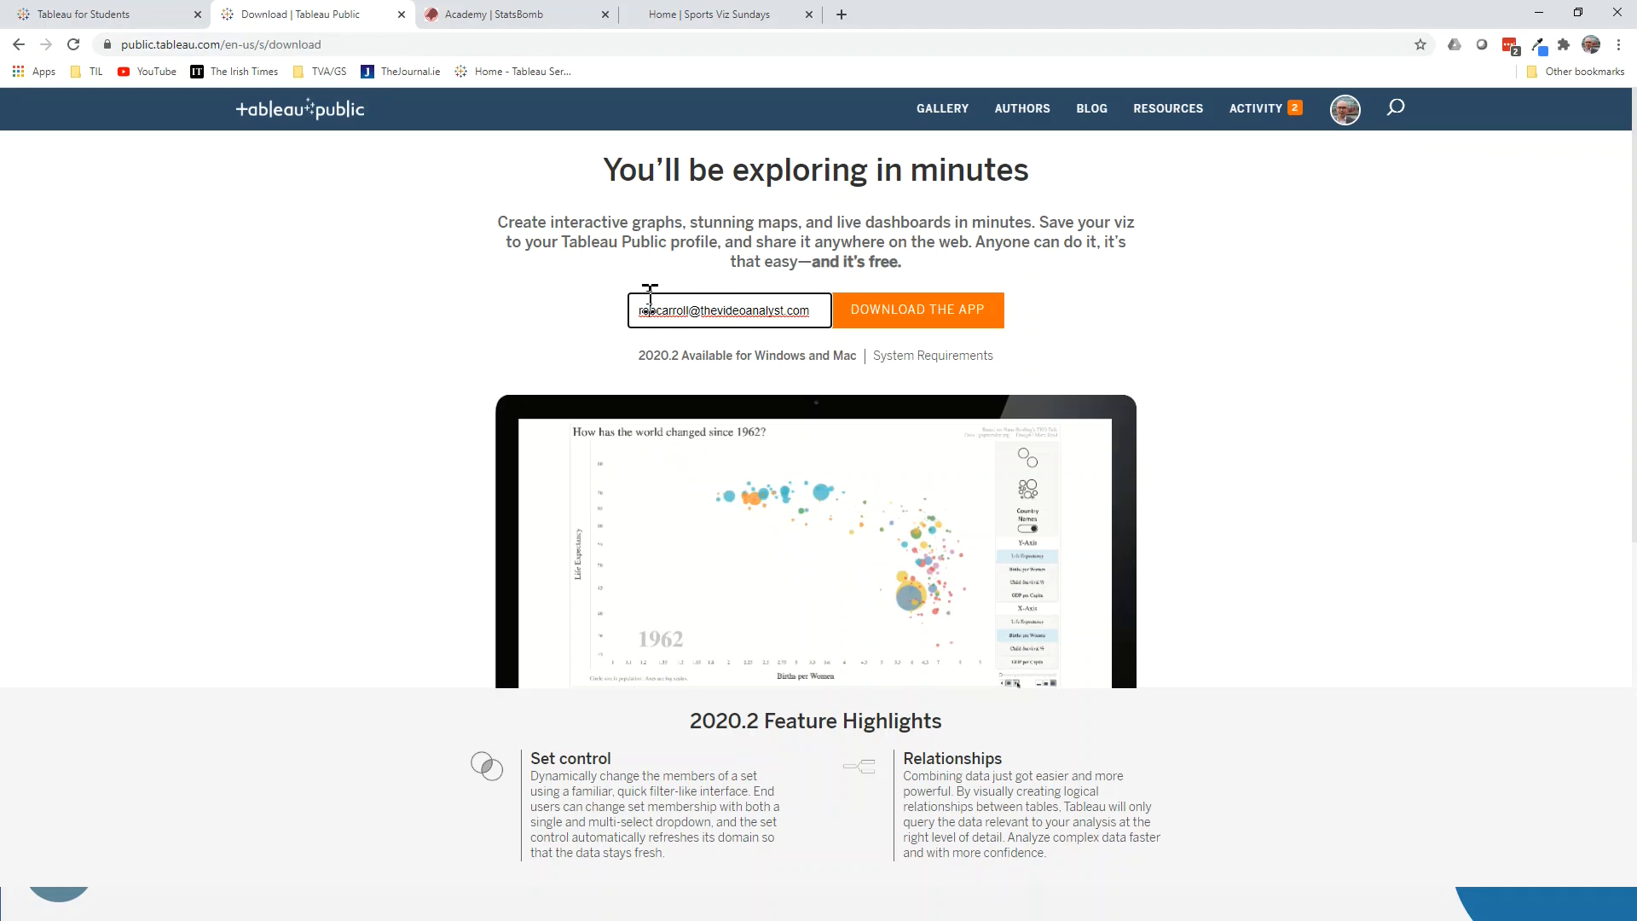
left_click(962, 320)
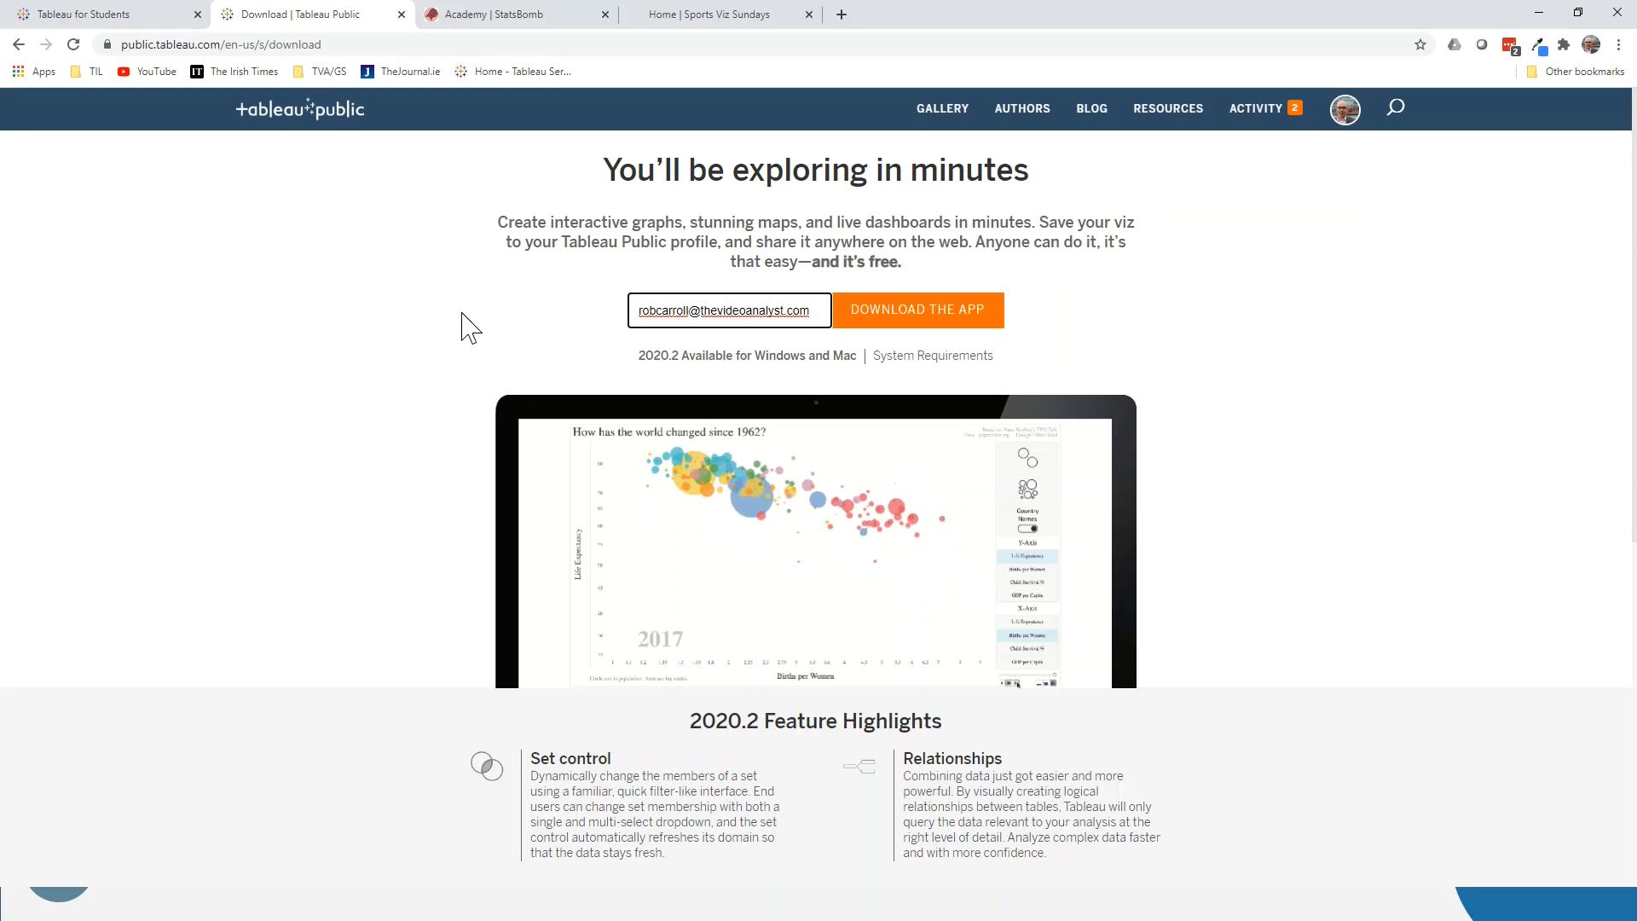
Examine the StatsBomb Academy page, including its web address, the Online Courses section and the Free Data section
left_click(491, 10)
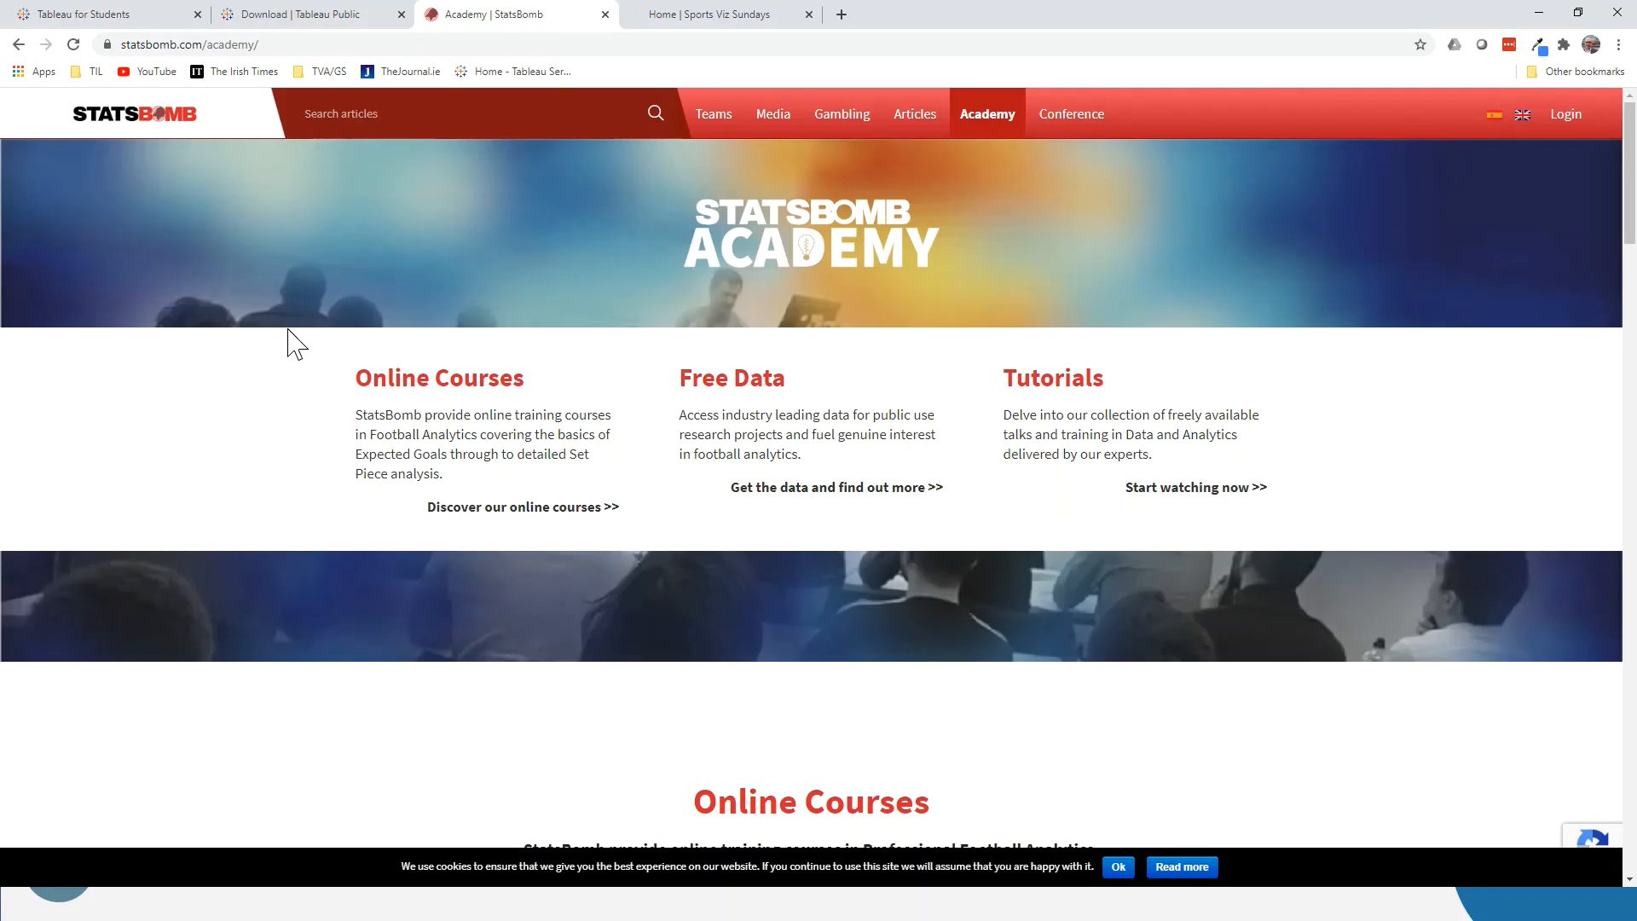
left_click_drag(225, 45, 301, 43)
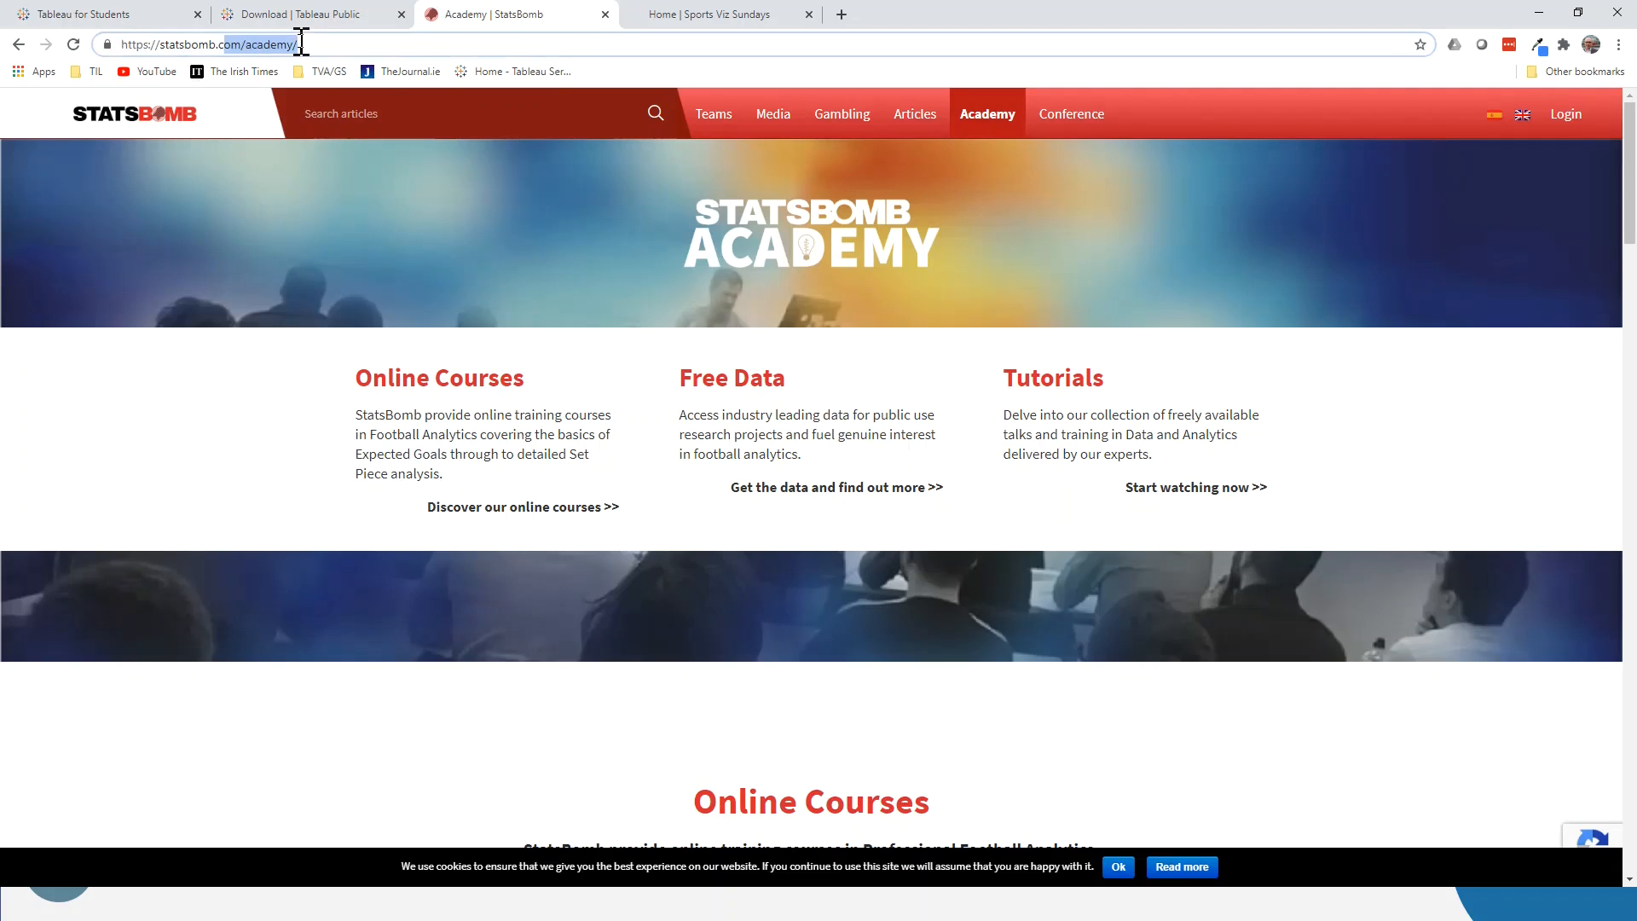
left_click(301, 43)
scroll(550, 485, "down", 8)
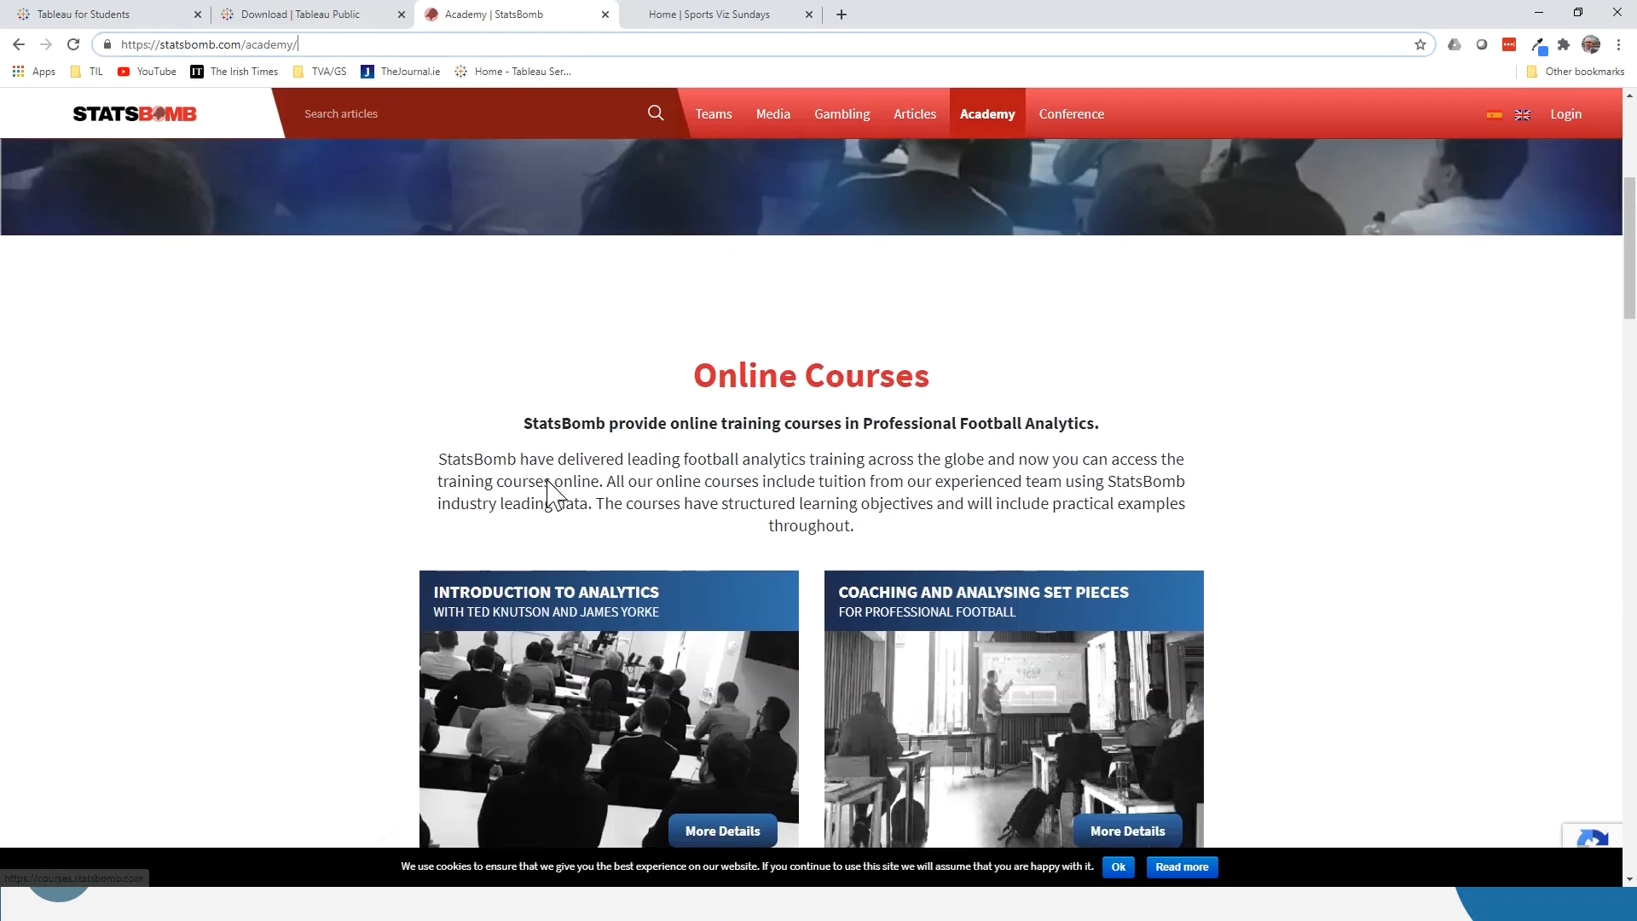
scroll(555, 483, "down", 13)
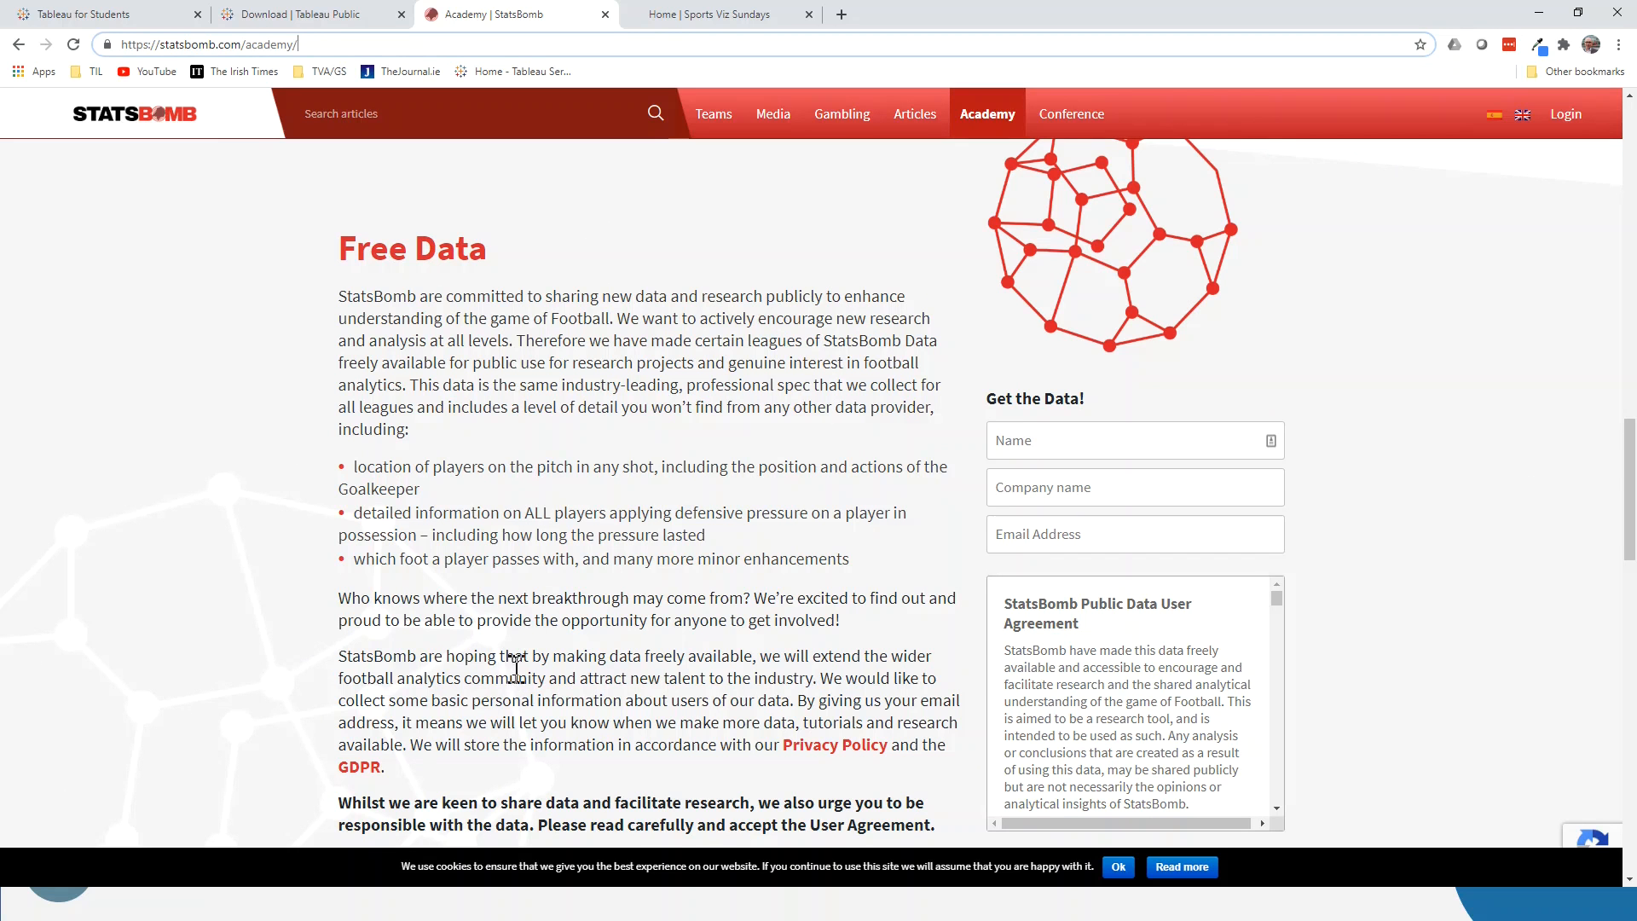
scroll(525, 661, "up", 2)
scroll(524, 661, "up", 5)
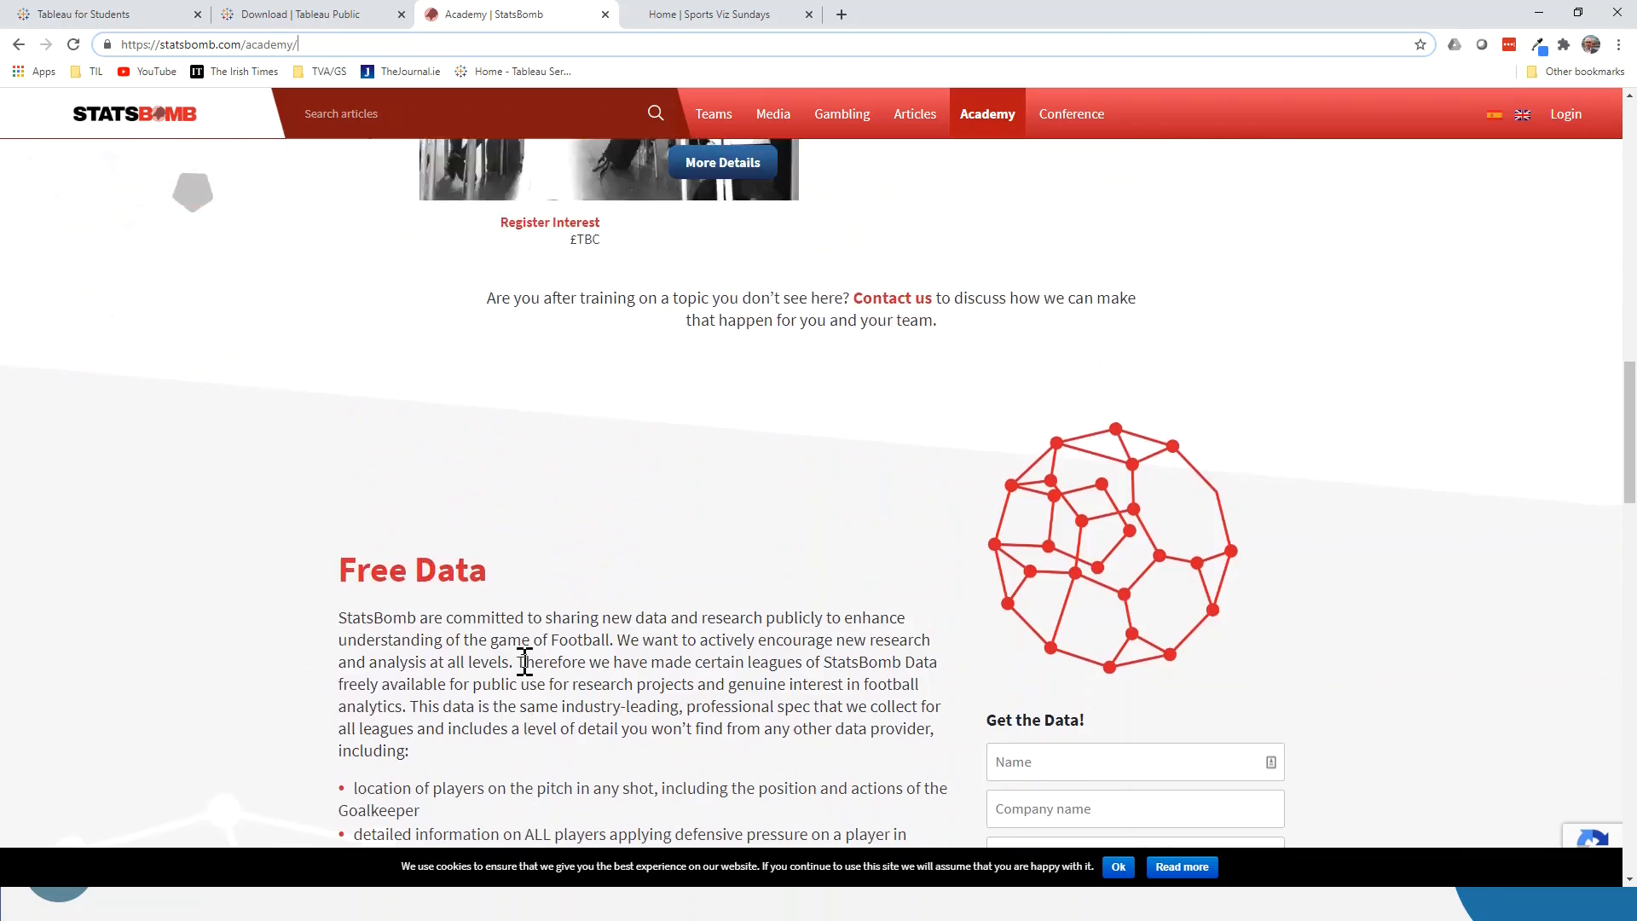
scroll(524, 661, "up", 12)
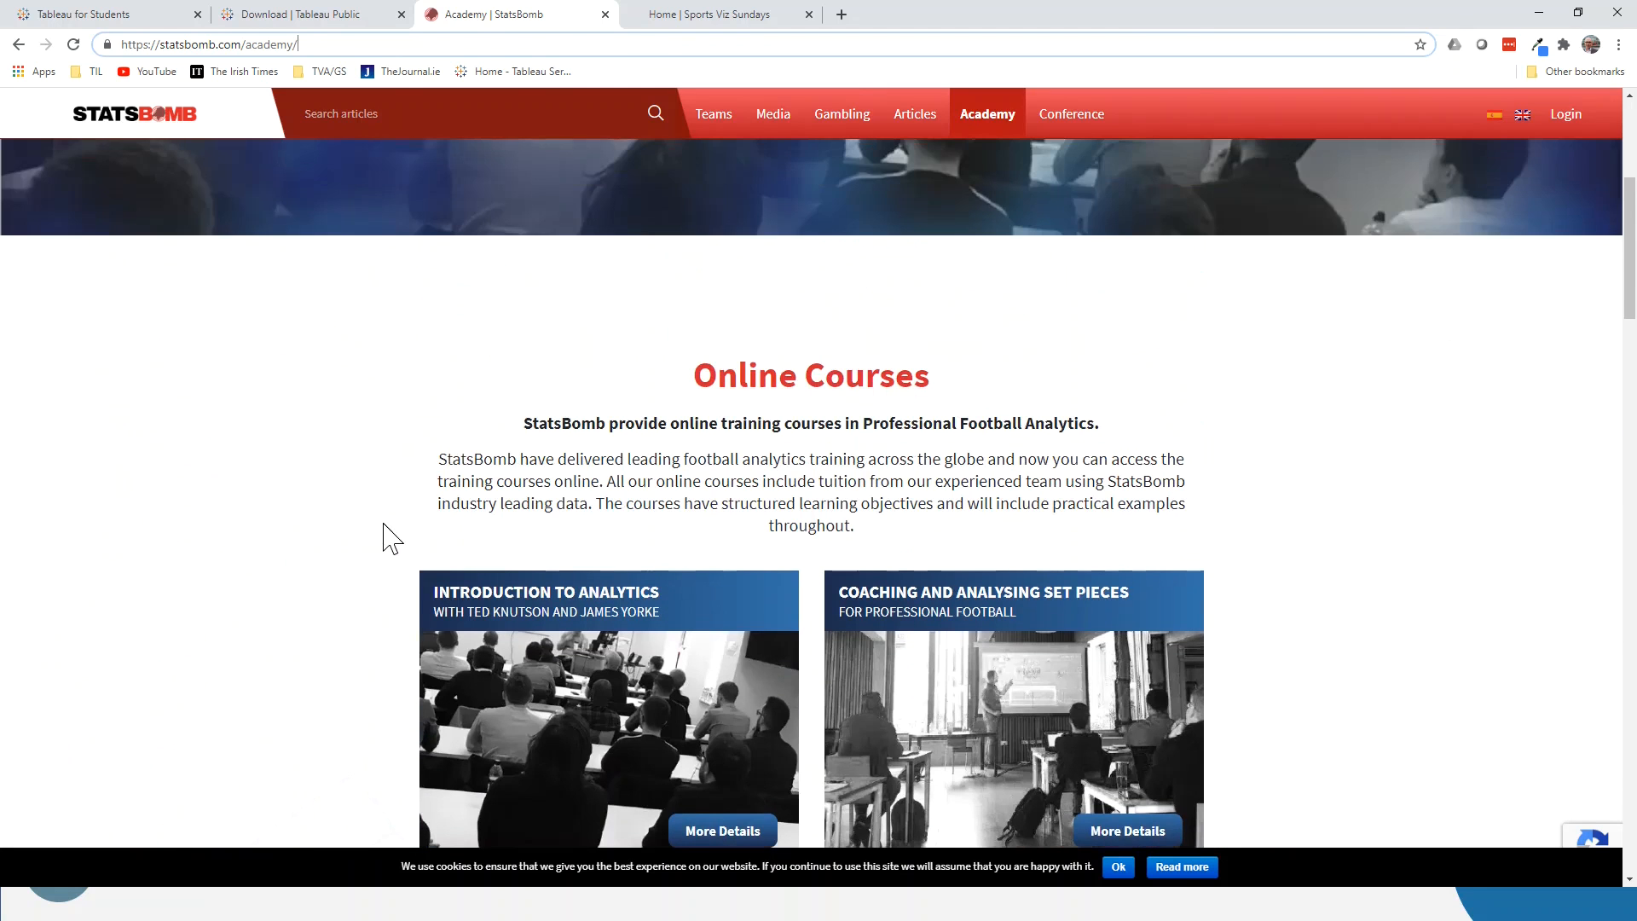
scroll(384, 537, "up", 3)
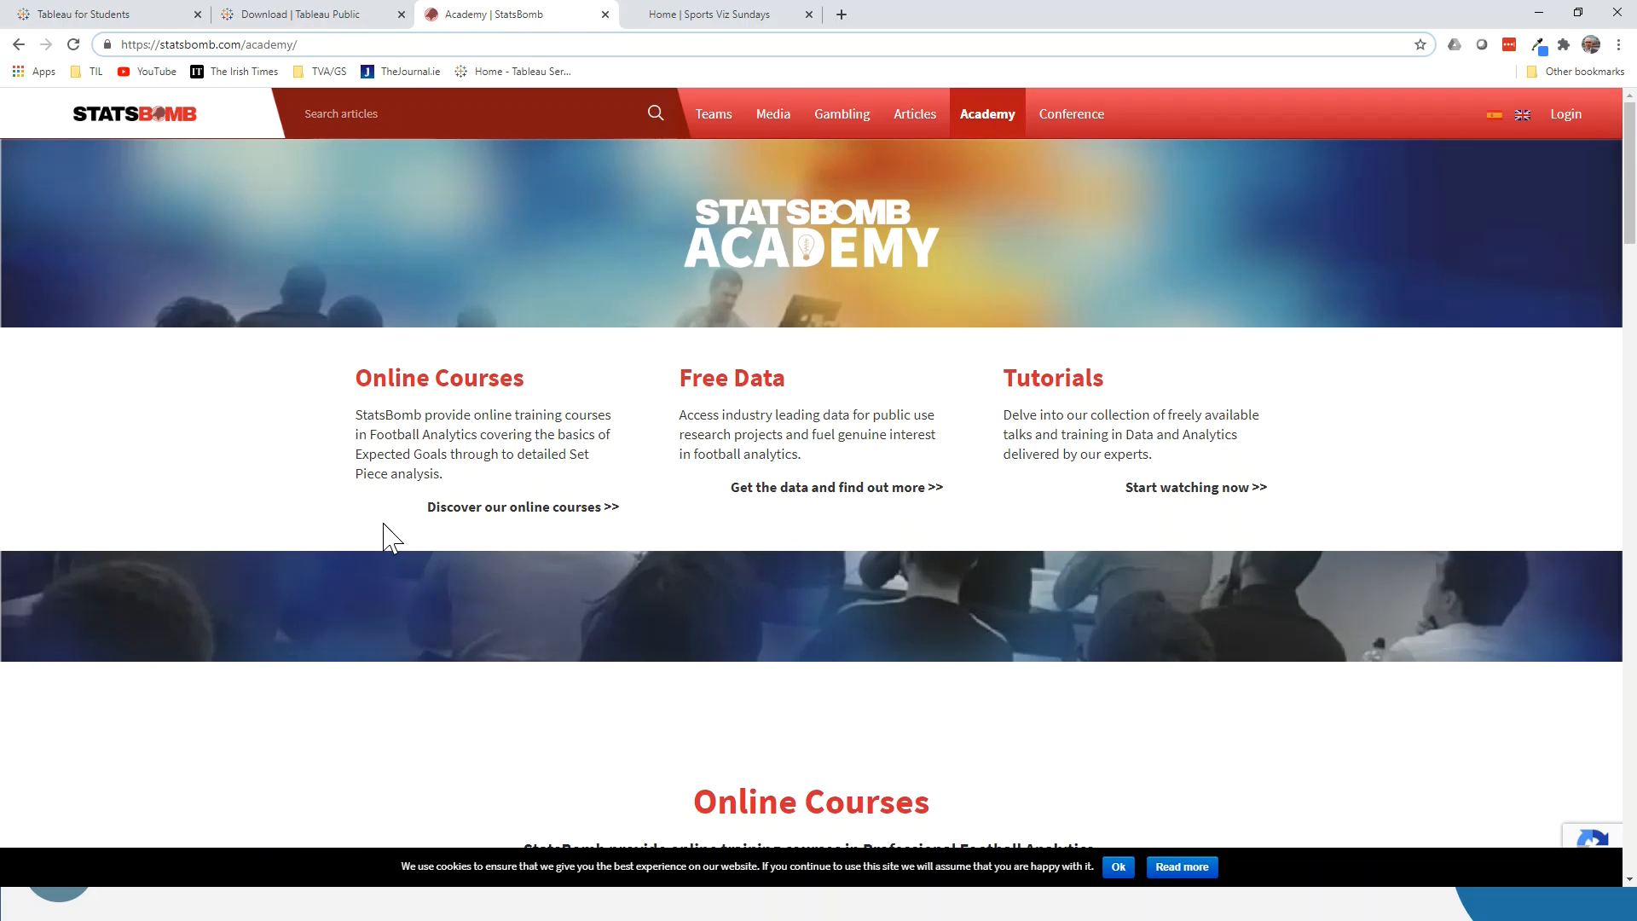
Look over the Sports Viz Sunday home page and its web address
left_click(721, 18)
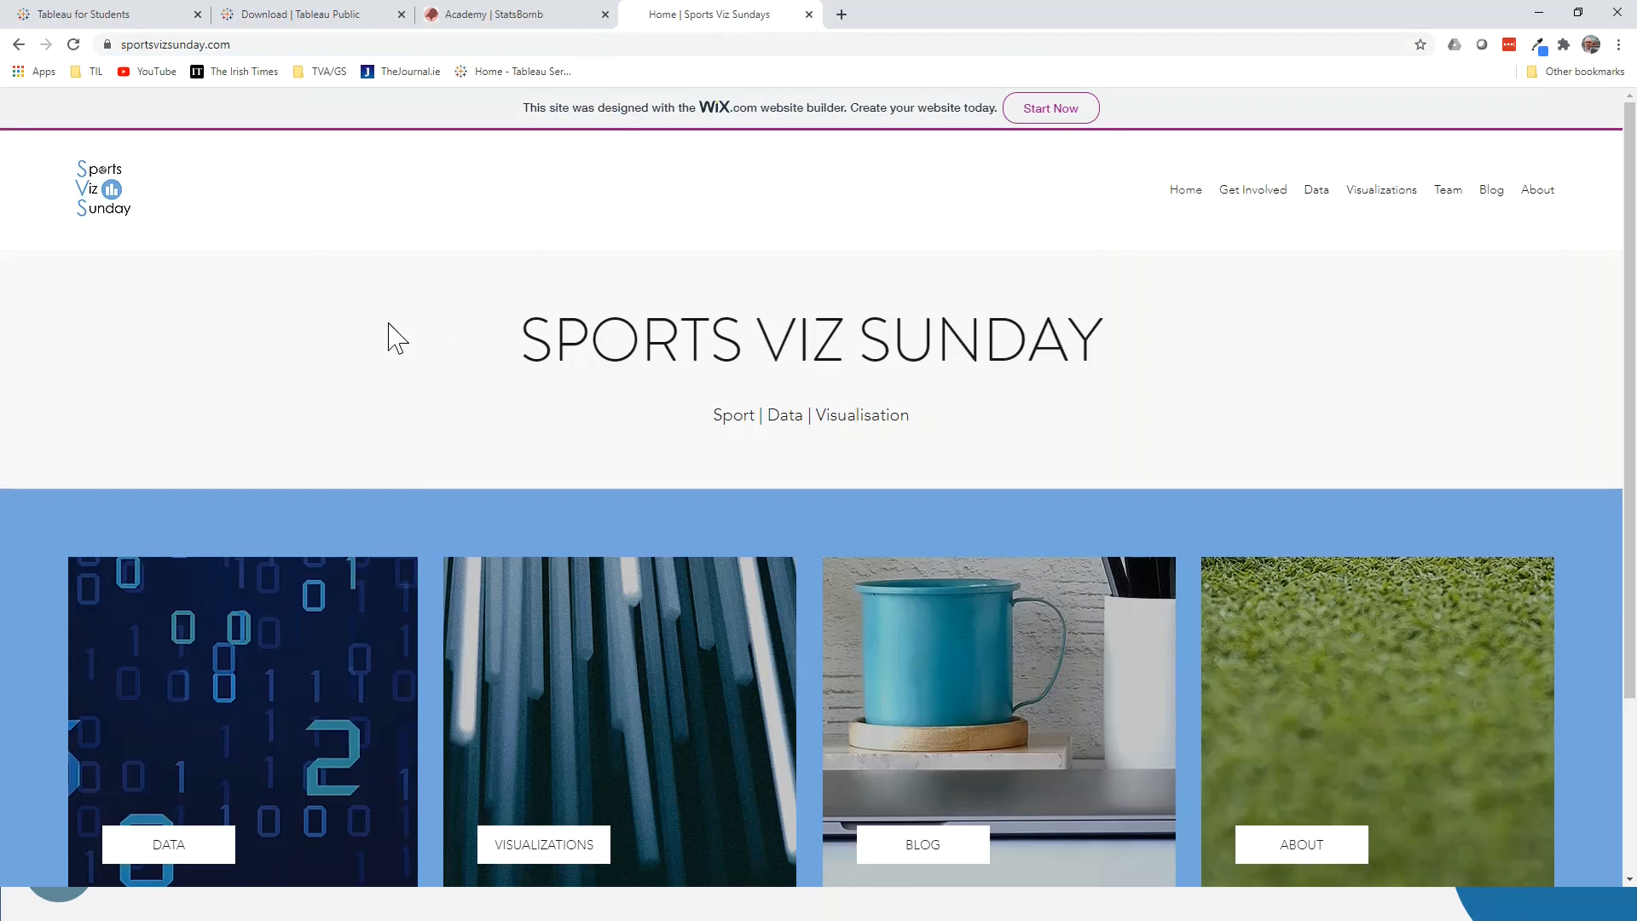
left_click_drag(147, 44, 224, 47)
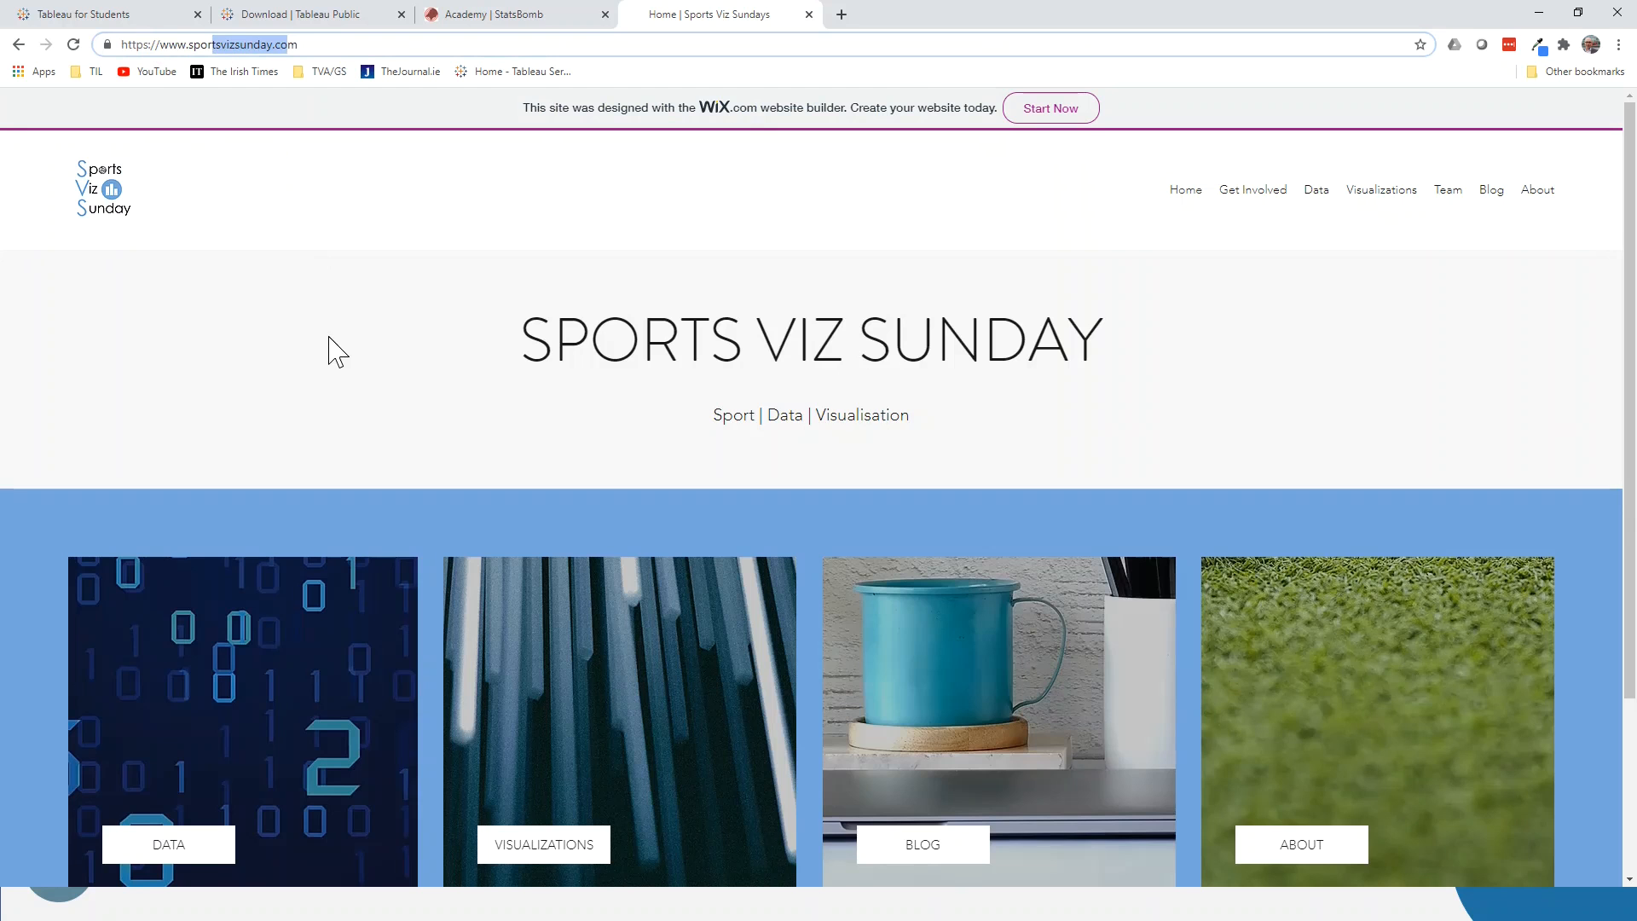
scroll(382, 346, "down", 2)
scroll(385, 337, "up", 2)
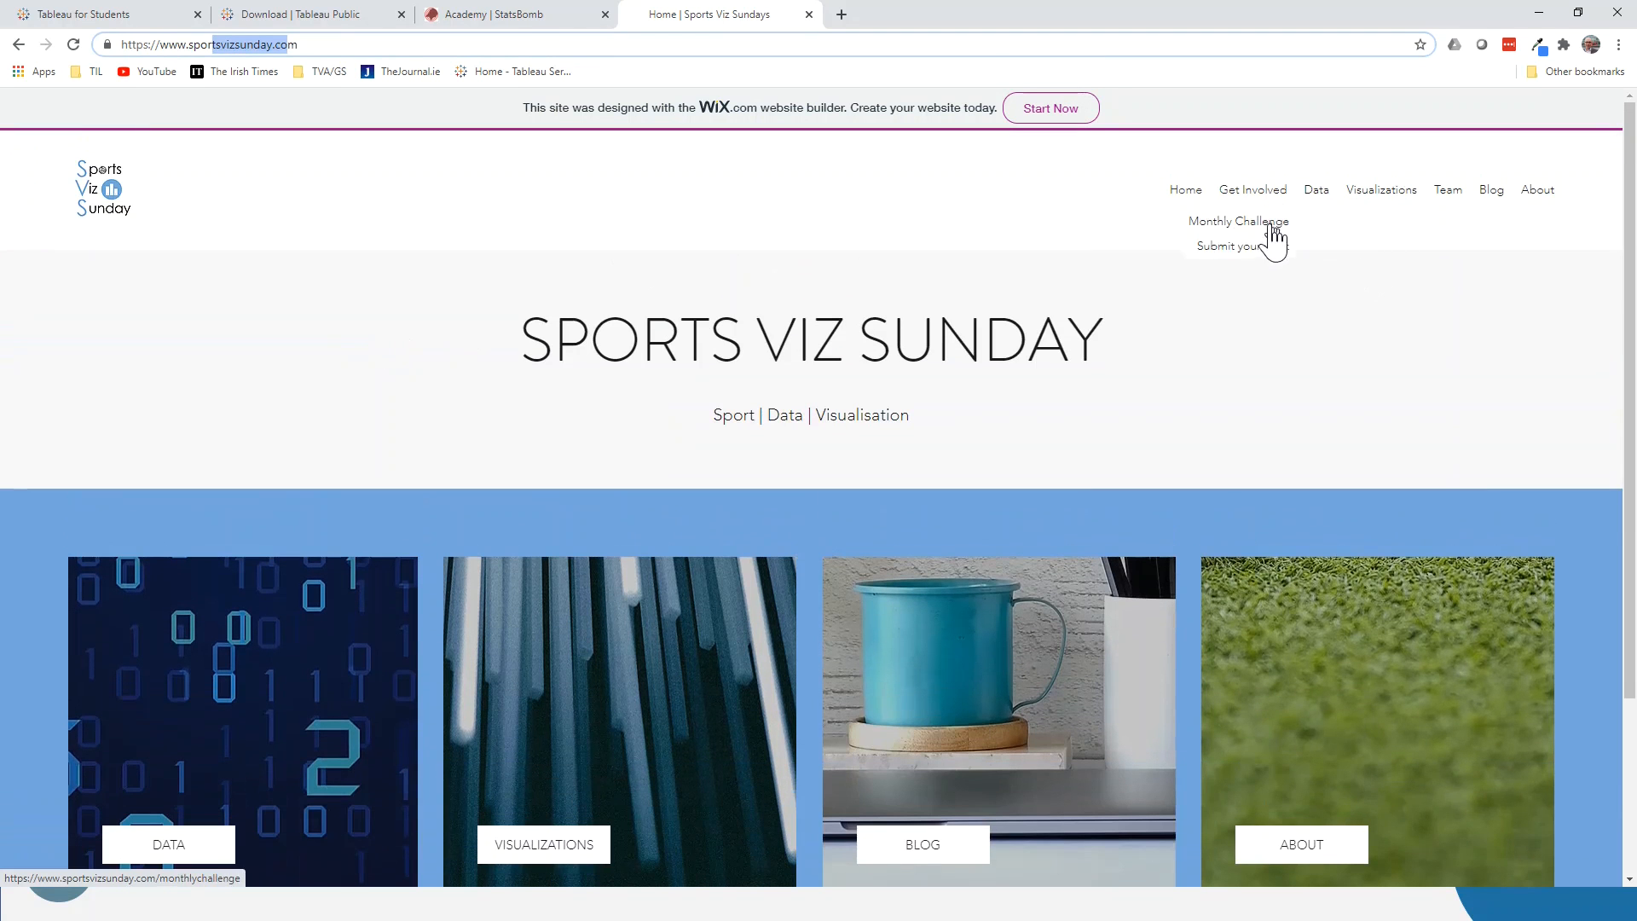
Open Sports Viz Sunday's Monthly Challenge page and read the June 2020 NBA shot locations and May 2020 European football leagues entries
left_click(1273, 224)
scroll(1288, 256, "down", 1)
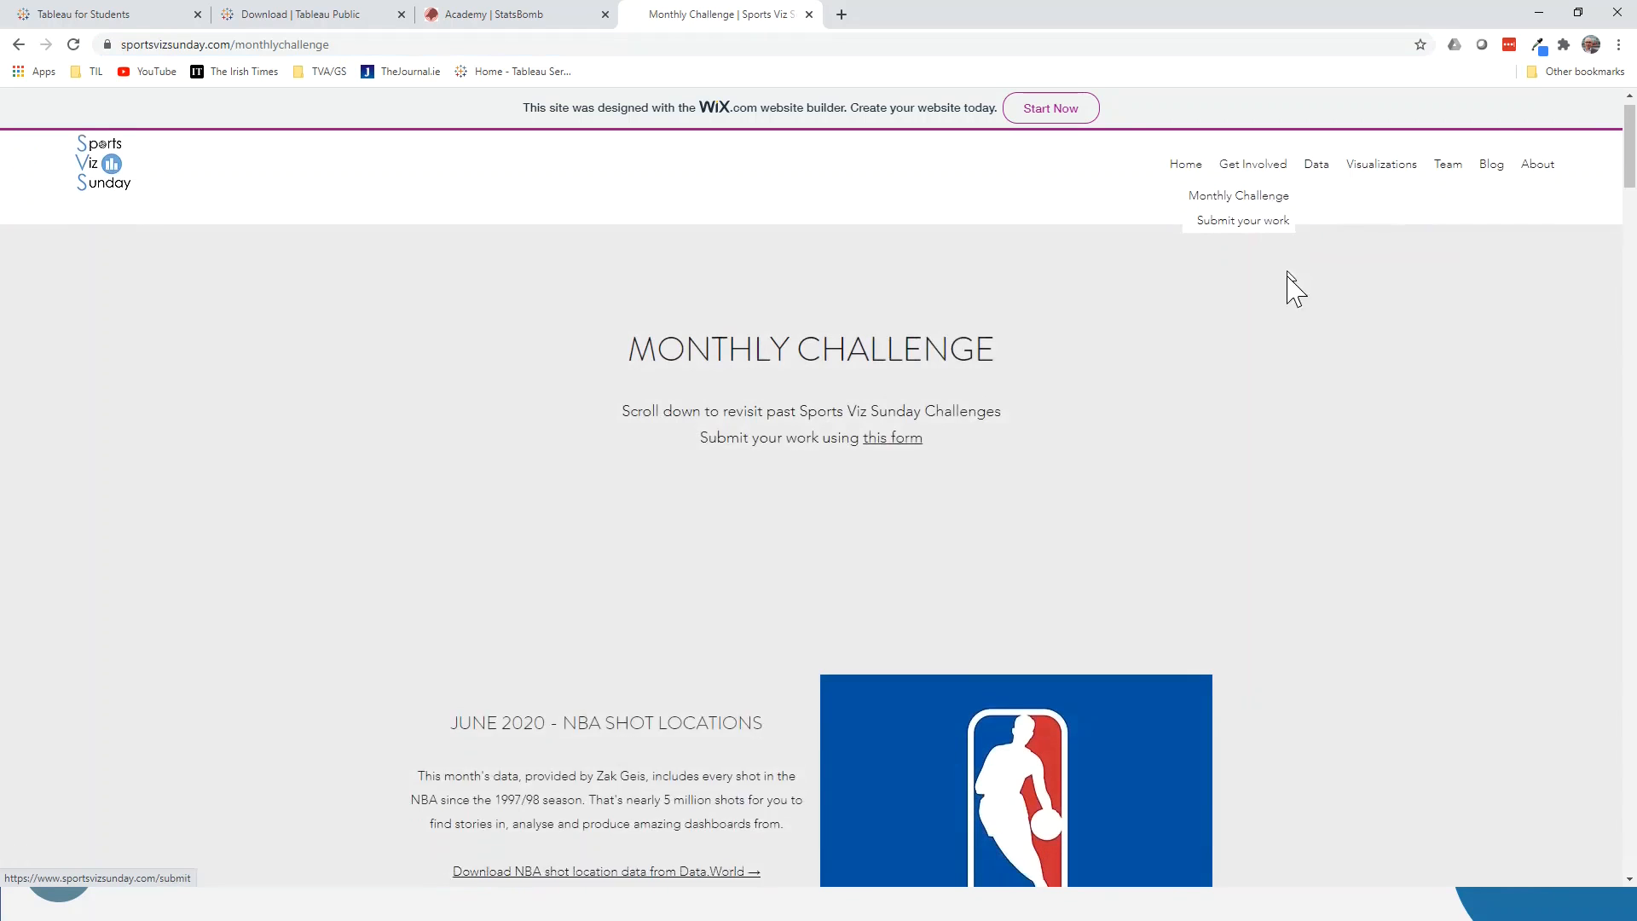
scroll(665, 478, "down", 2)
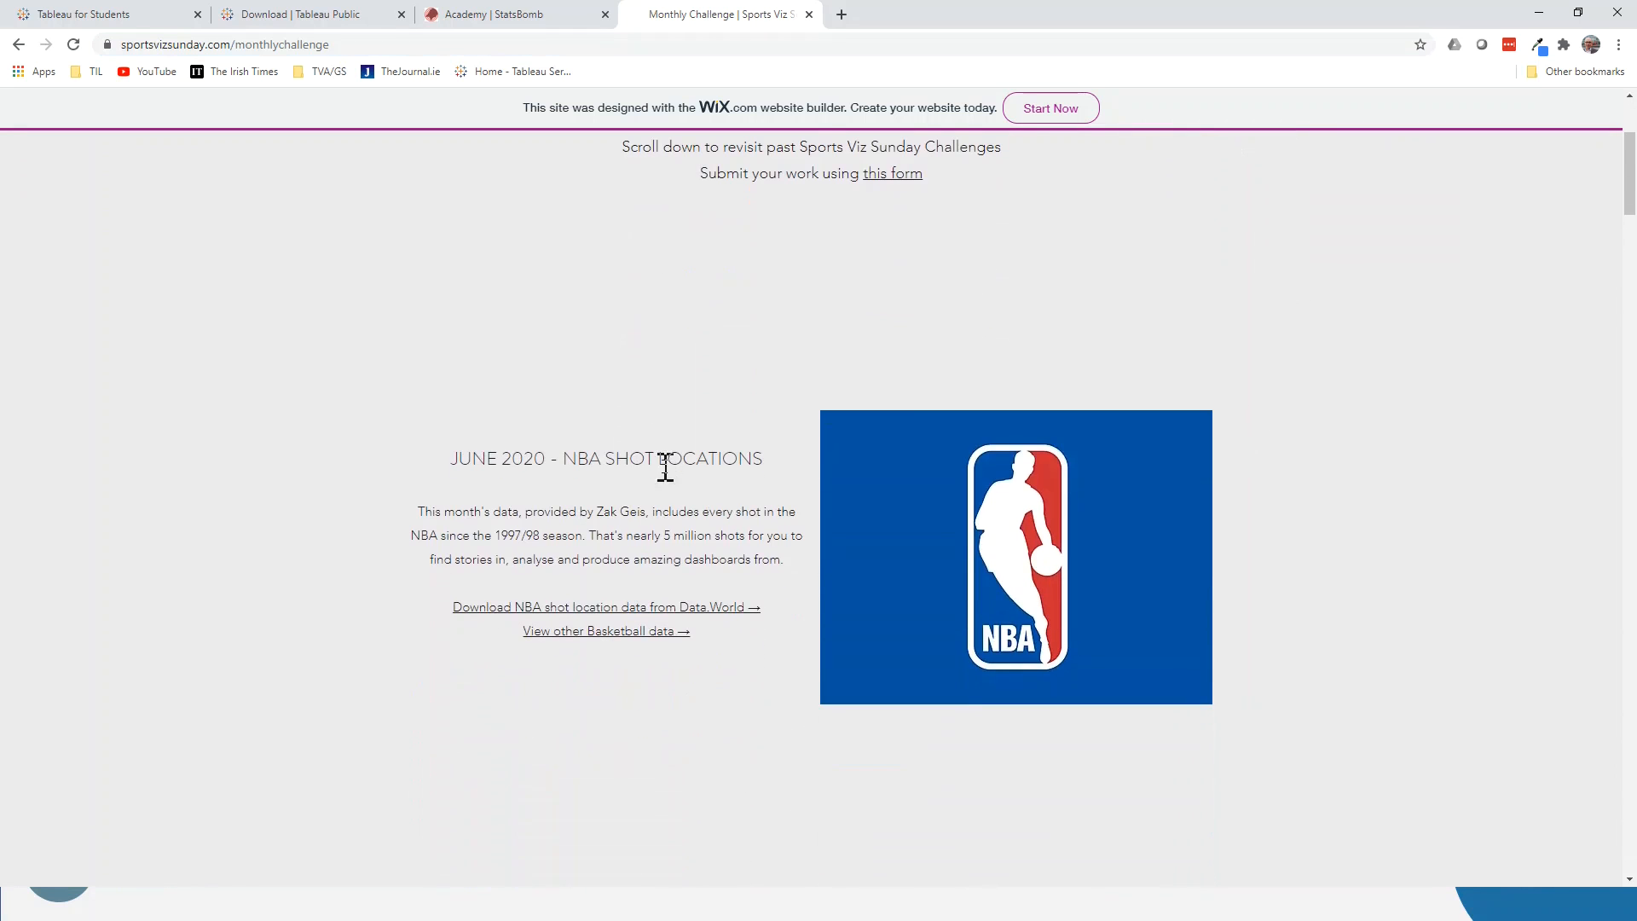
left_click_drag(487, 461, 549, 459)
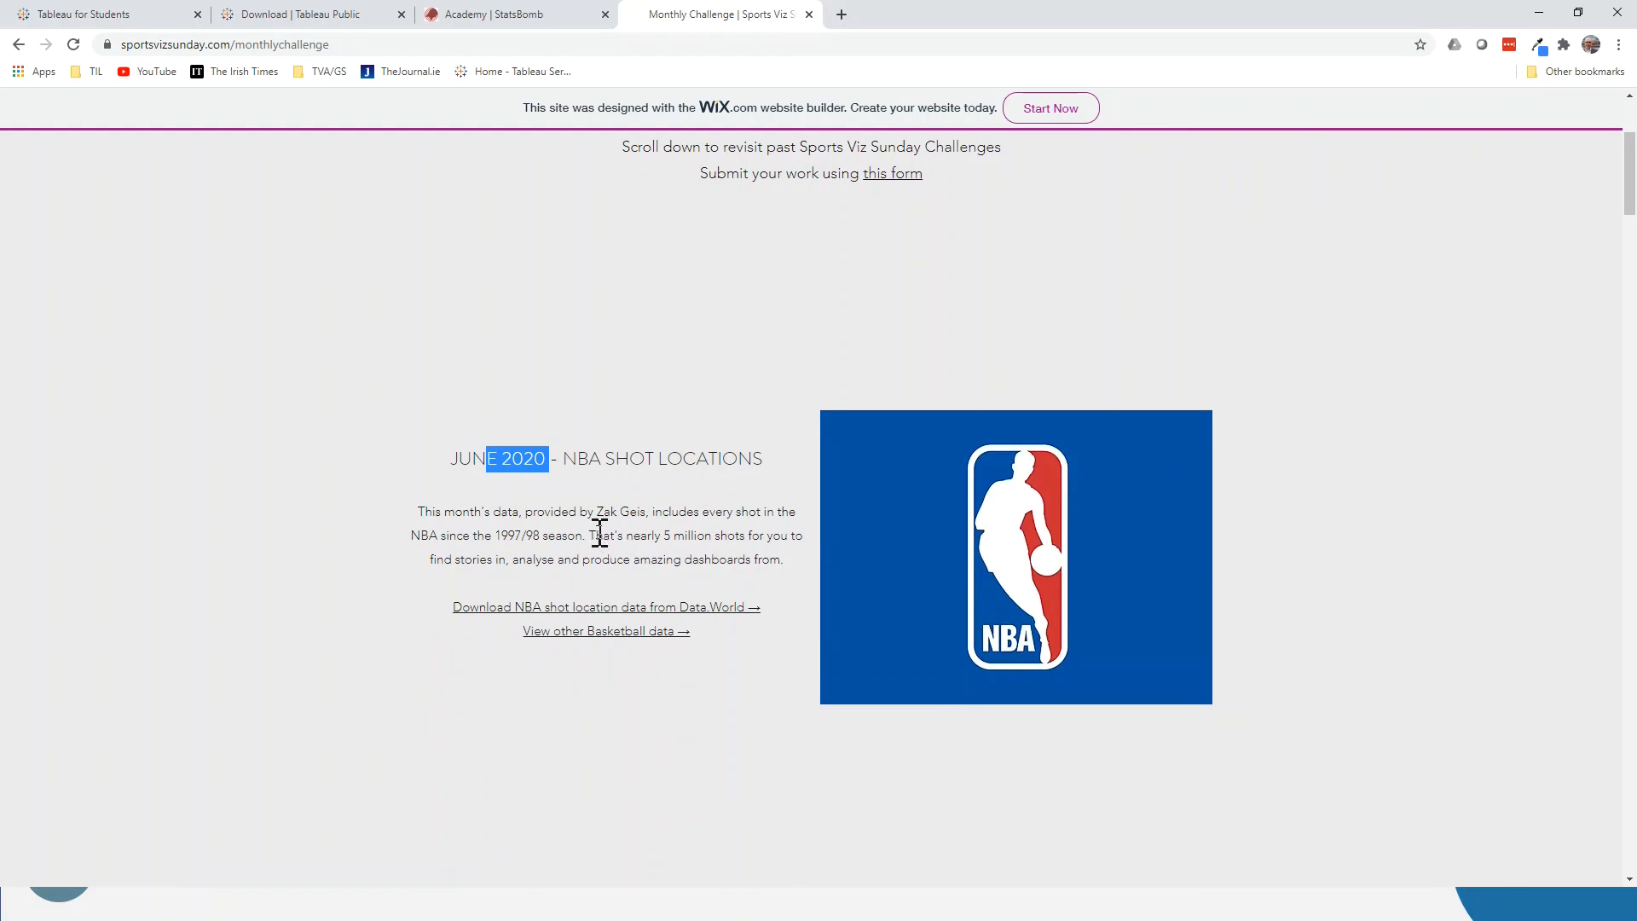
left_click_drag(596, 536, 747, 534)
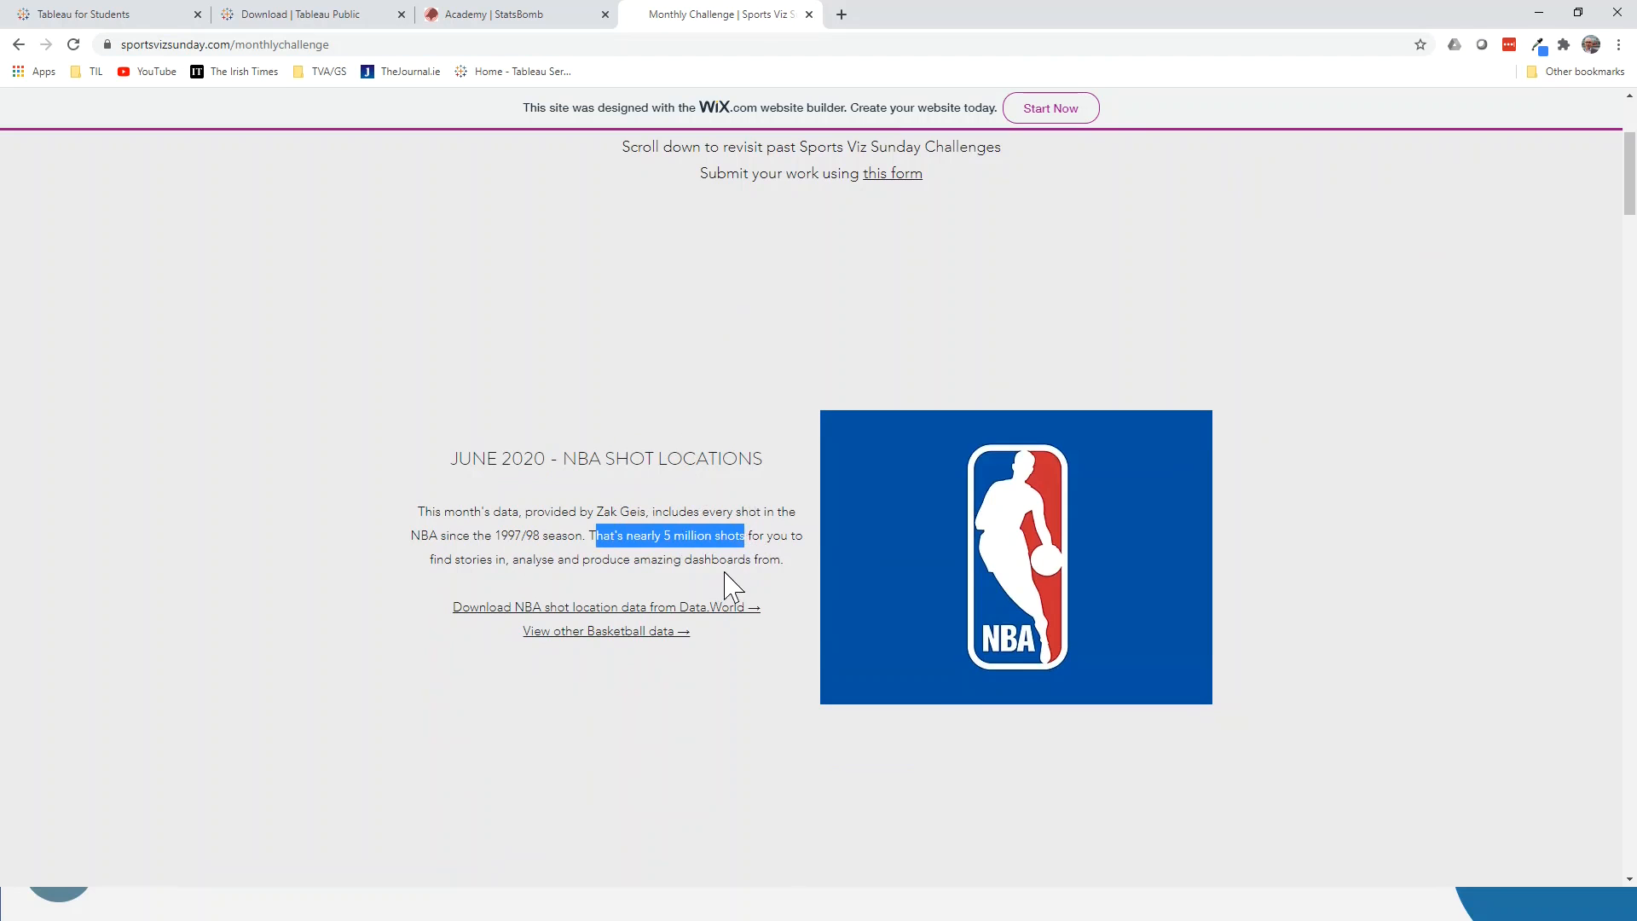
left_click(718, 561)
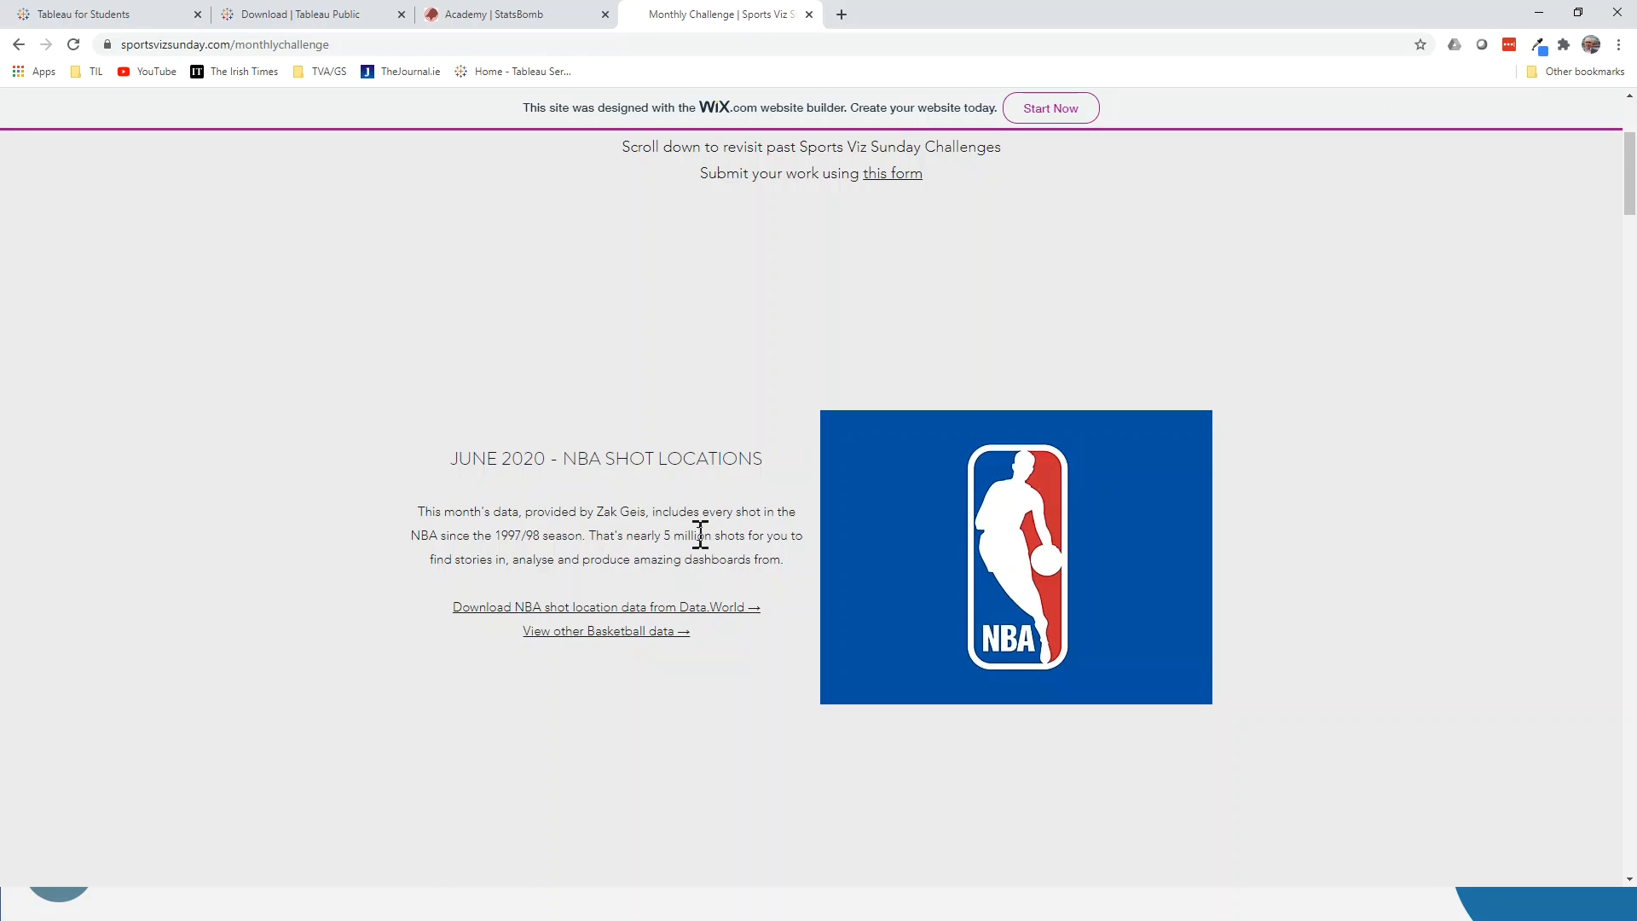
scroll(676, 555, "down", 5)
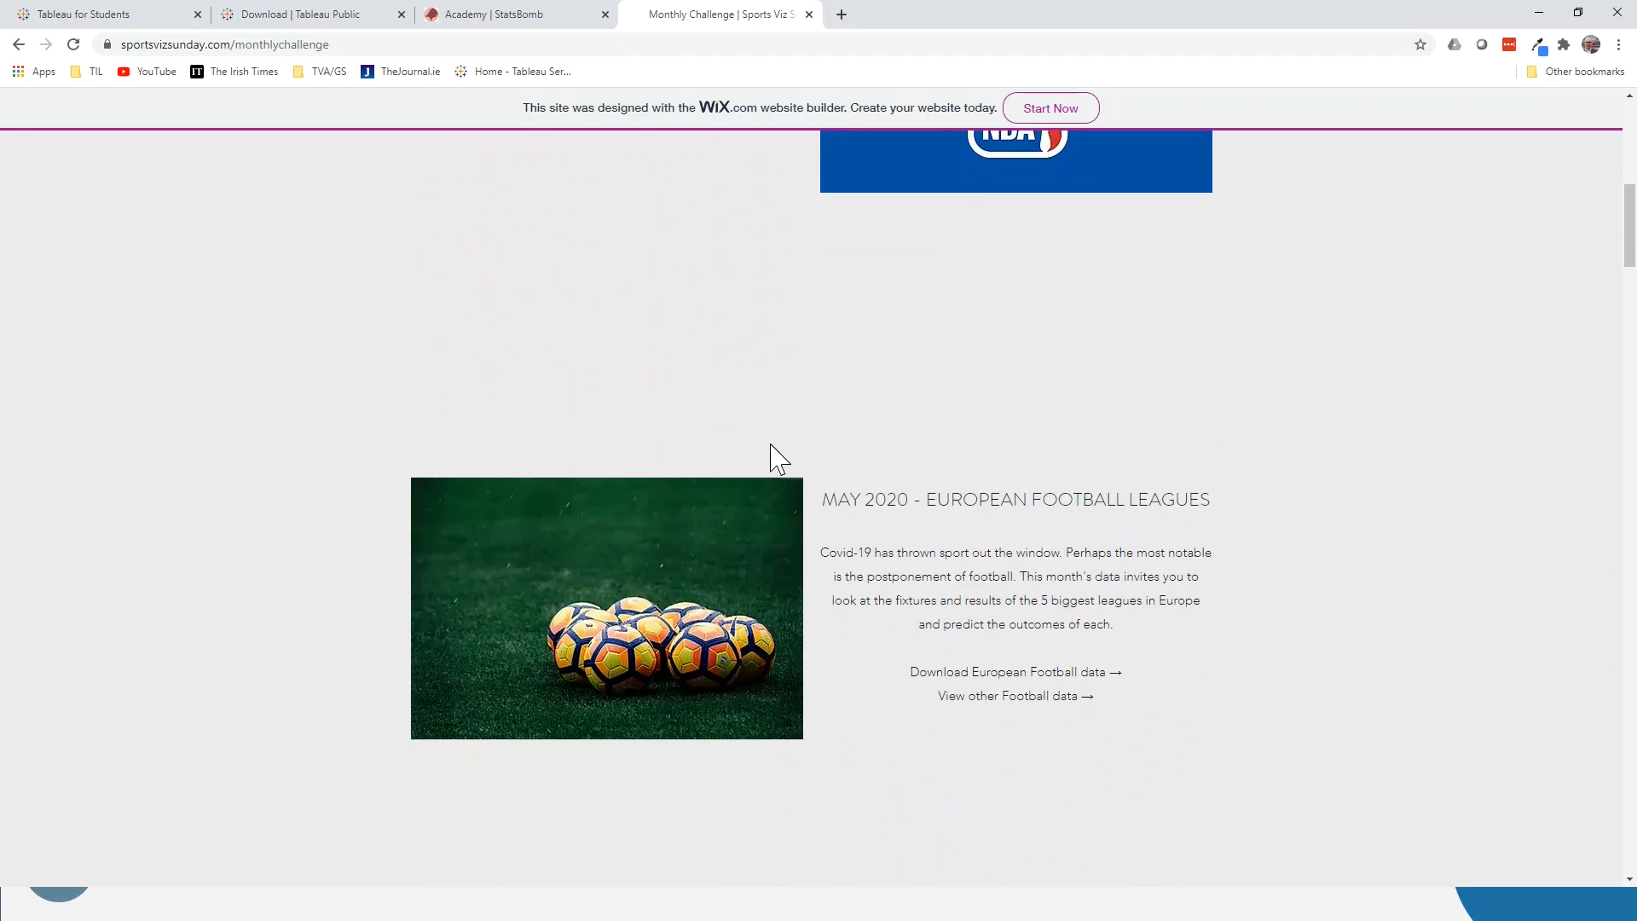
scroll(771, 457, "up", 10)
mouse_move(1319, 211)
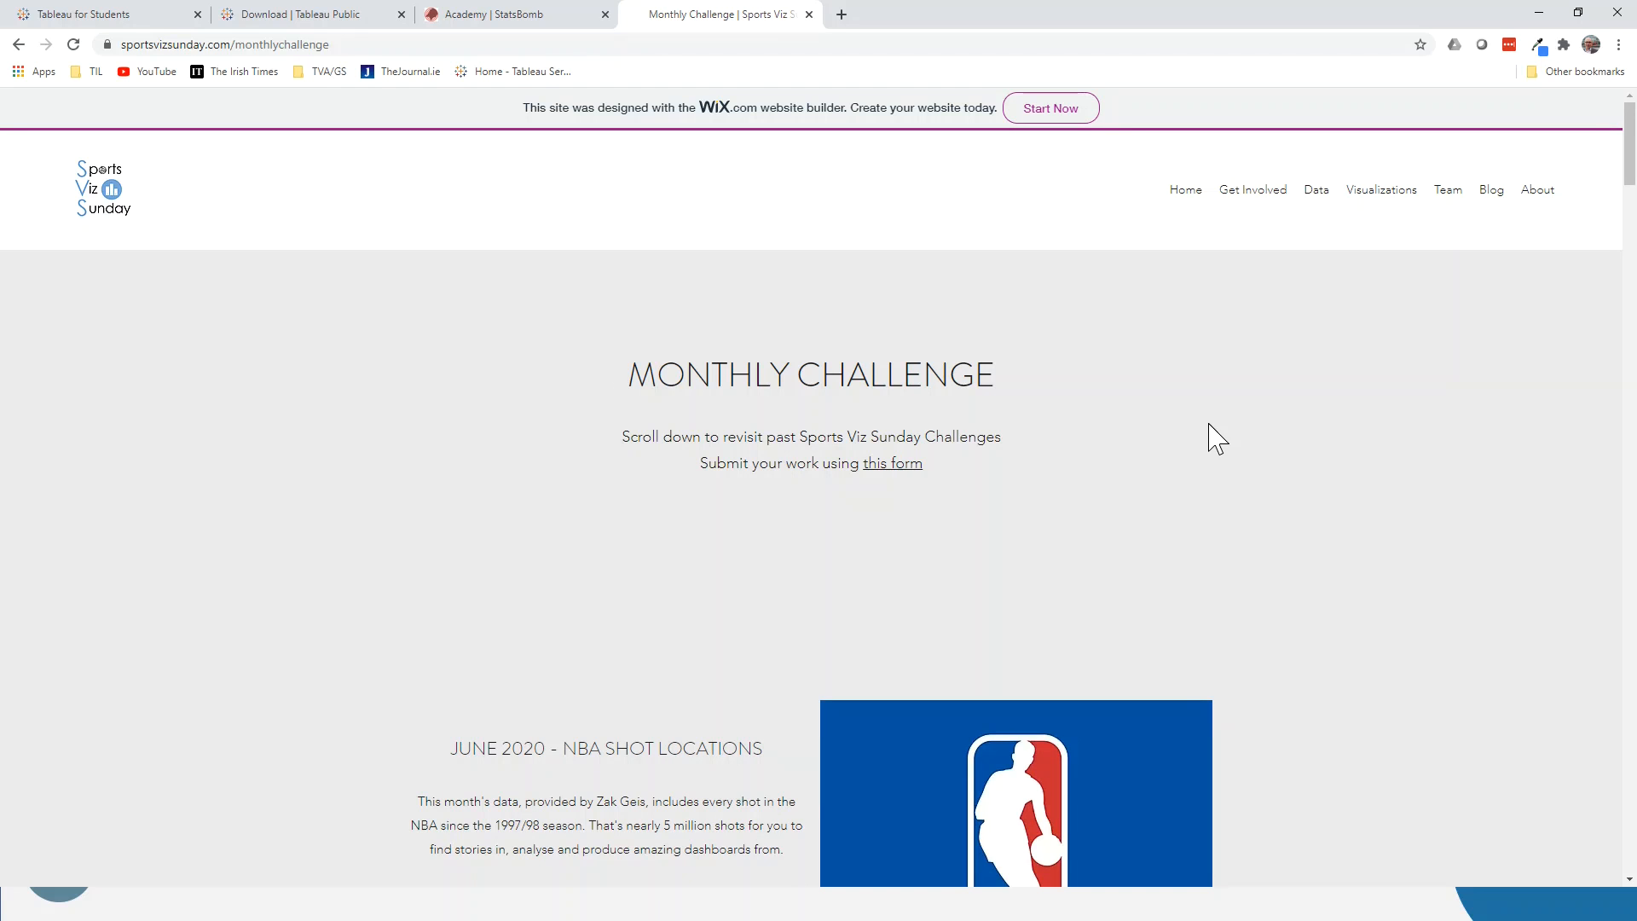
Switch to Tableau and remove the FAI Example workbook from the recent workbooks
key("alt+Tab")
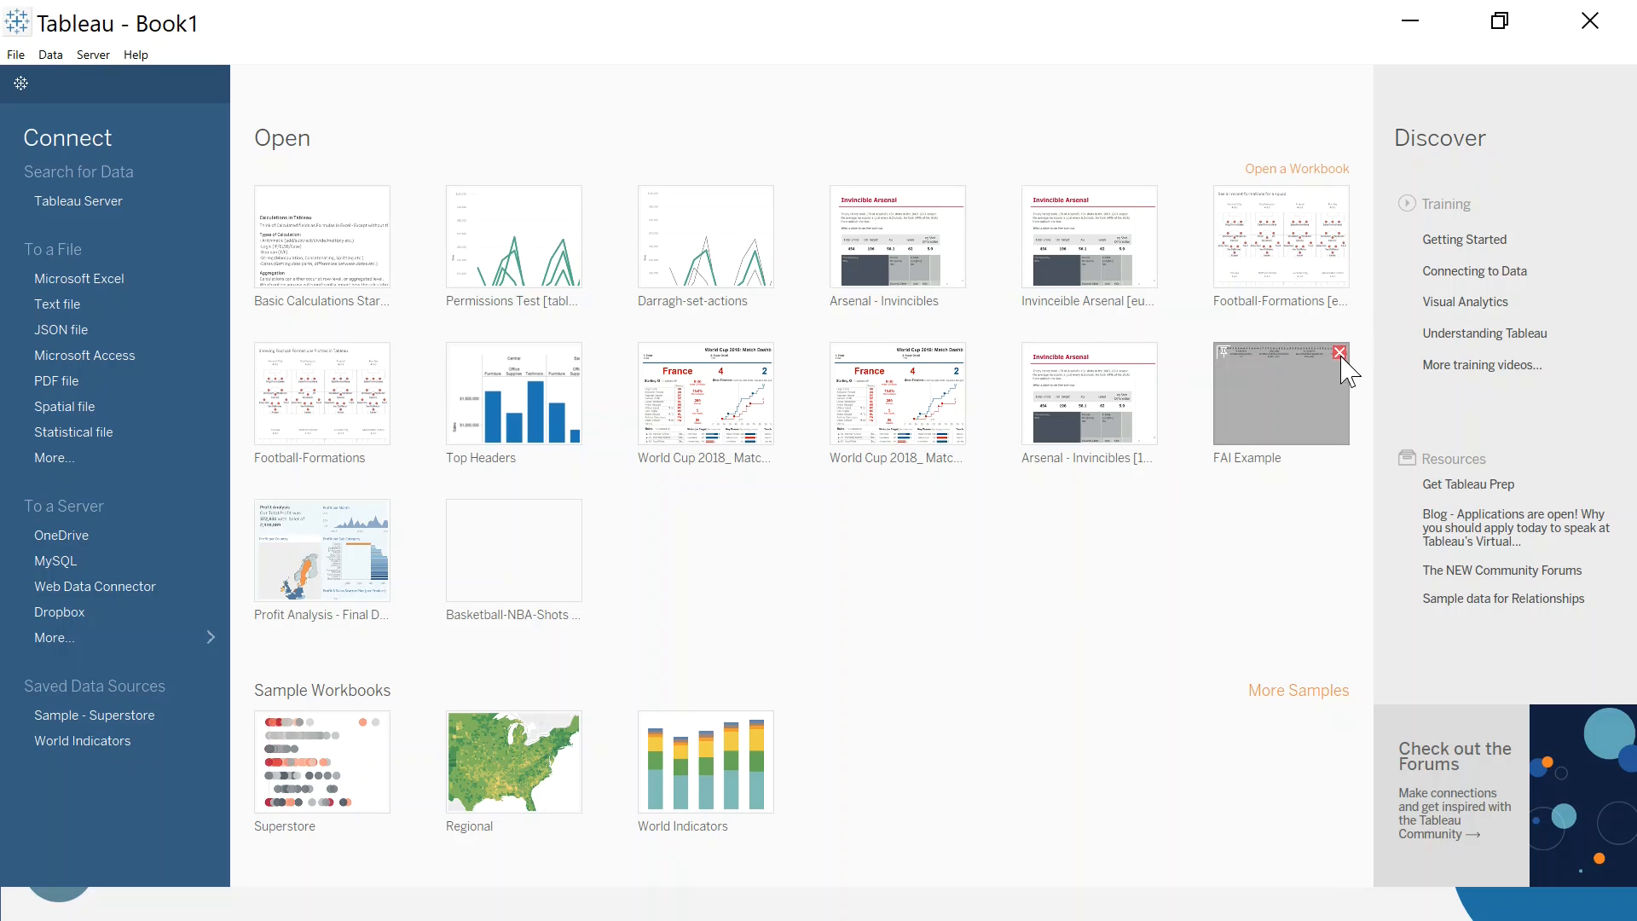
left_click(1341, 353)
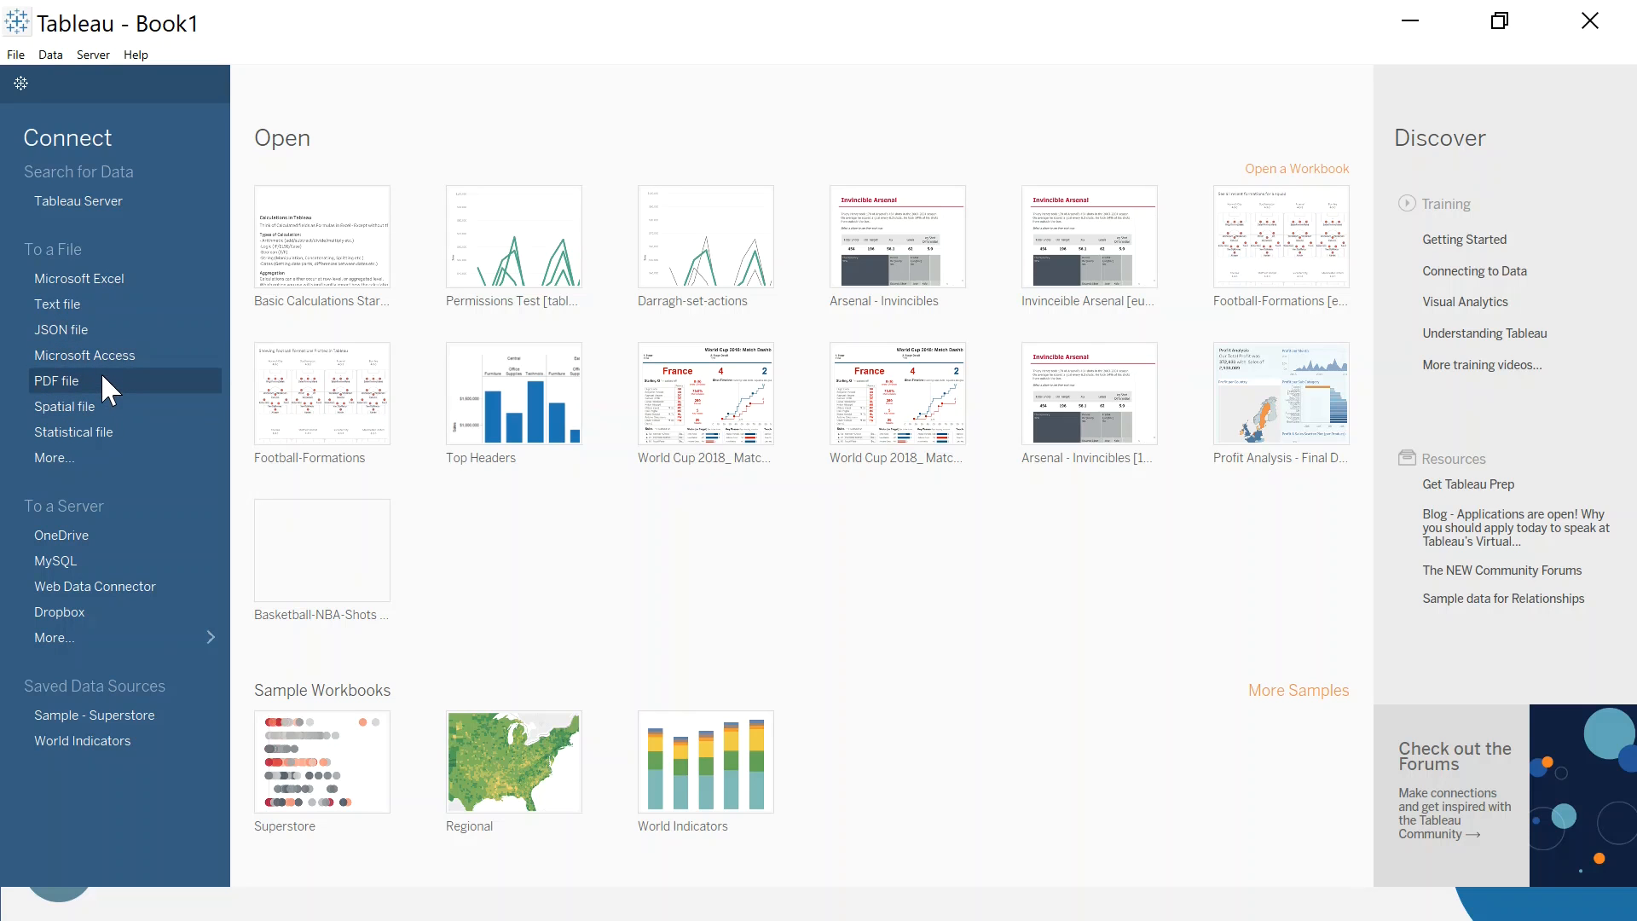
Look through the full list of additional server connectors, then return to the start page
left_click(116, 645)
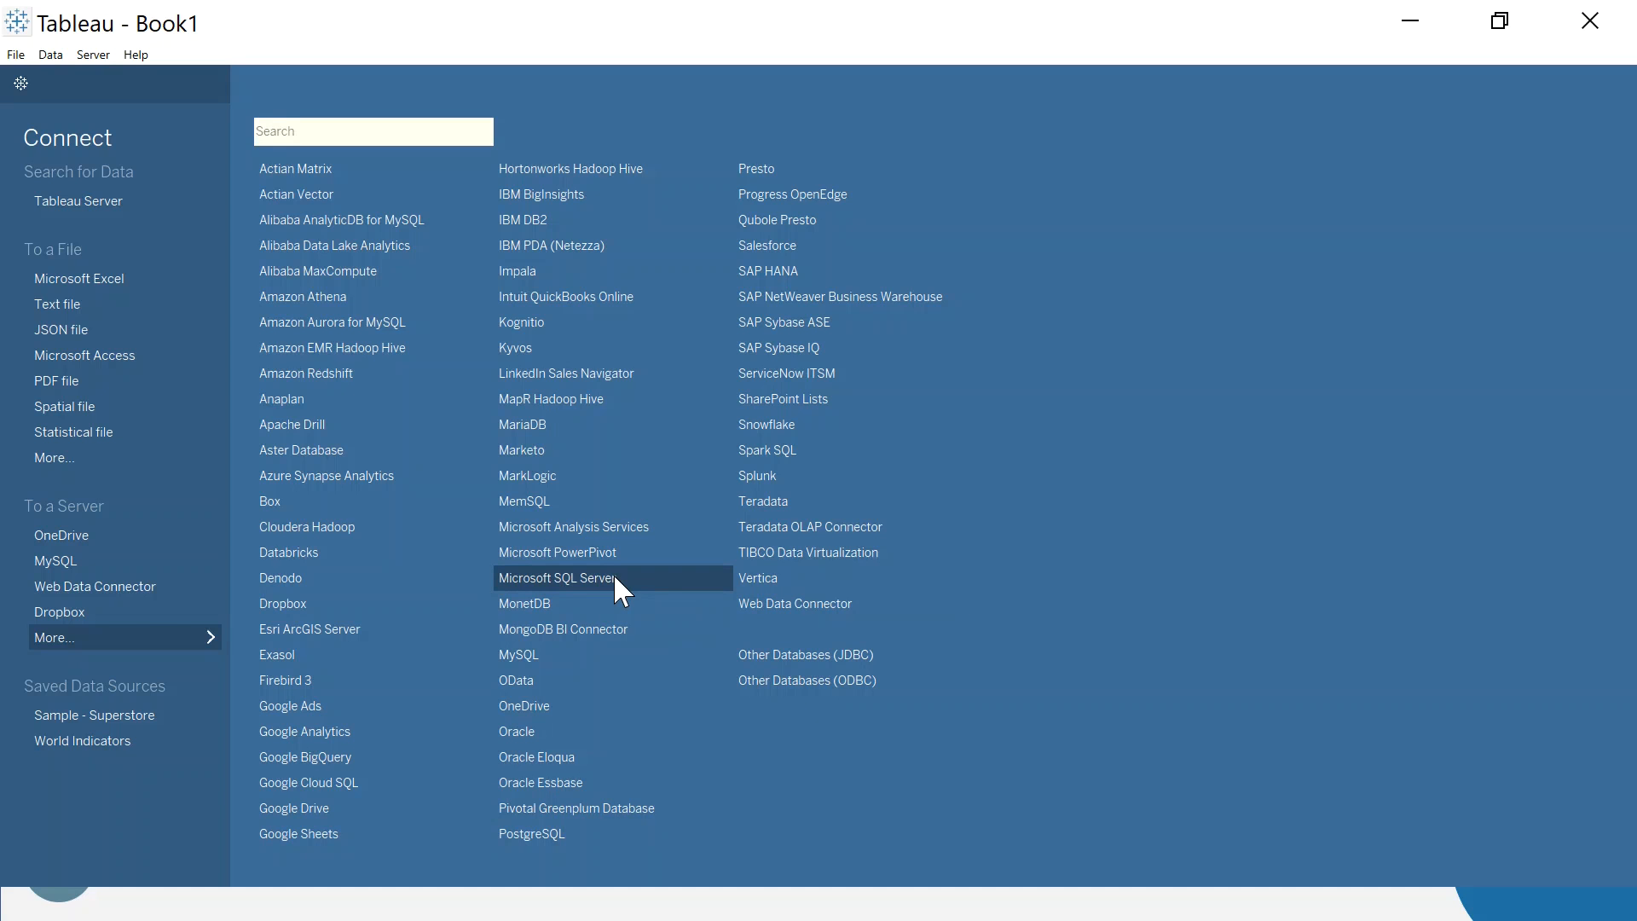
left_click(118, 637)
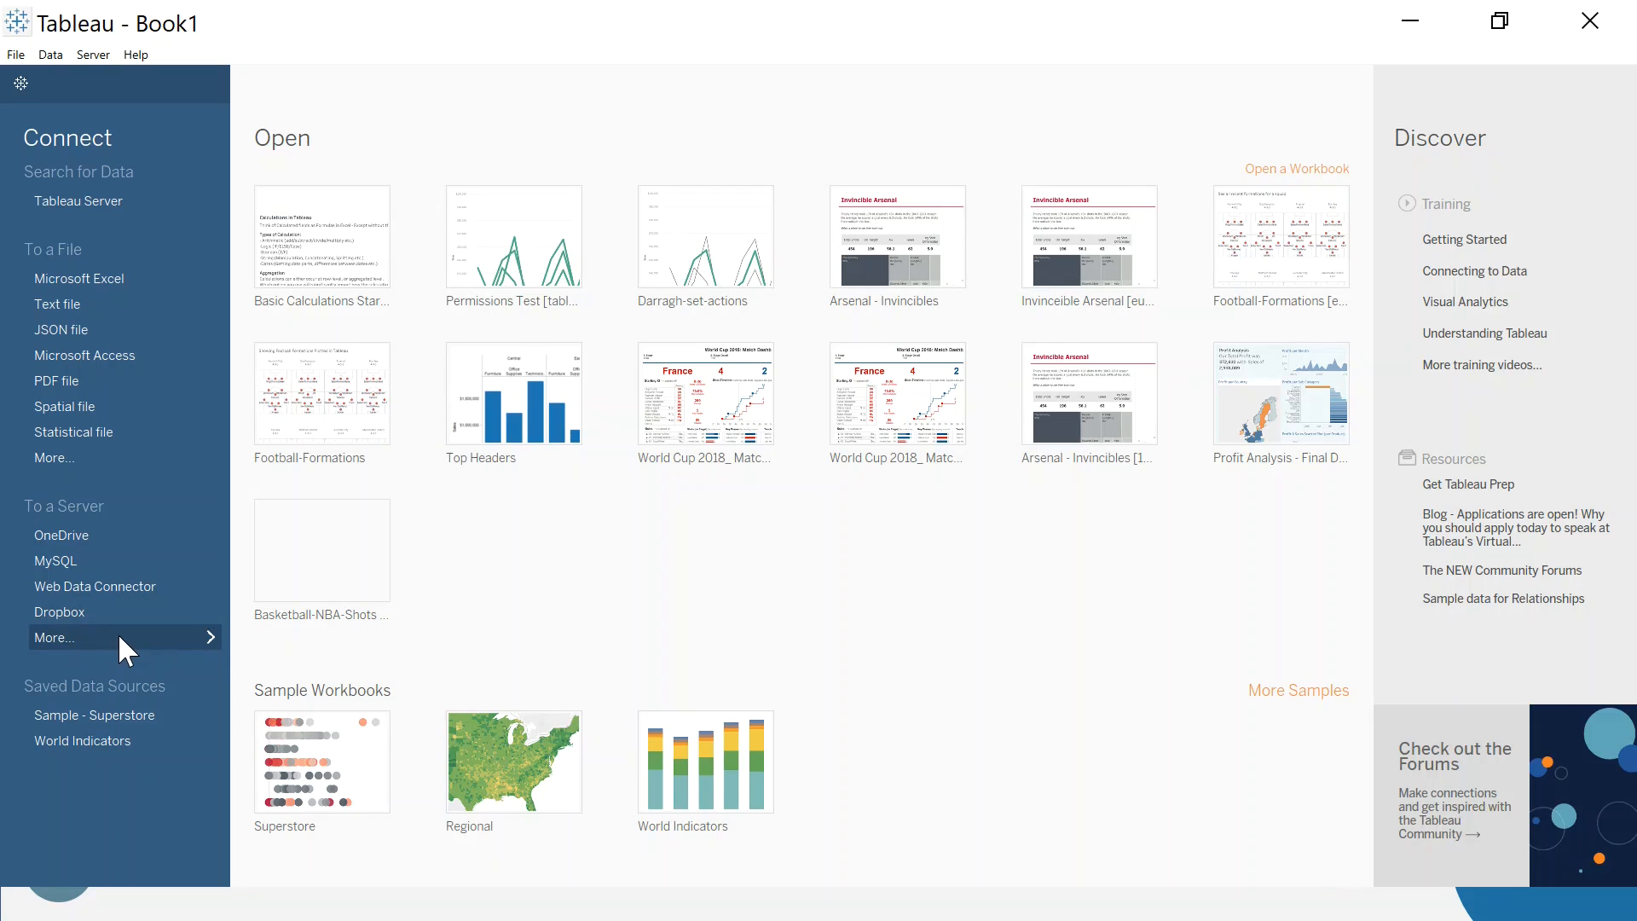
Connect to the Champions-League-Finals-19-18 Excel workbook and add its 2019-06-01 sheet to the data source
left_click(102, 275)
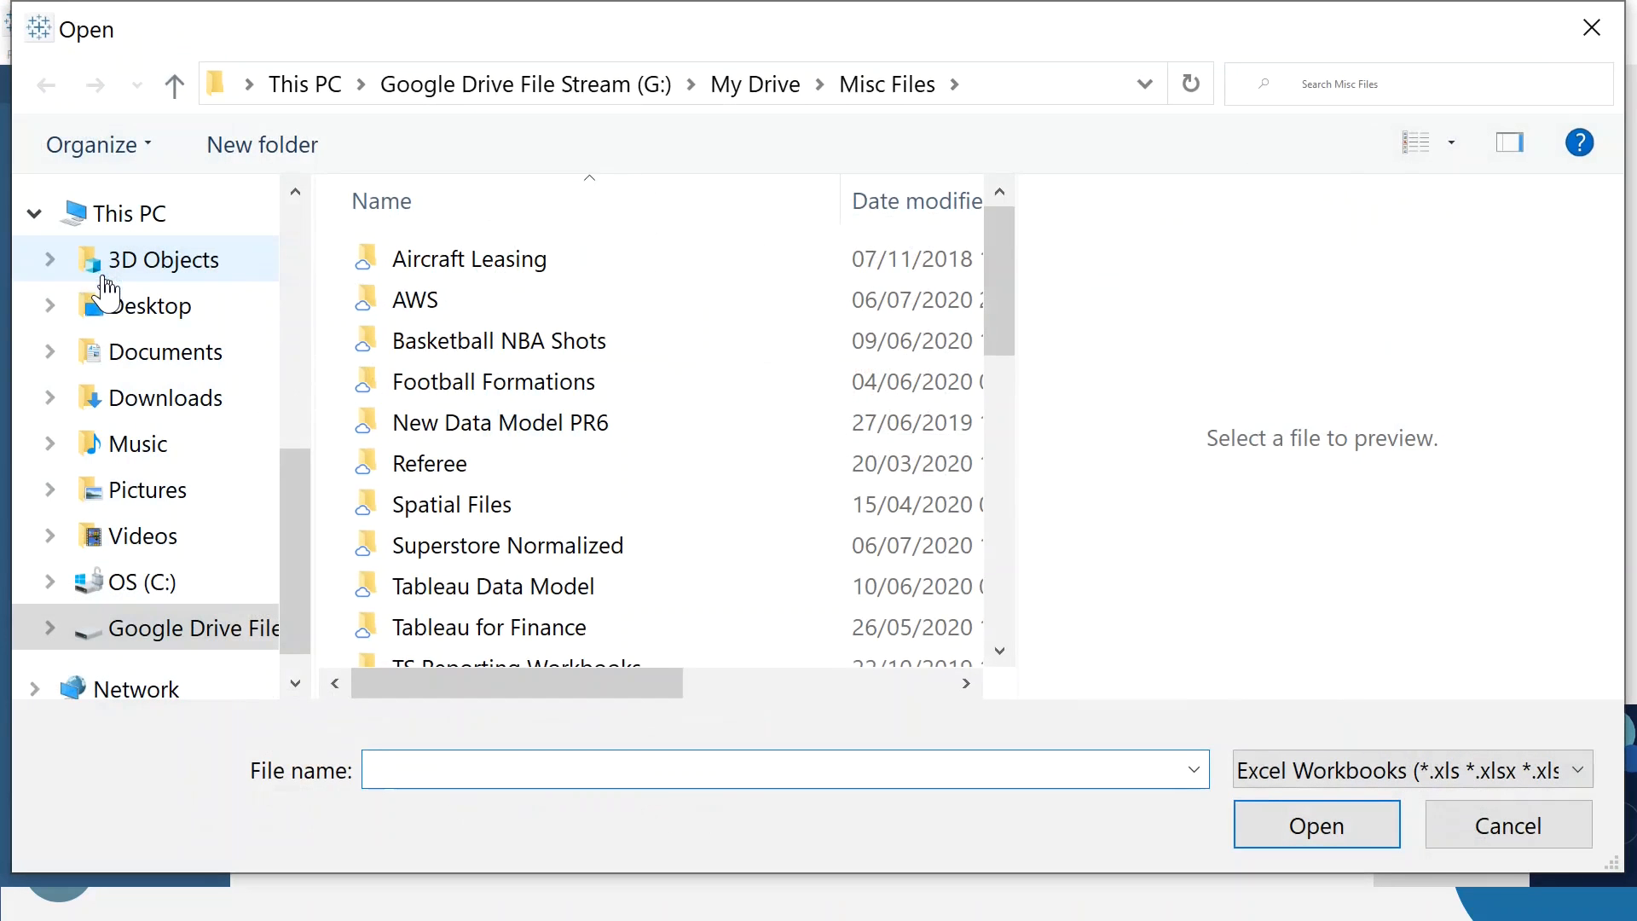
left_click_drag(1010, 305, 1004, 519)
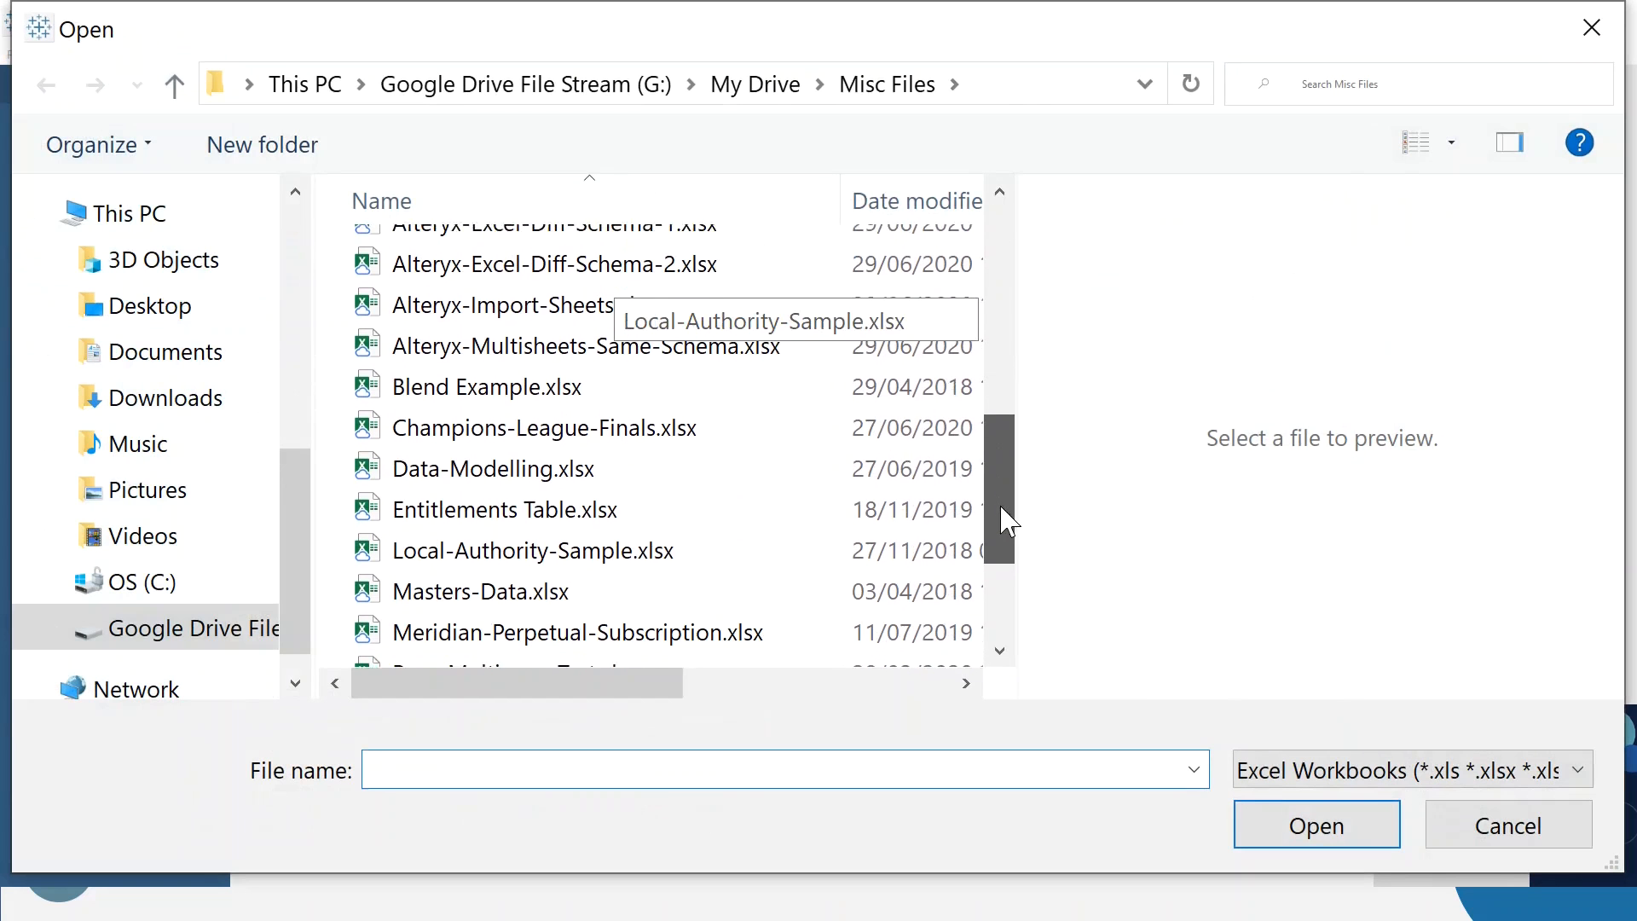
left_click(471, 433)
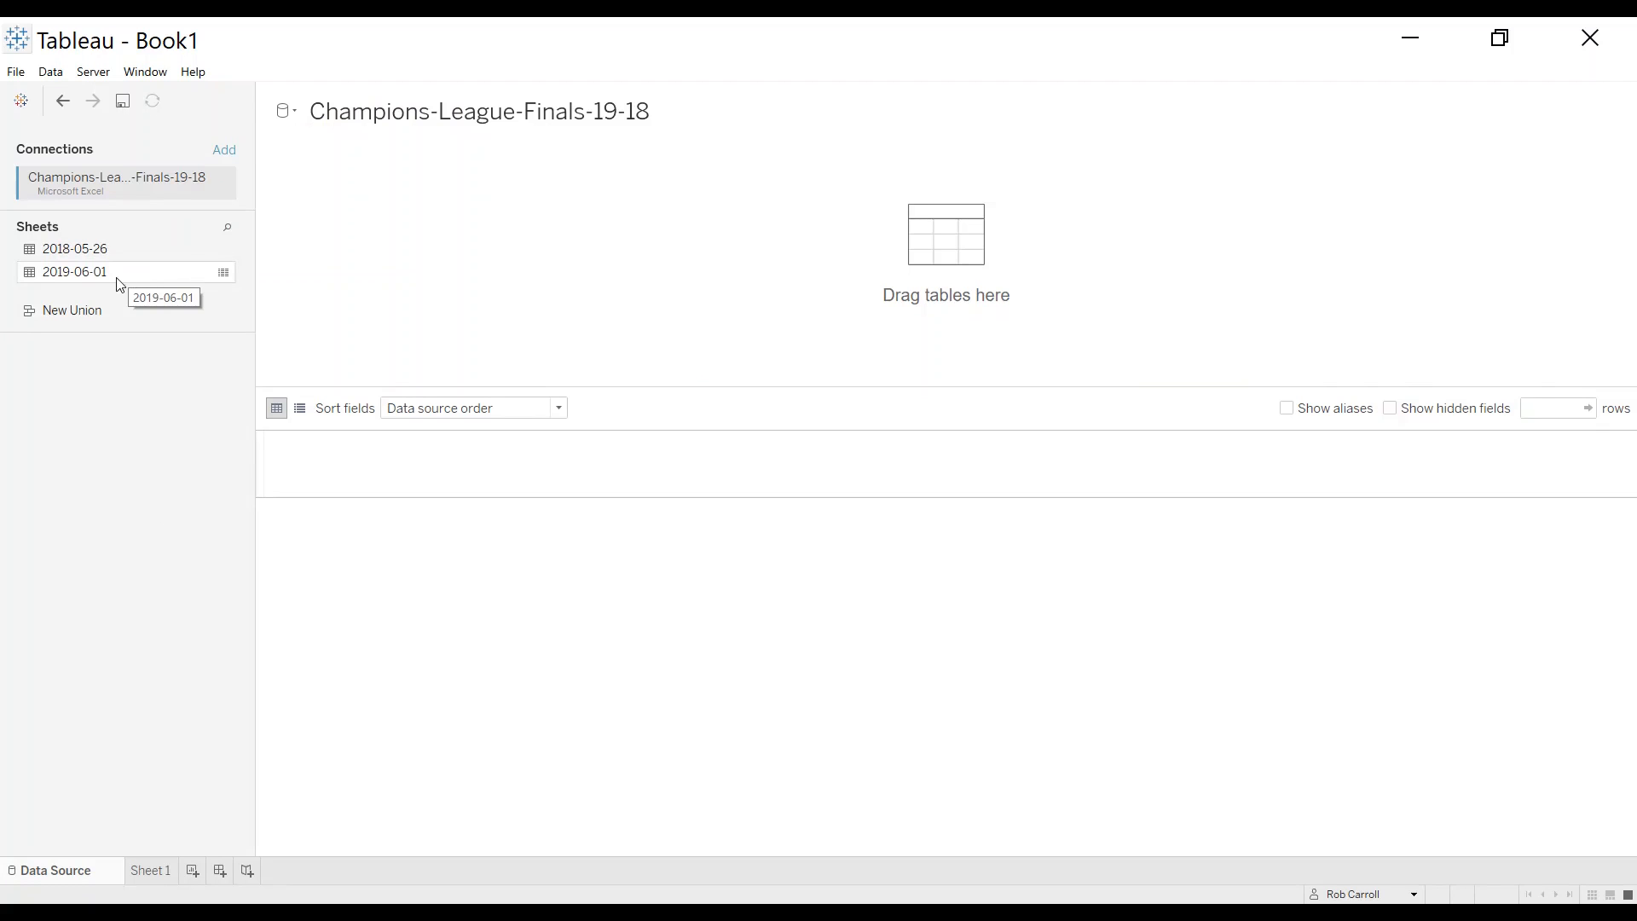
left_click_drag(95, 280, 426, 253)
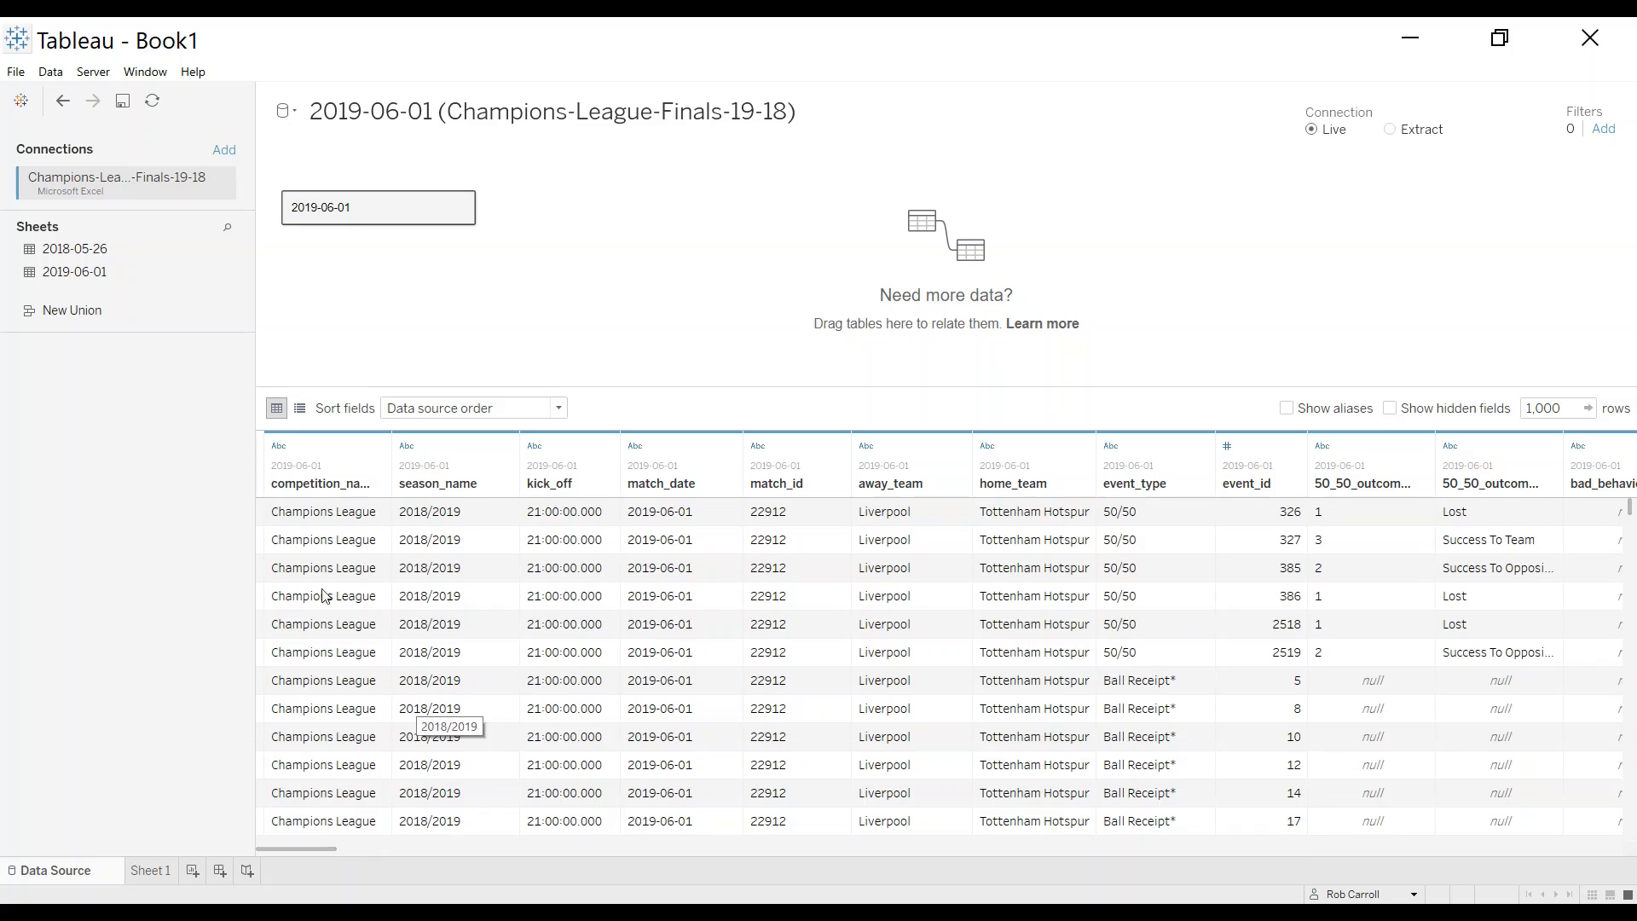
Examine the 2019-06-01 data preview across its columns, including competition, location, player_name, position_name, team_name and timestamp
left_click(261, 517)
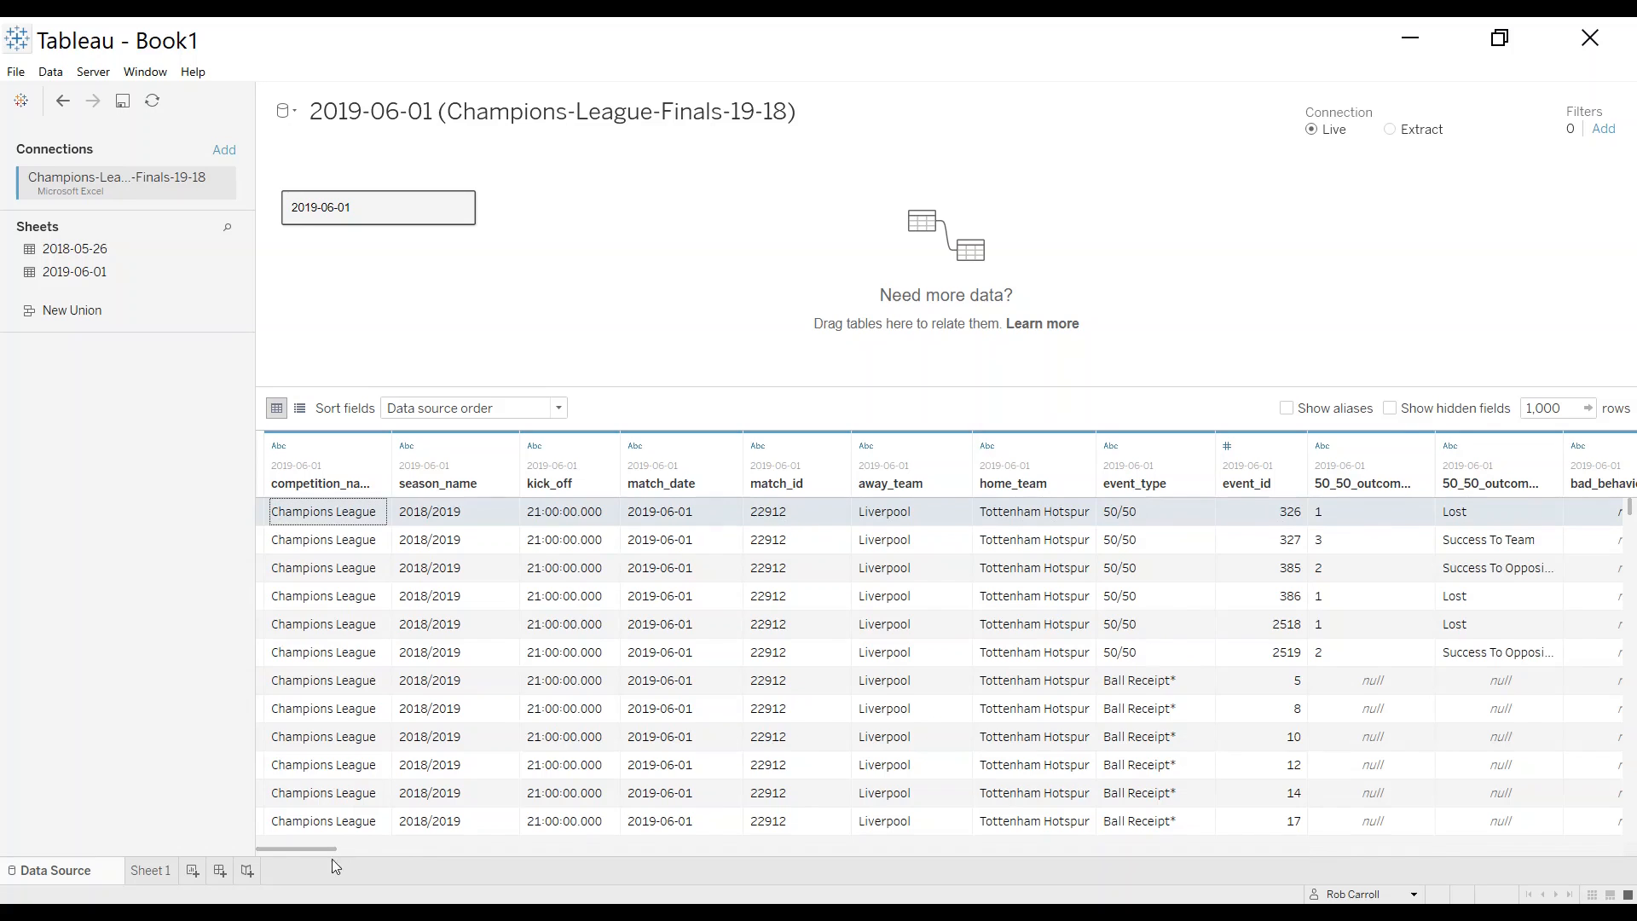
left_click_drag(319, 848, 811, 857)
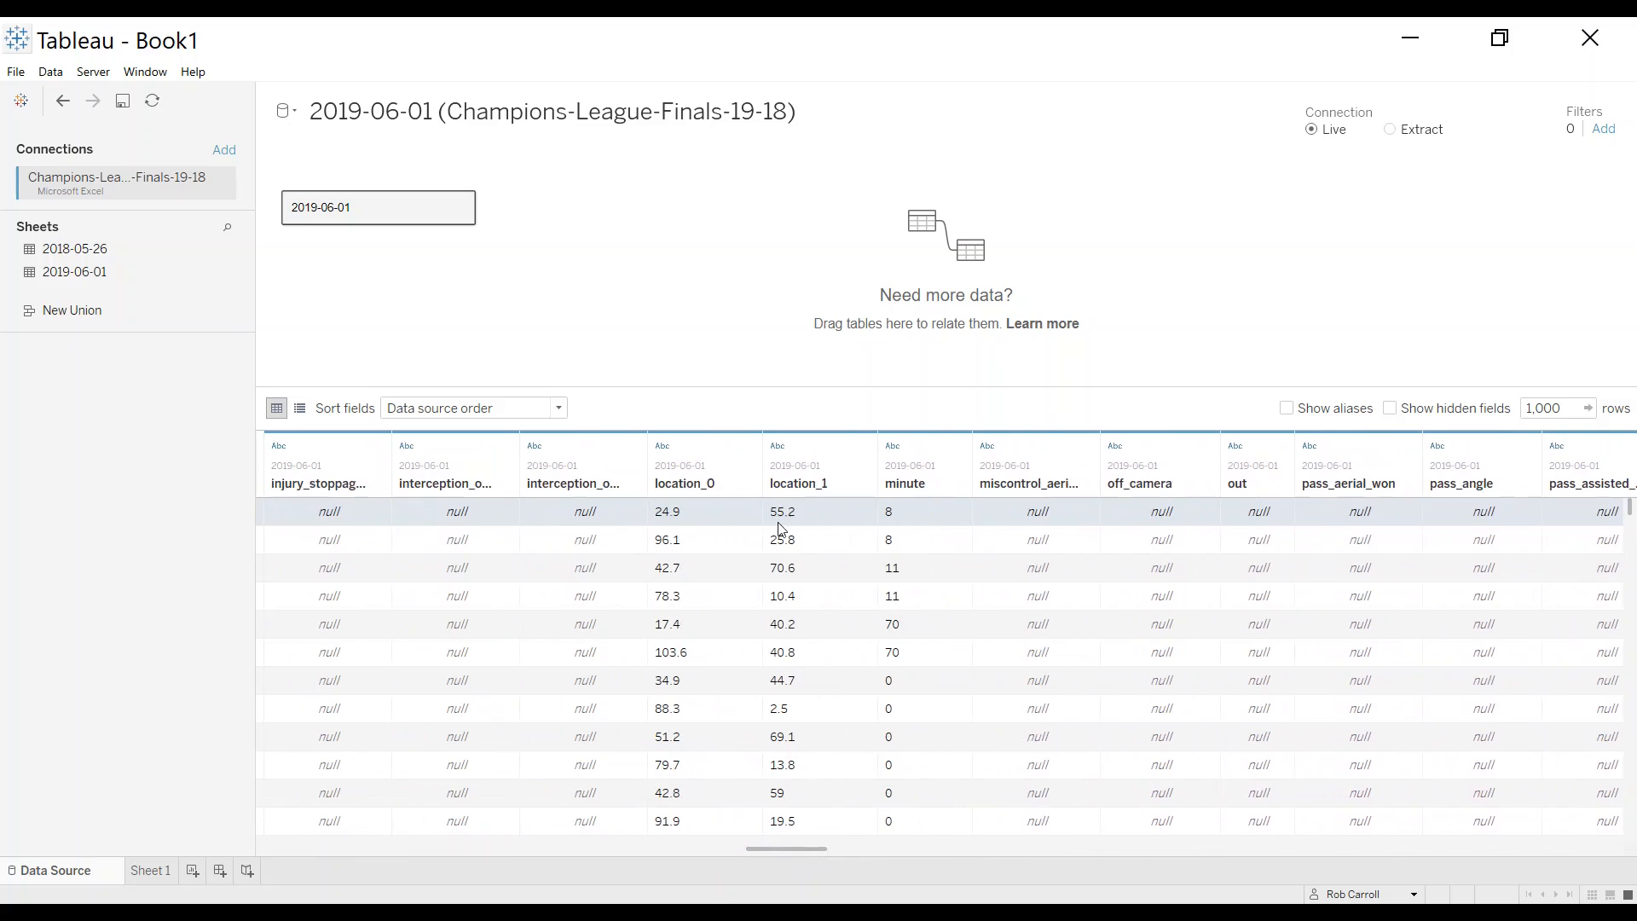
left_click_drag(774, 848, 1051, 836)
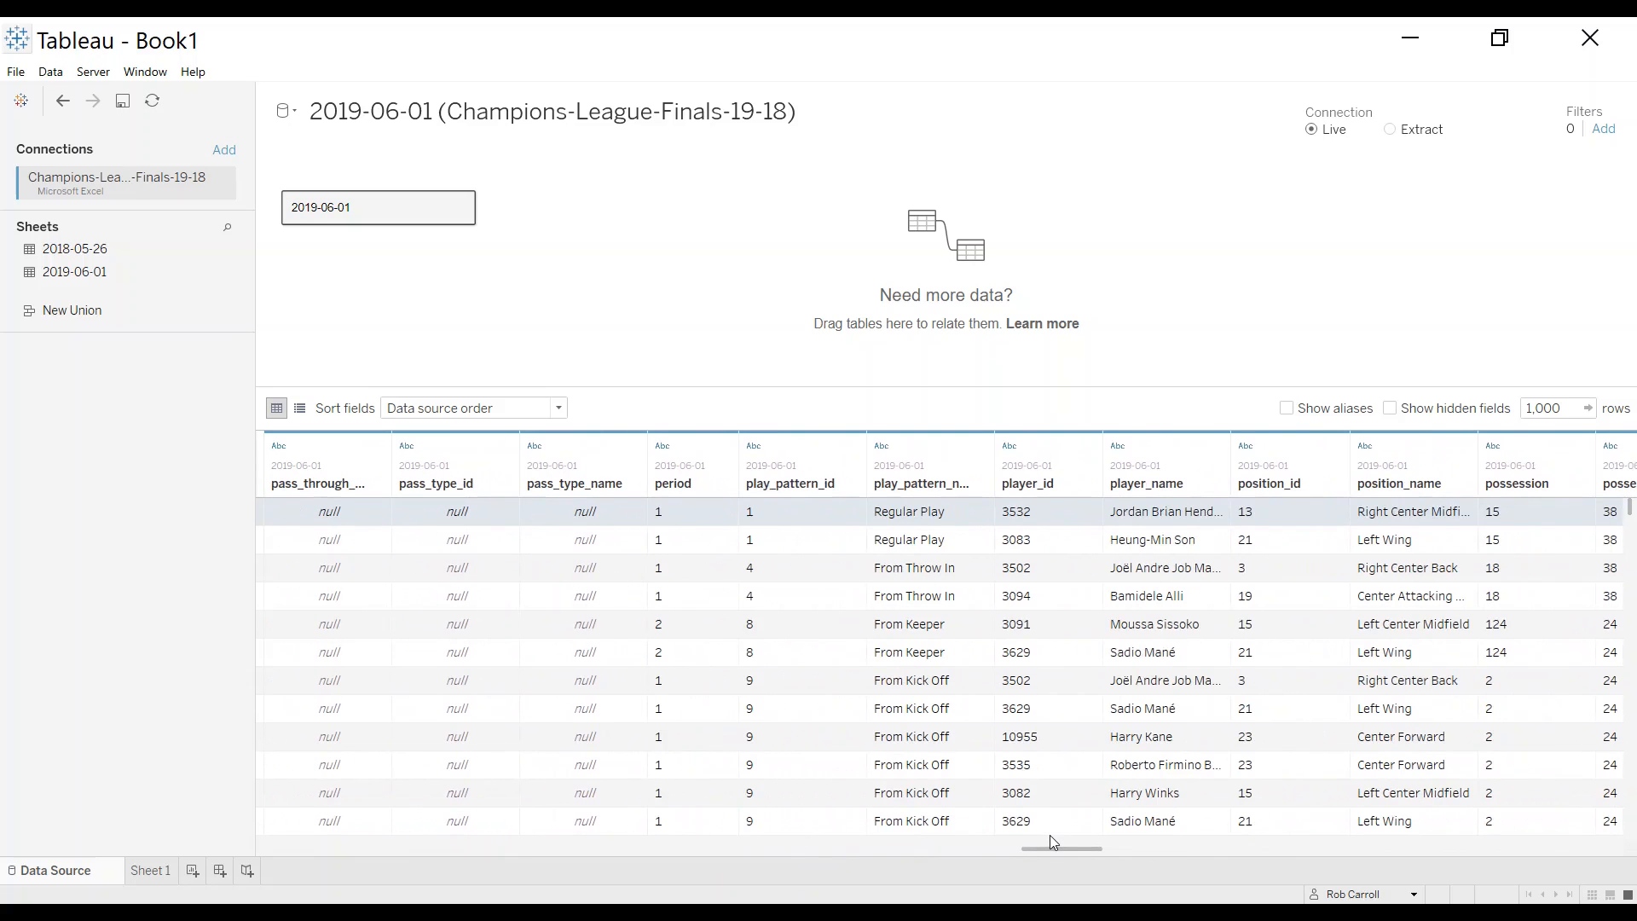
left_click(1166, 517)
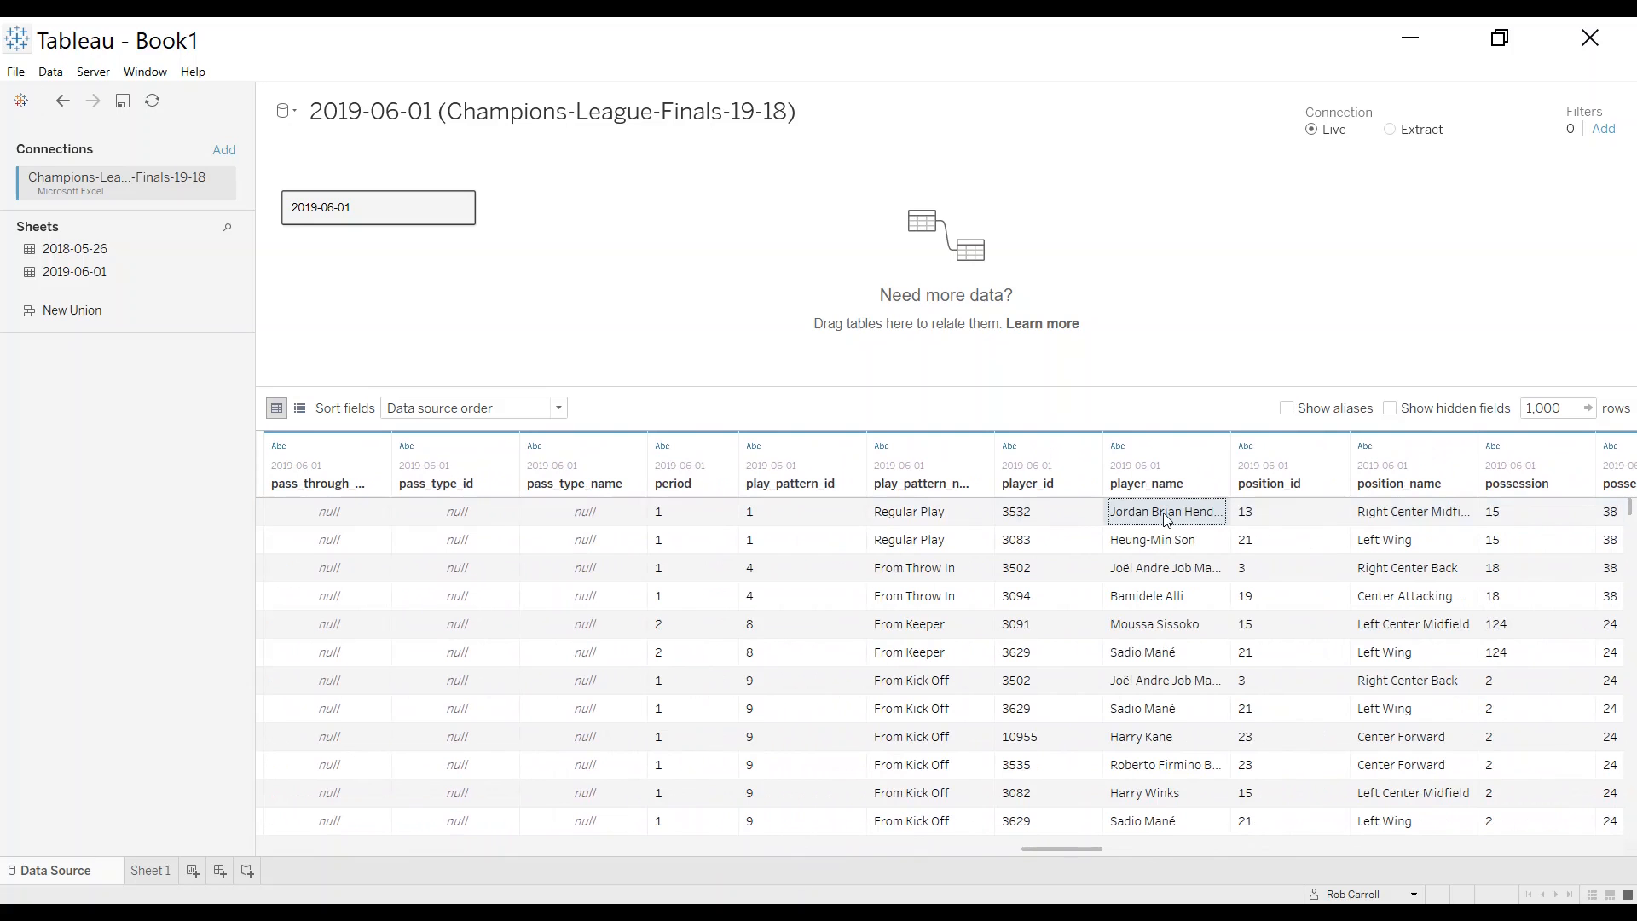
left_click(1407, 513)
left_click_drag(1043, 851, 1554, 836)
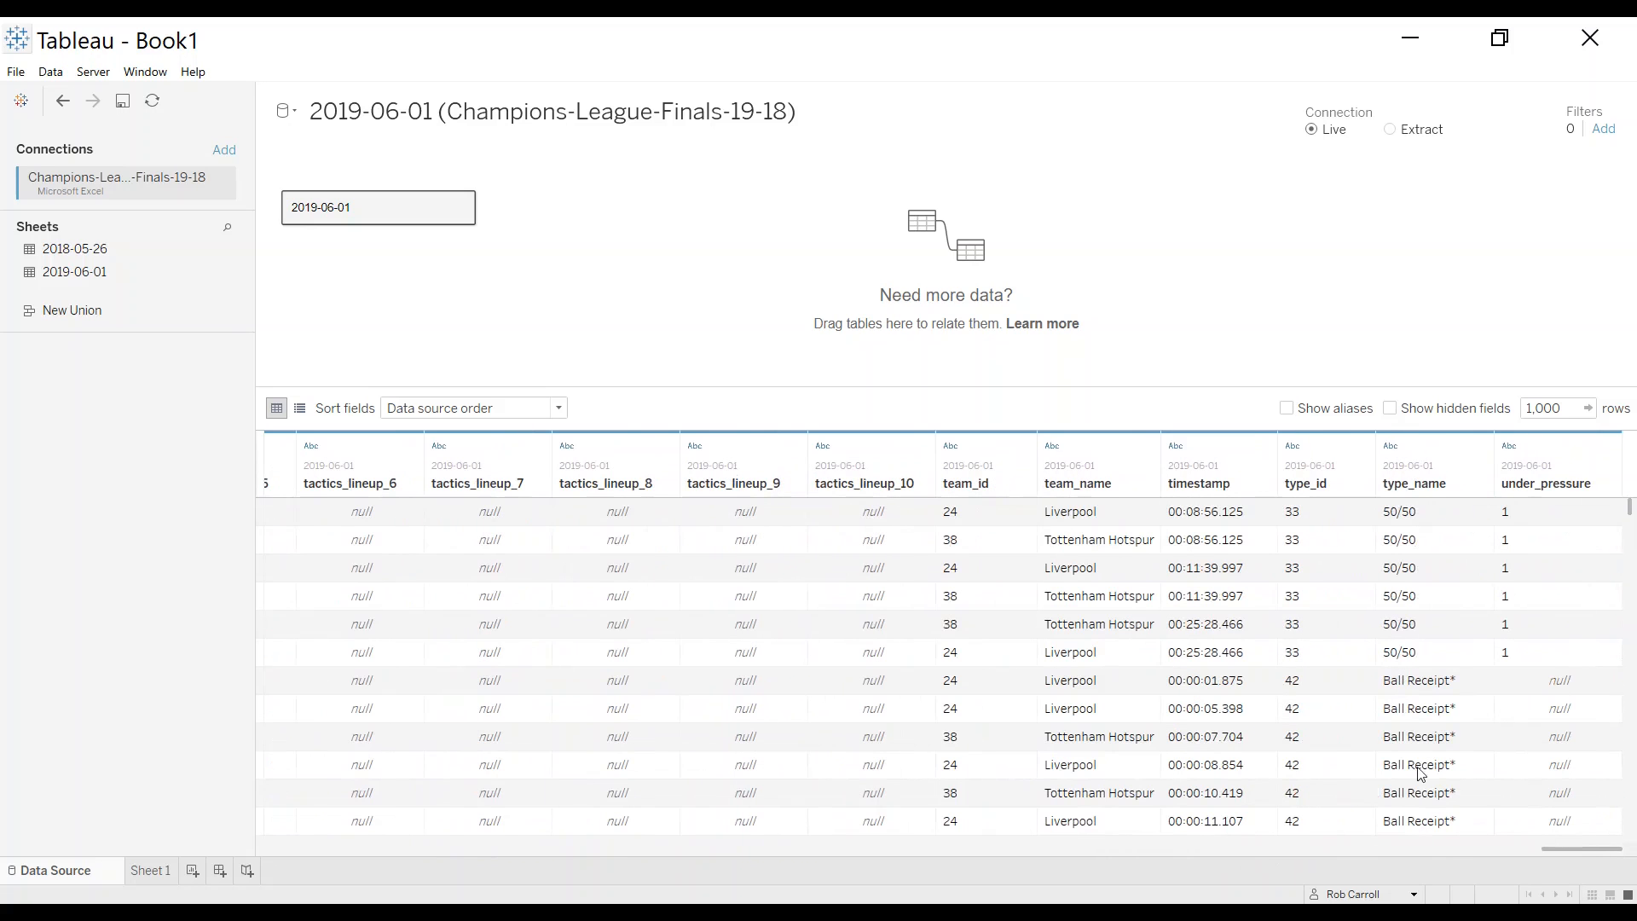
left_click(1095, 518)
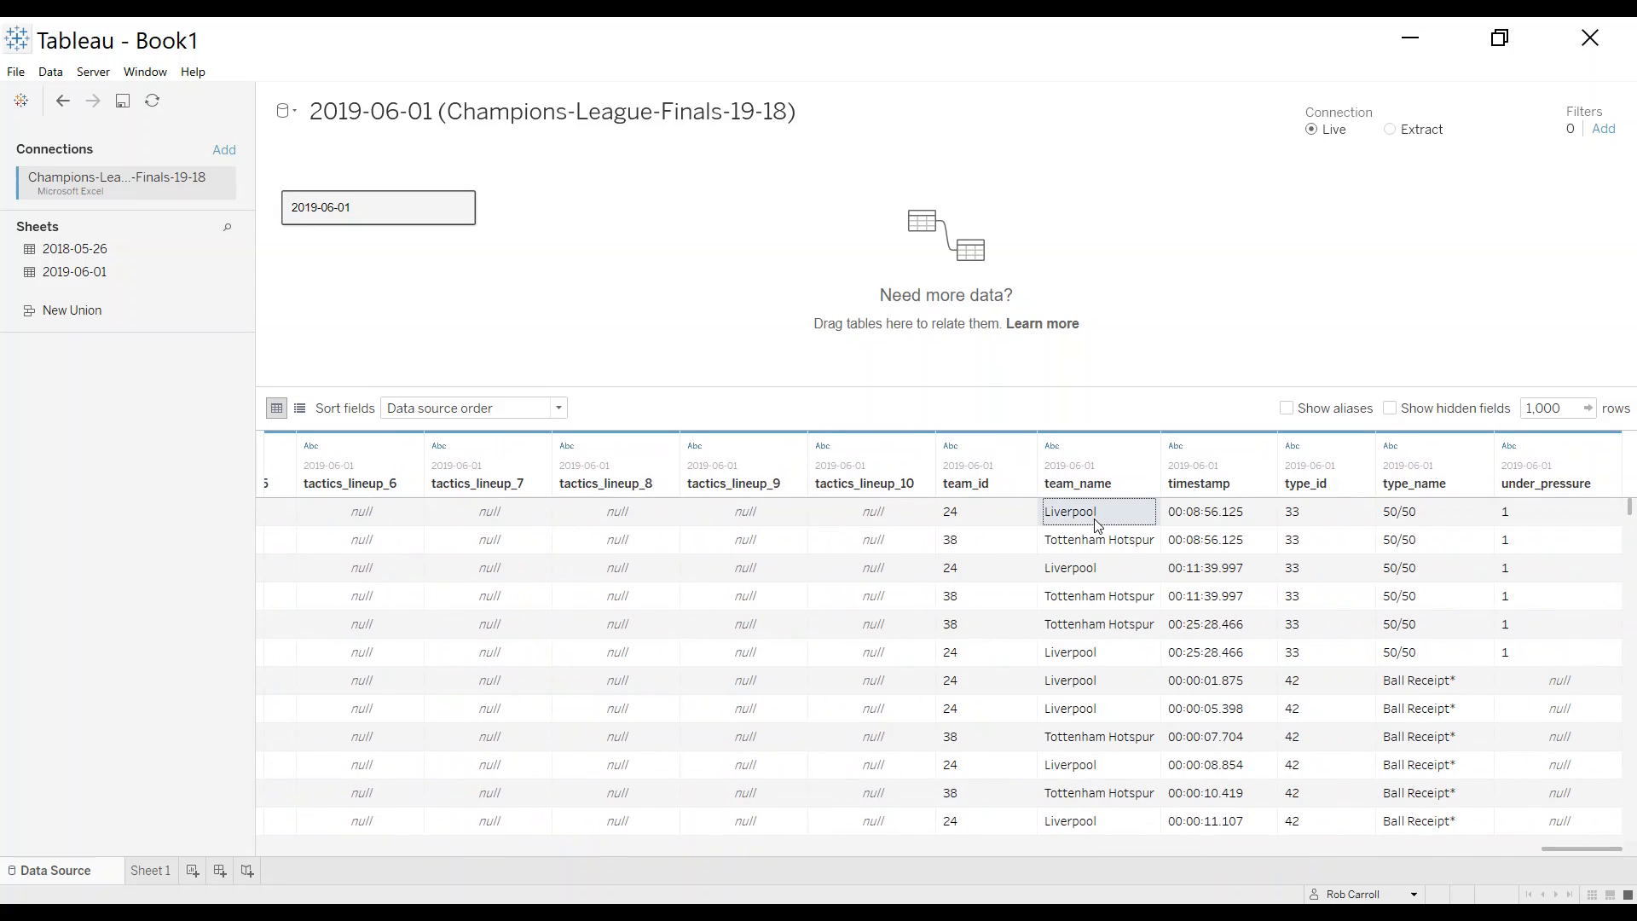
left_click(1200, 514)
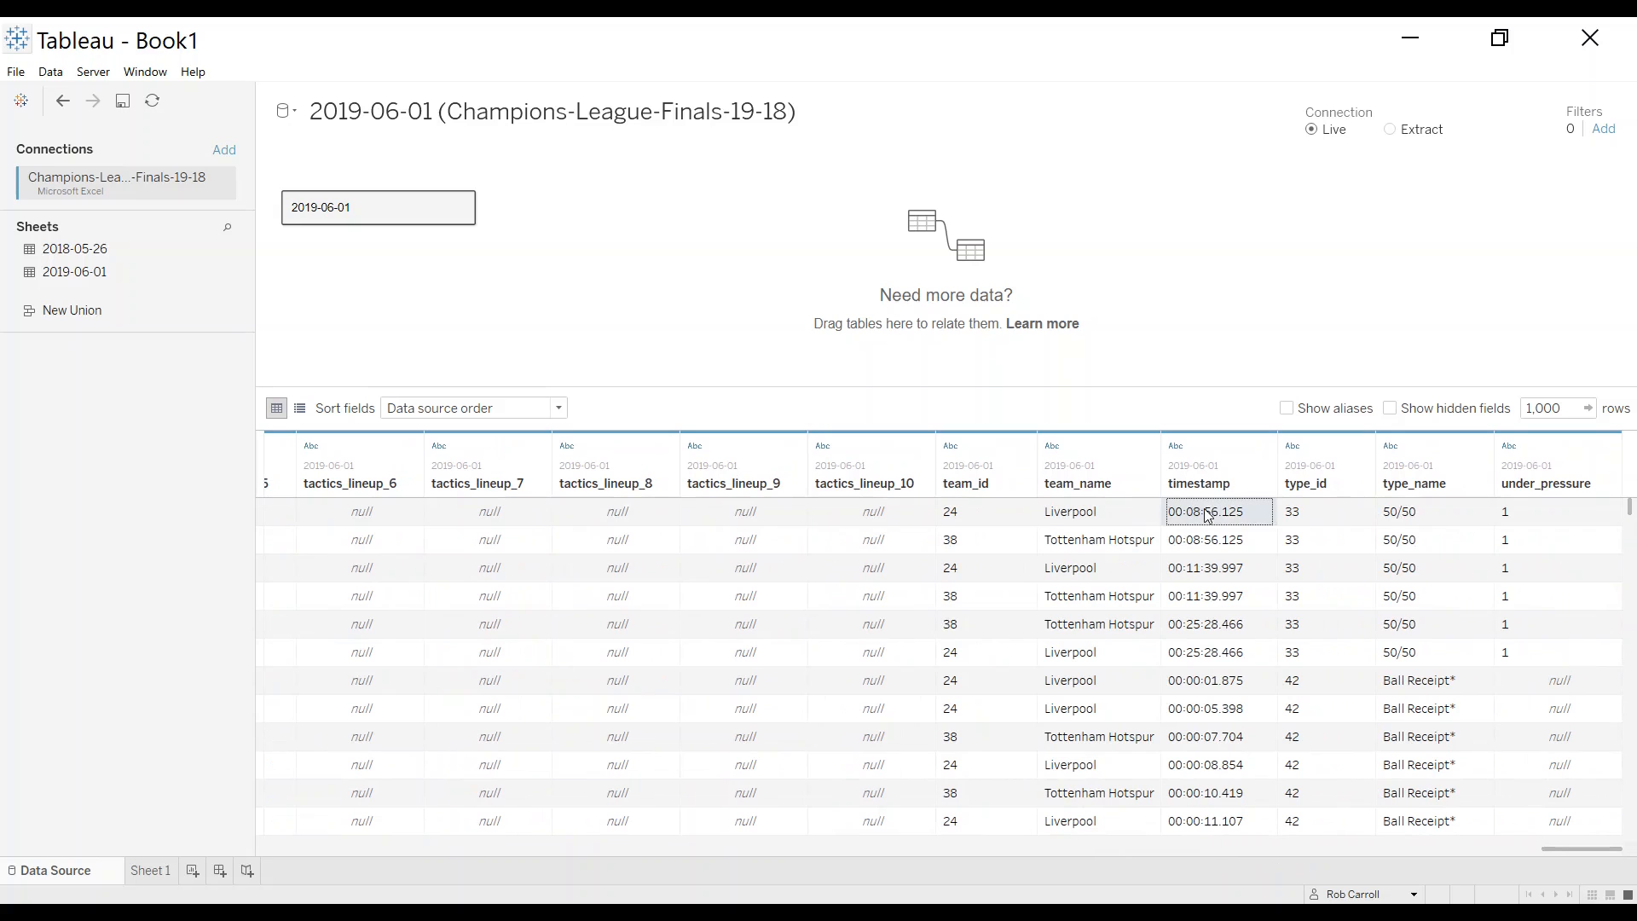
Check the type_name and under_pressure columns in the data preview, then return to its first columns
left_click(1410, 516)
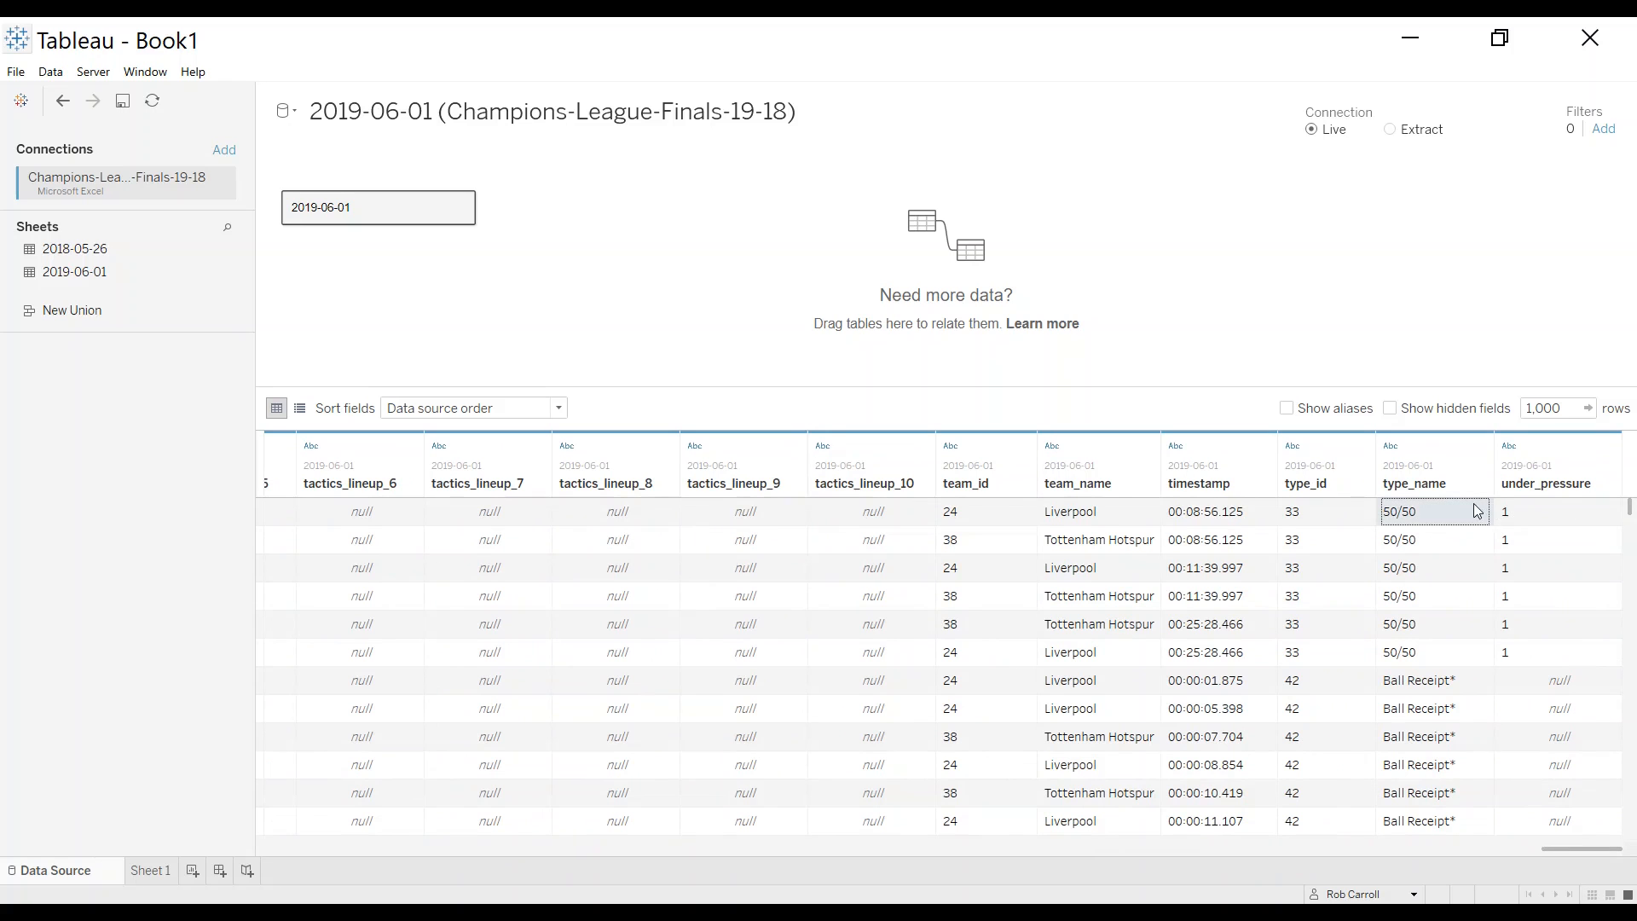
left_click(1554, 520)
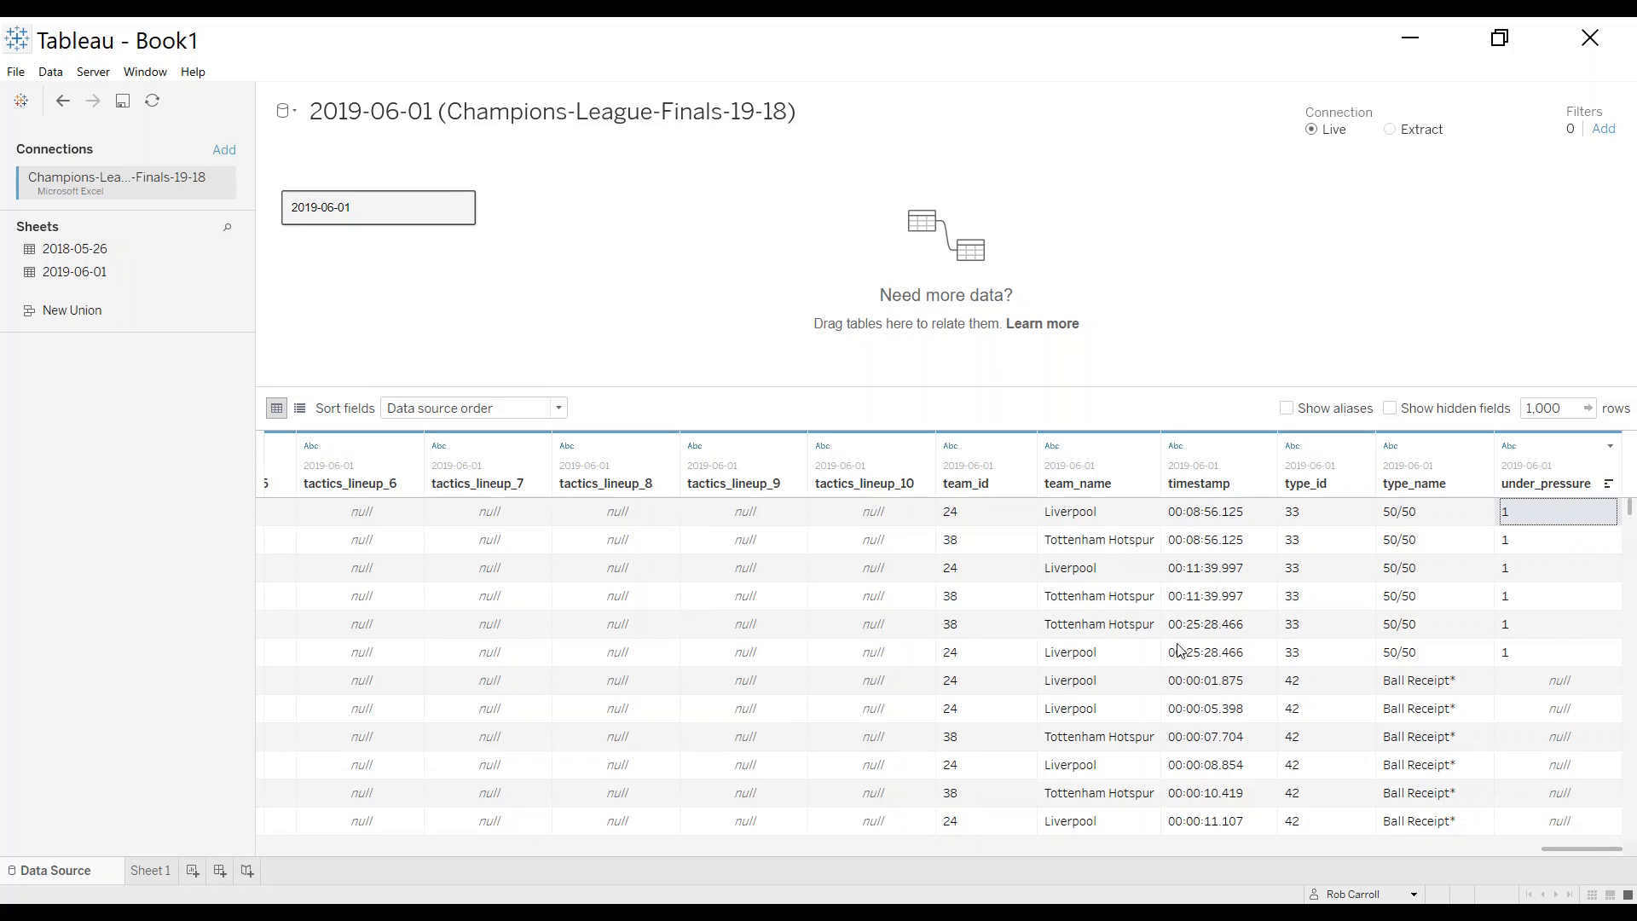
left_click_drag(1584, 850, 238, 852)
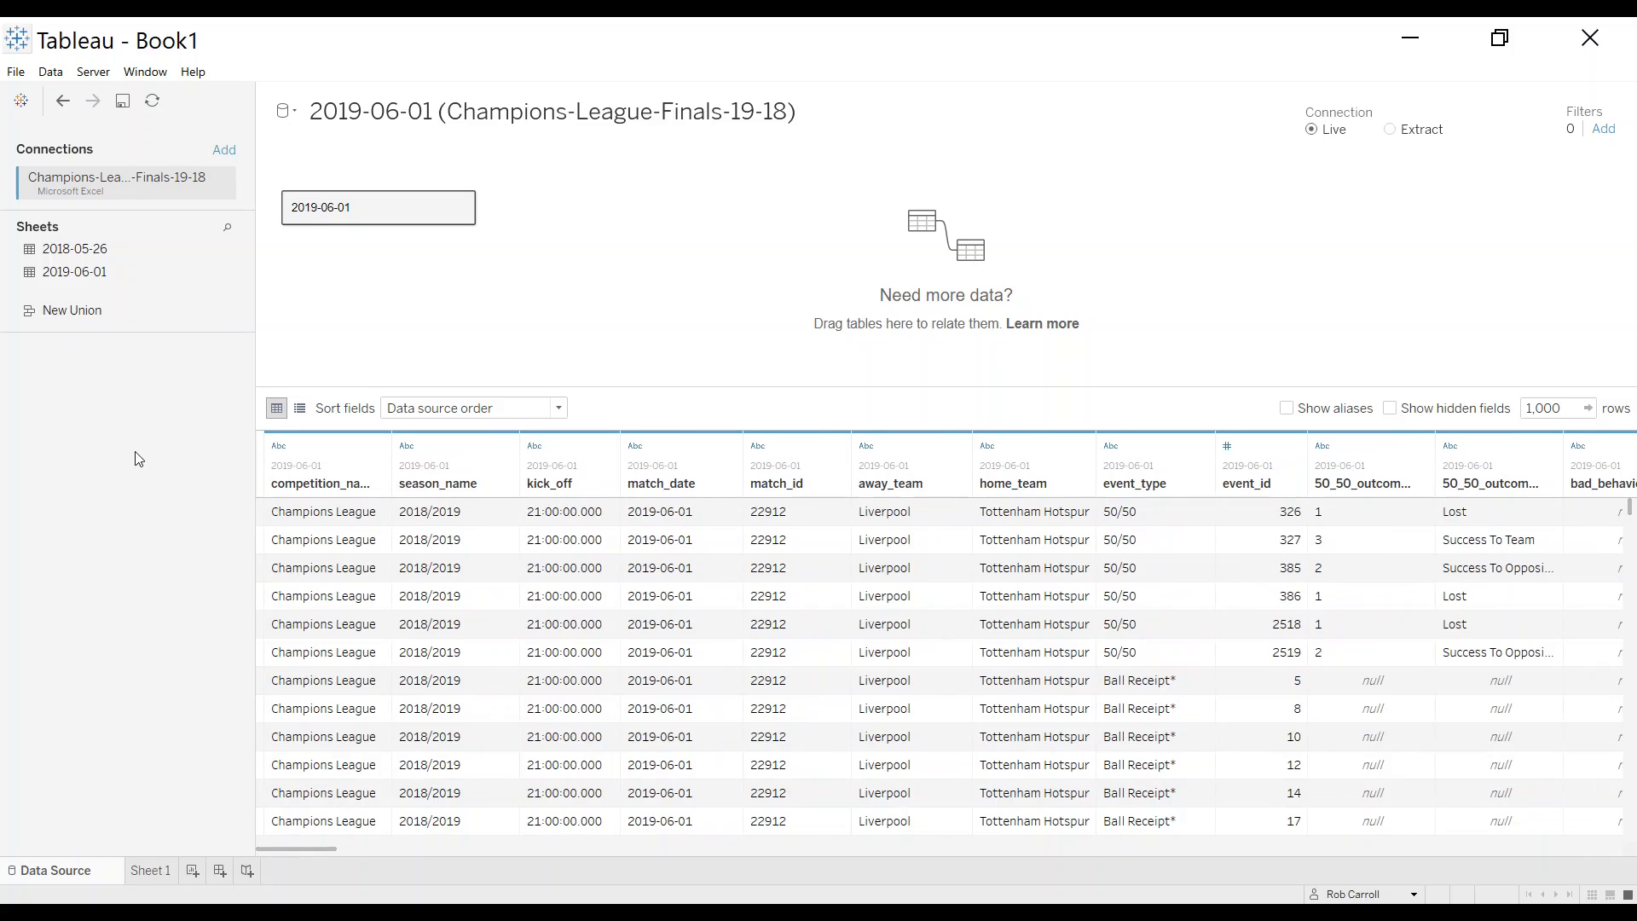
On Sheet 1, build a table with type_name as rows and team_name as columns, and widen the team columns
left_click(154, 871)
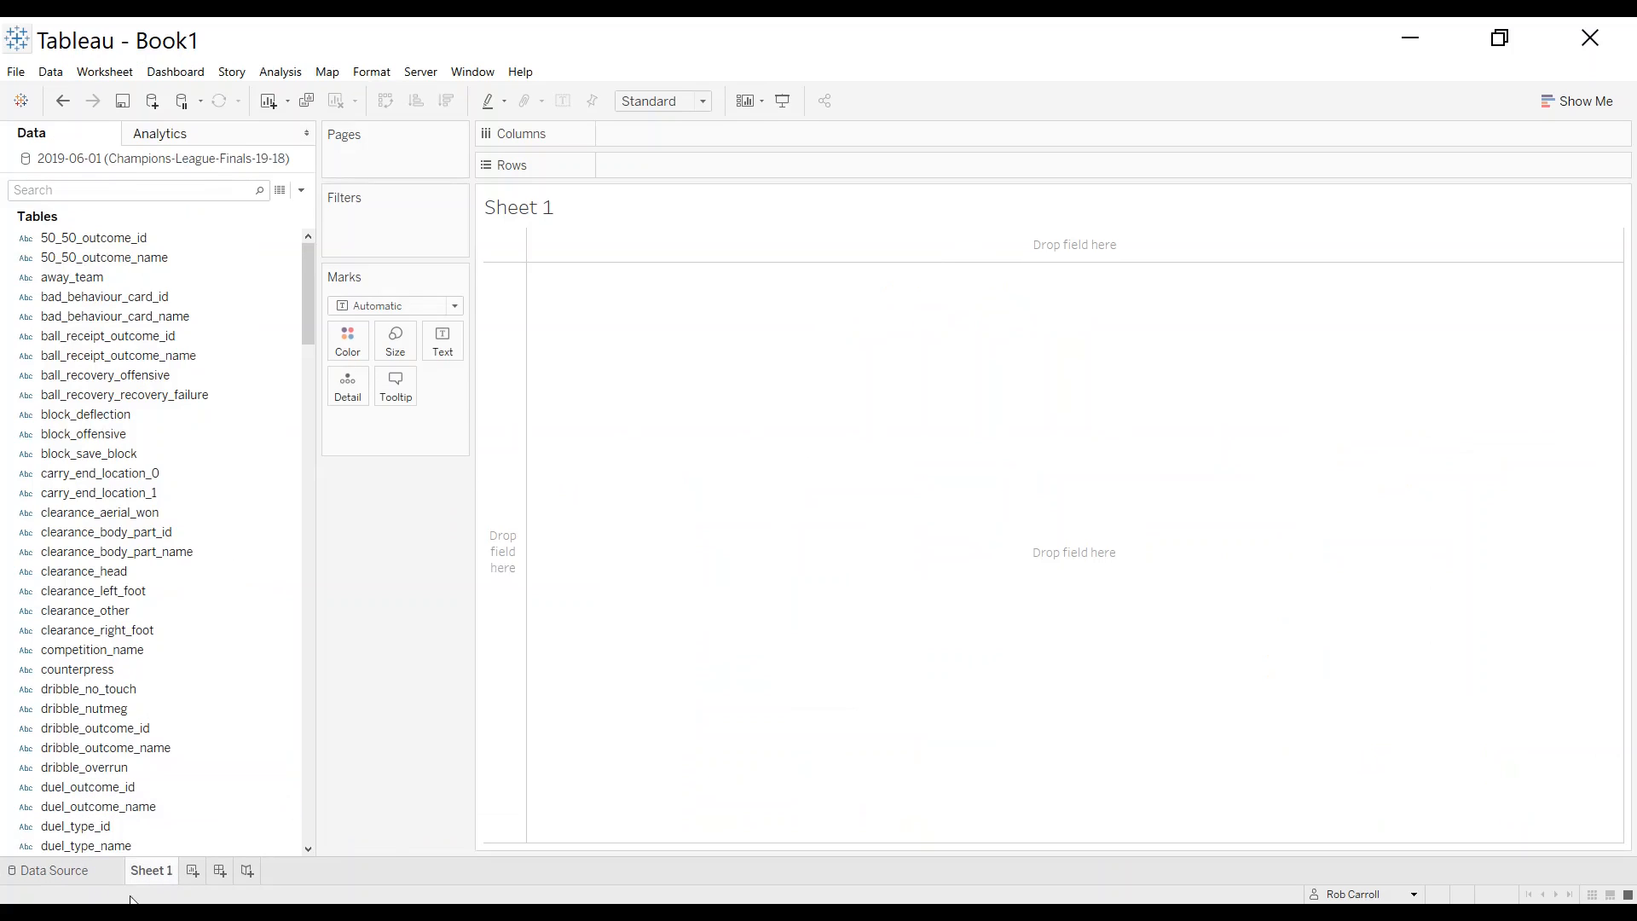
mouse_move(172, 872)
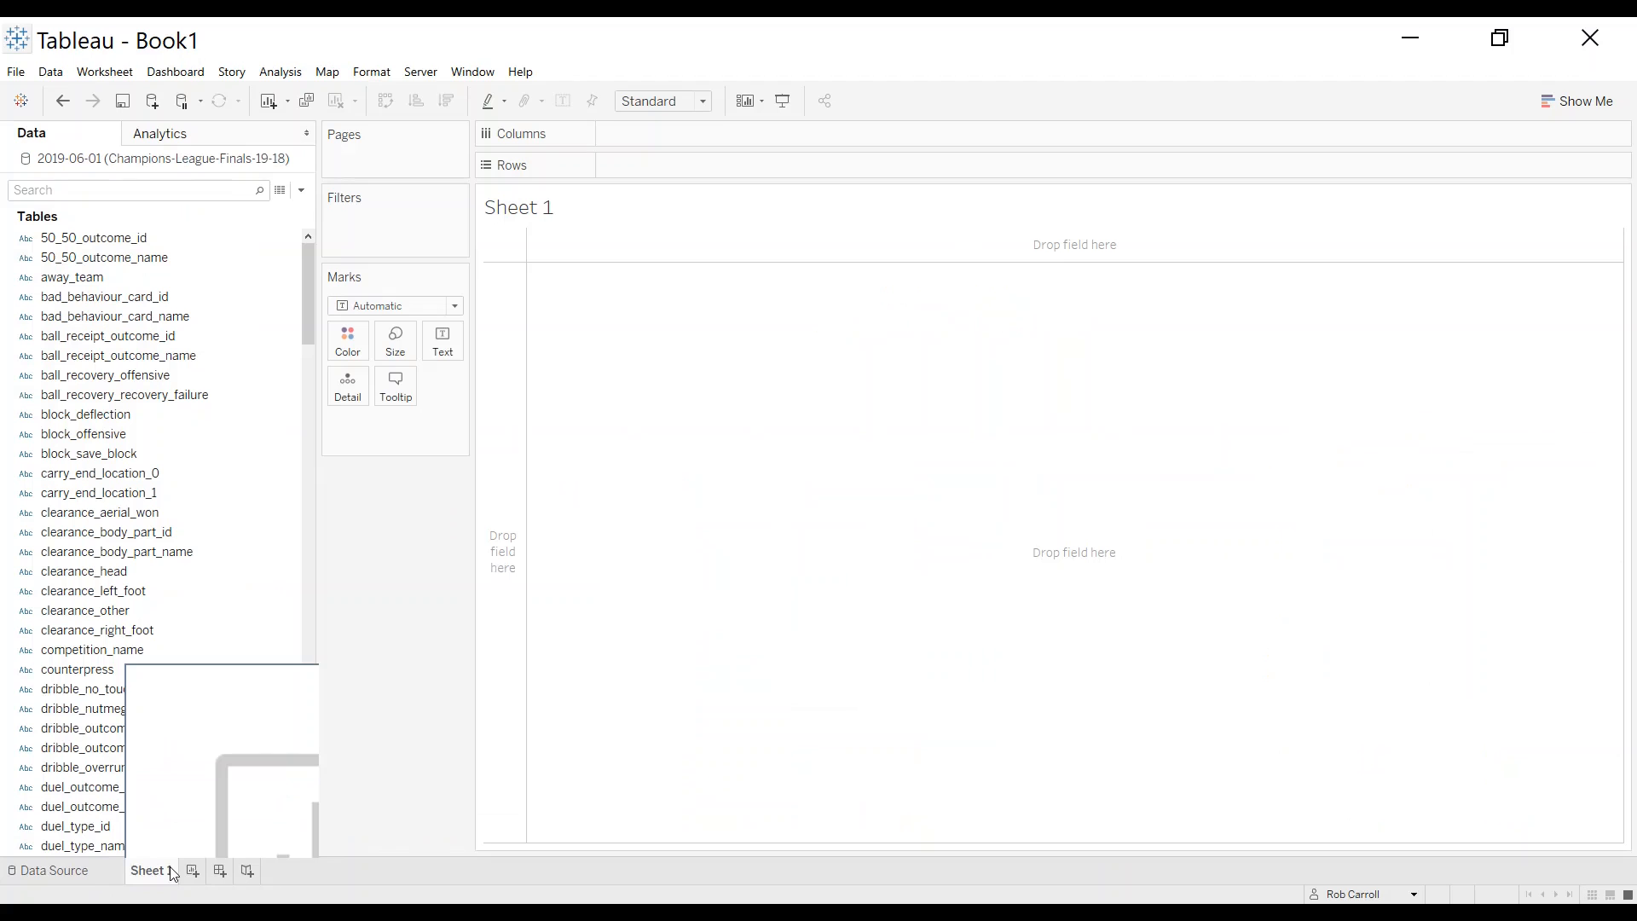
left_click(260, 630)
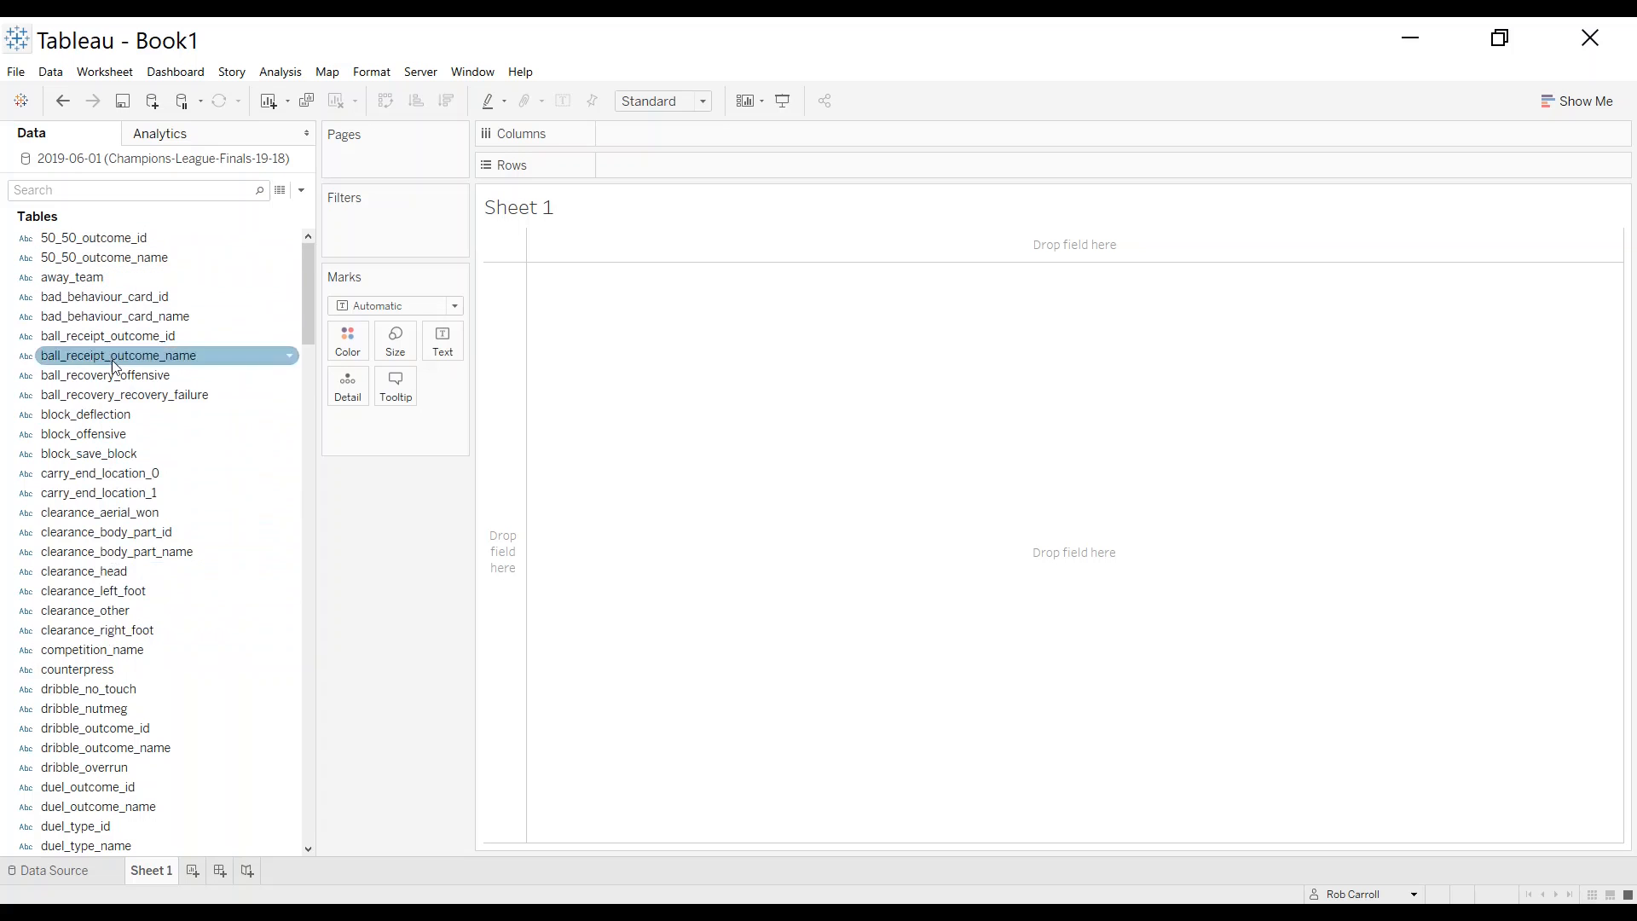
left_click_drag(302, 283, 314, 431)
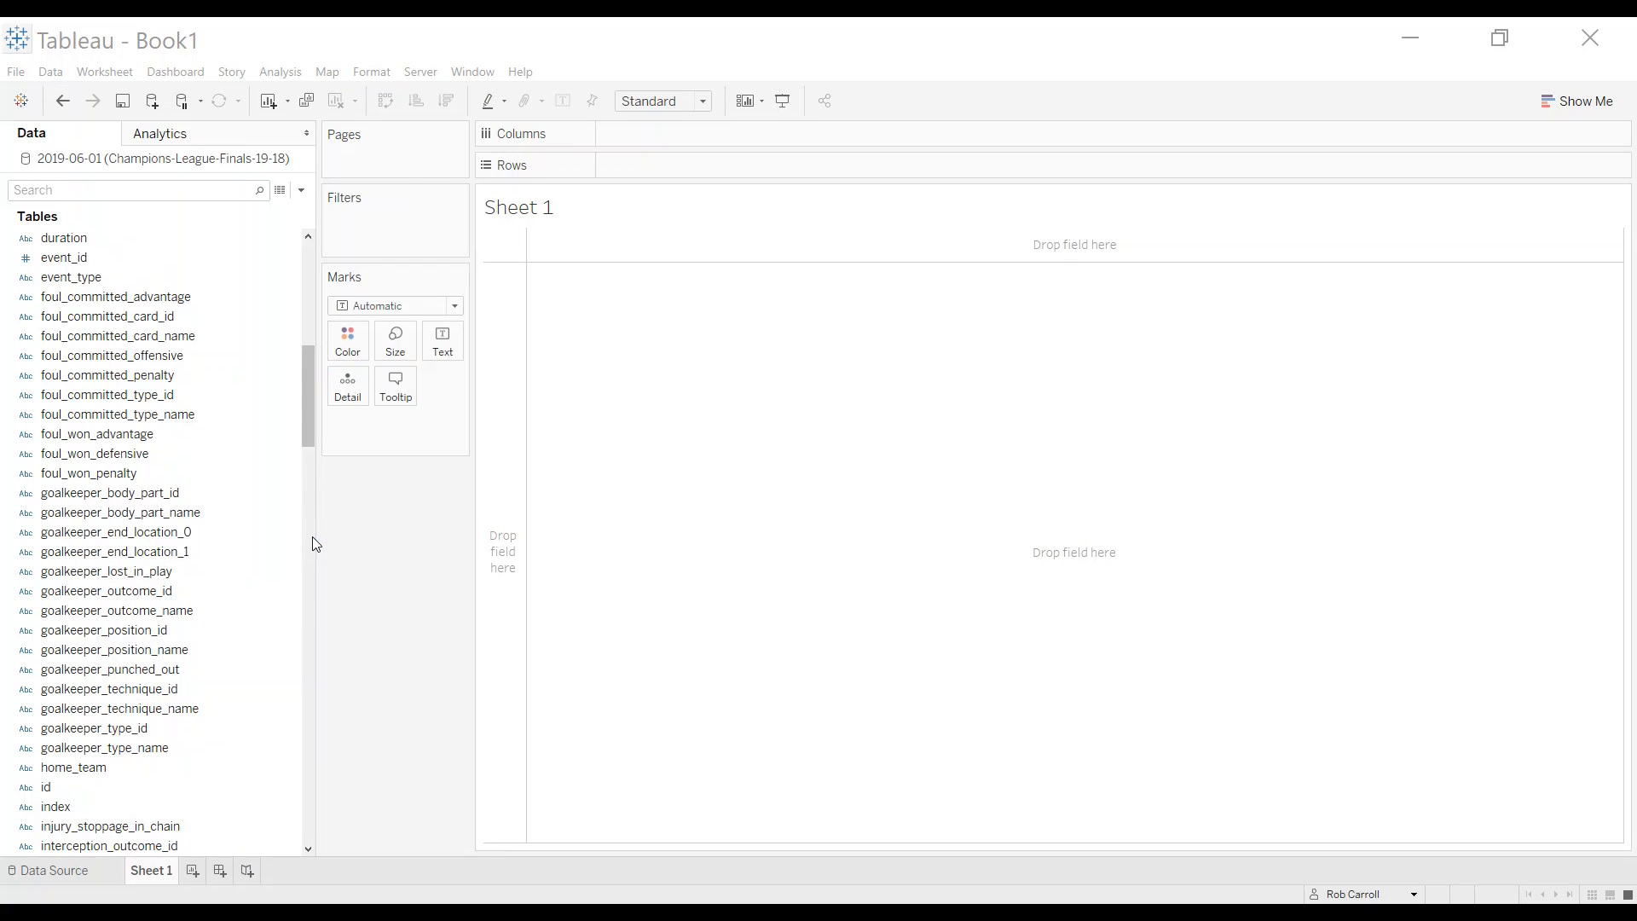
left_click_drag(309, 408, 296, 819)
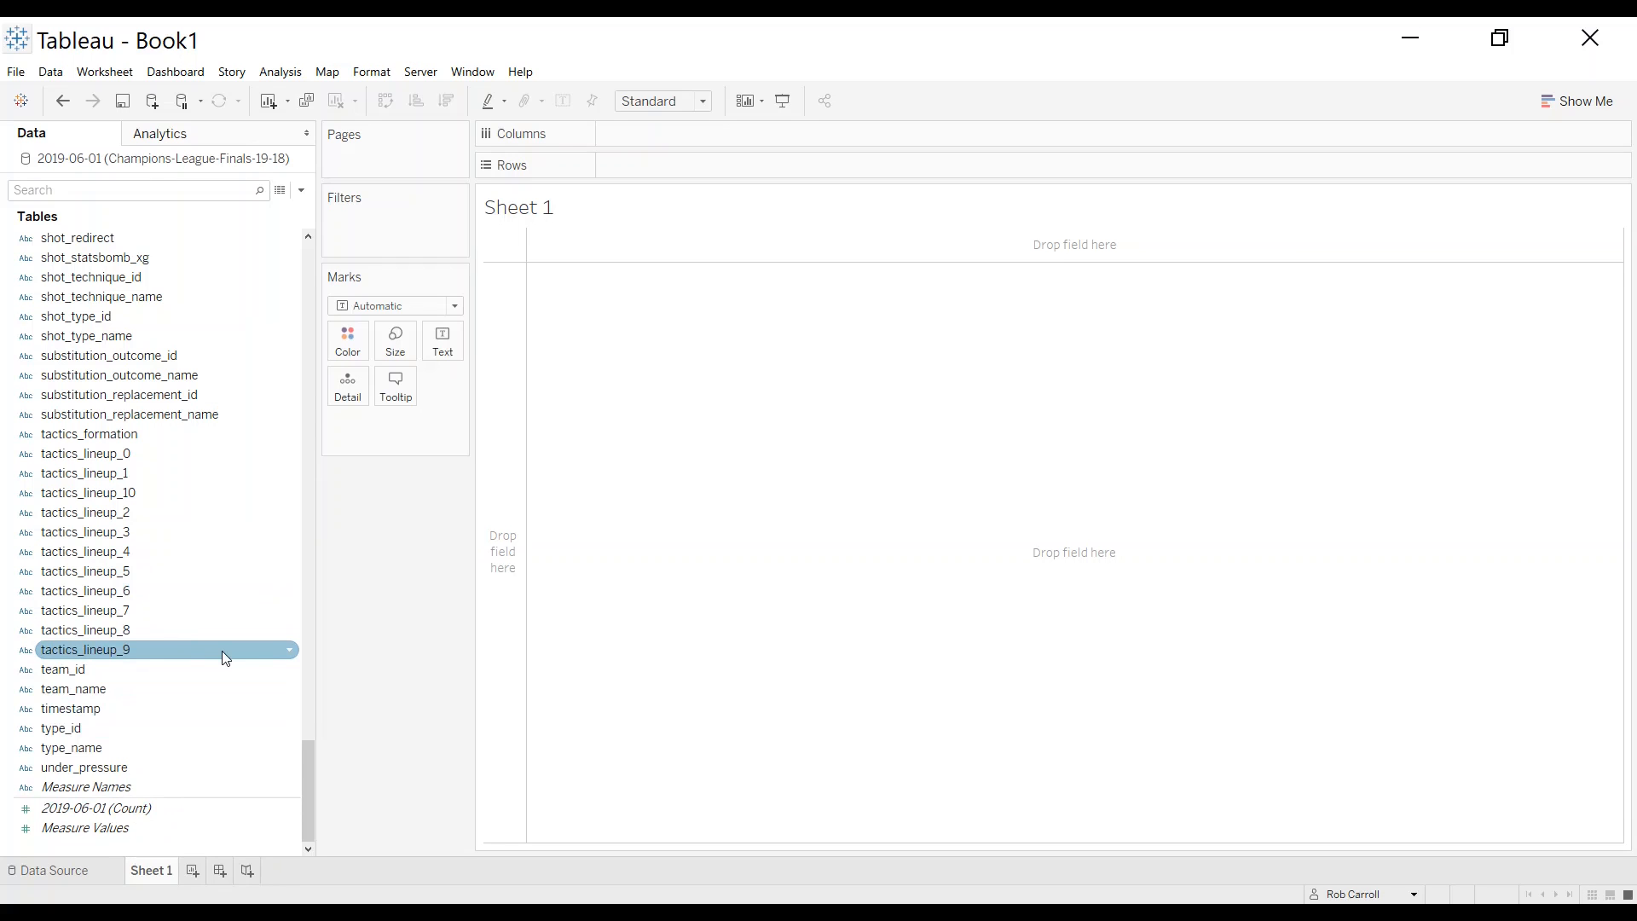
mouse_move(74, 748)
left_mouse_down()
mouse_move(527, 391)
mouse_move(635, 187)
mouse_move(632, 166)
left_mouse_up()
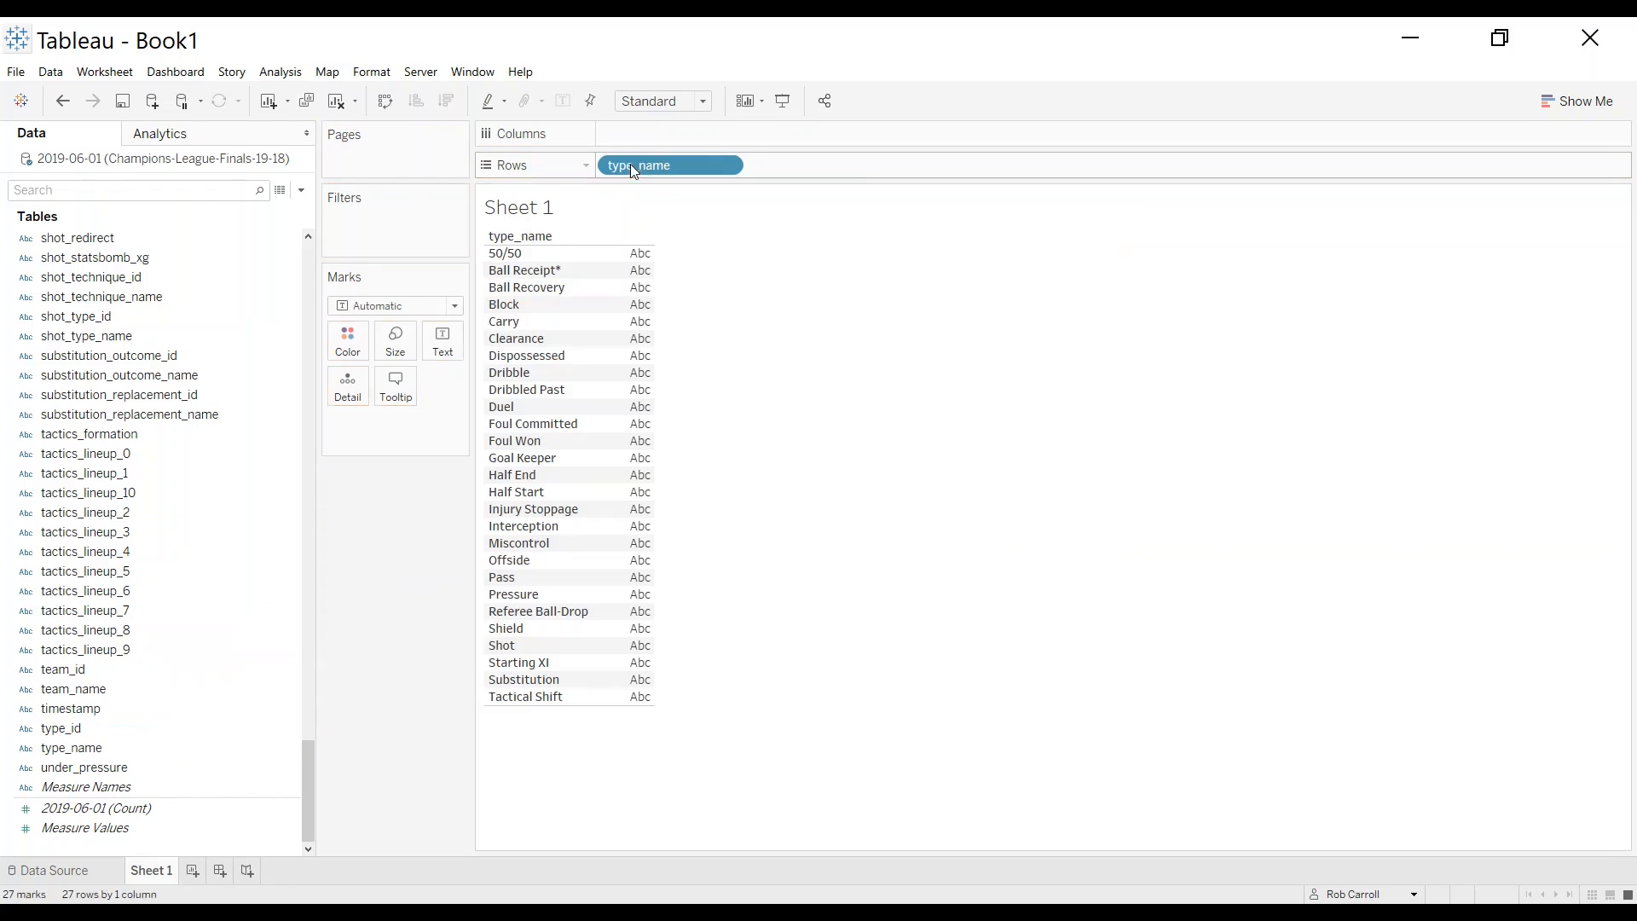
left_click_drag(74, 689, 685, 136)
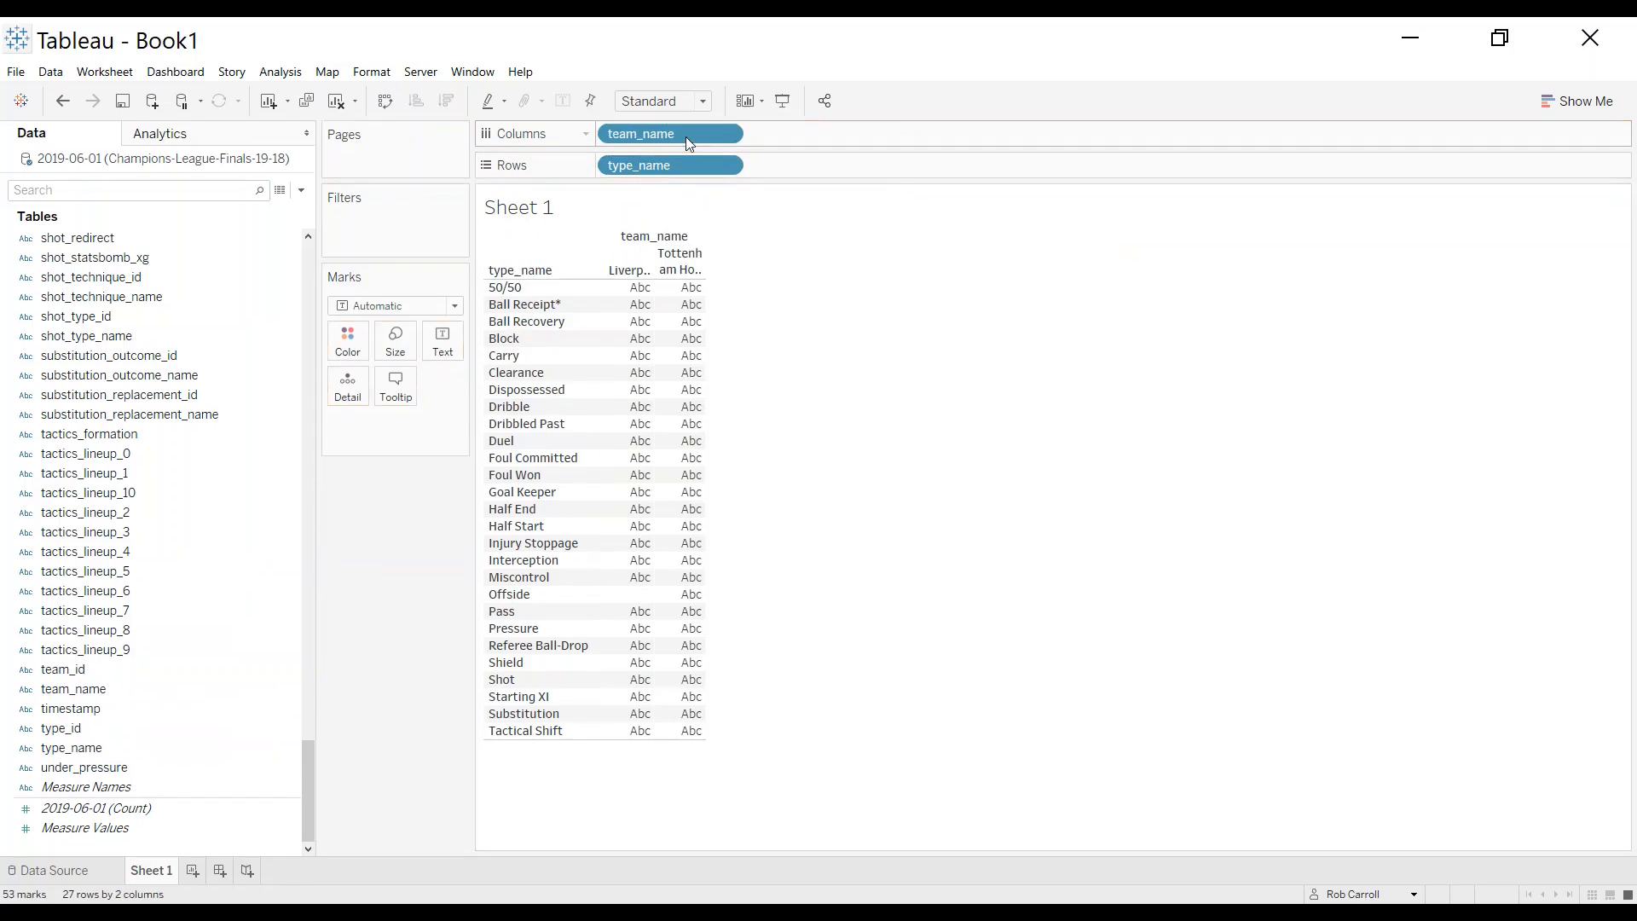
left_click_drag(708, 354, 792, 350)
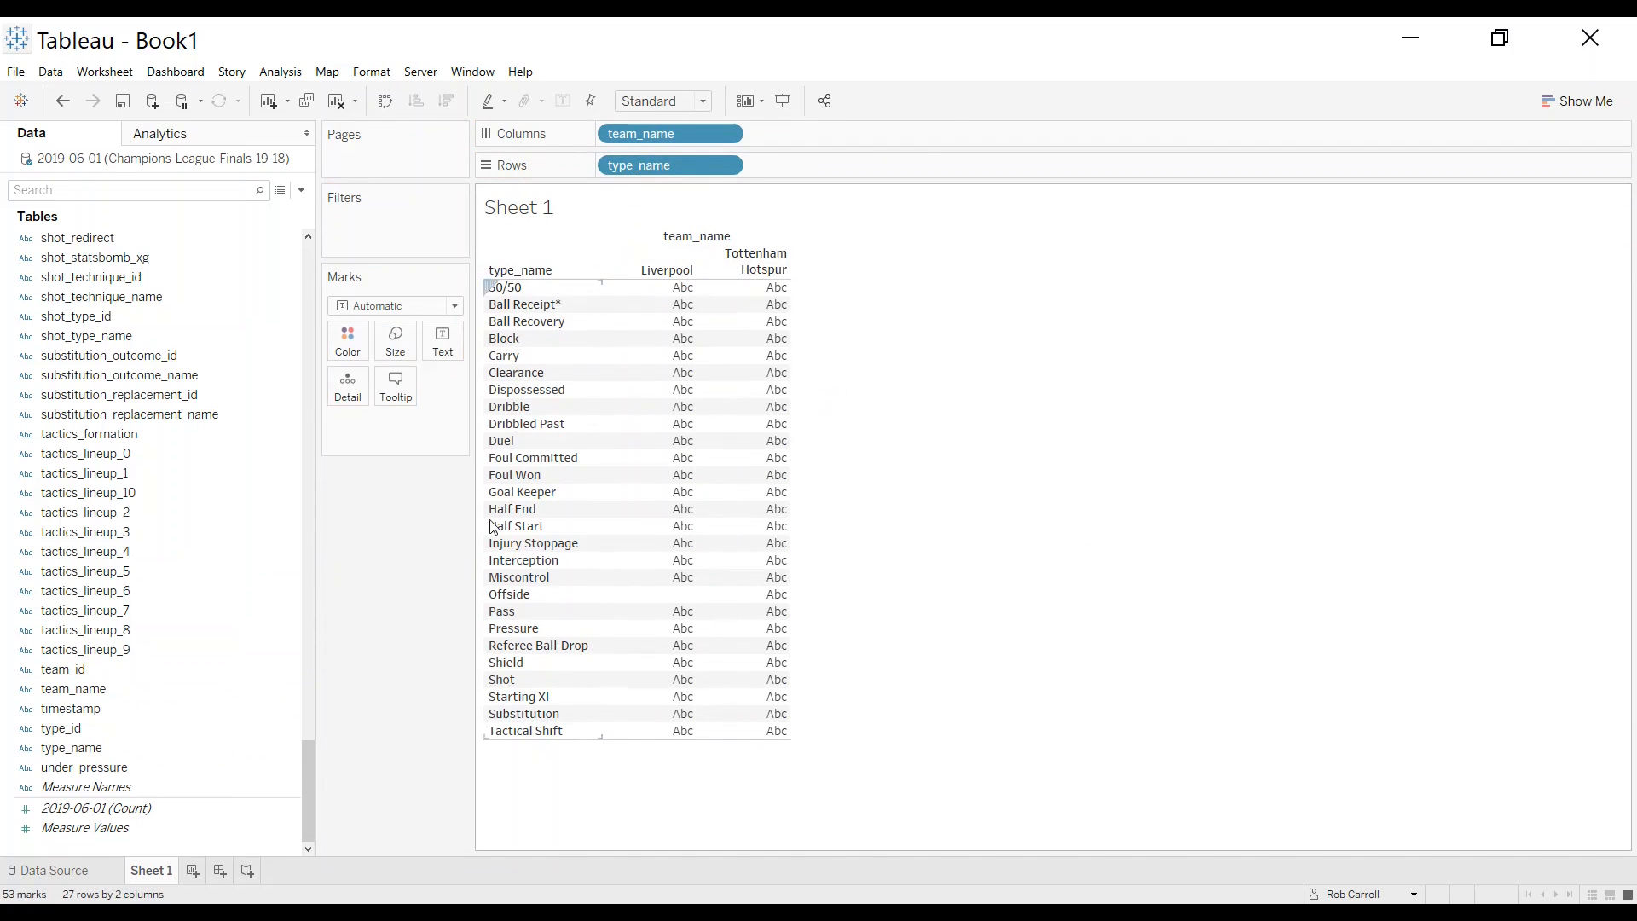
Fill the table cells with the 2019-06-01 (Count) measure to compare both teams' events
left_click(133, 812)
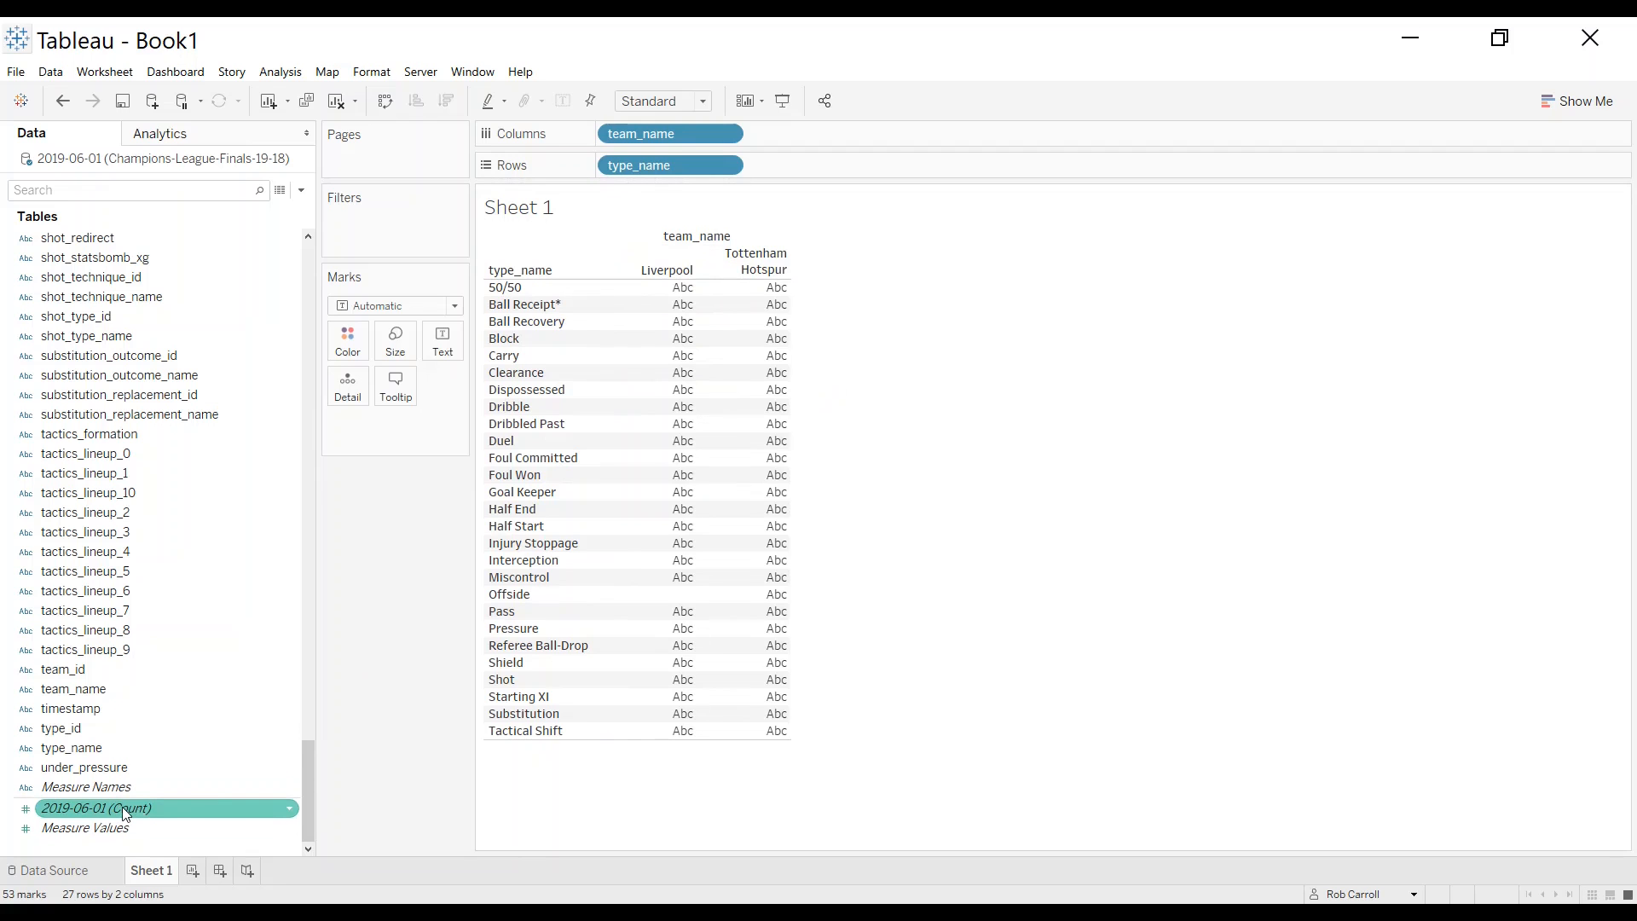
left_click_drag(126, 813, 706, 443)
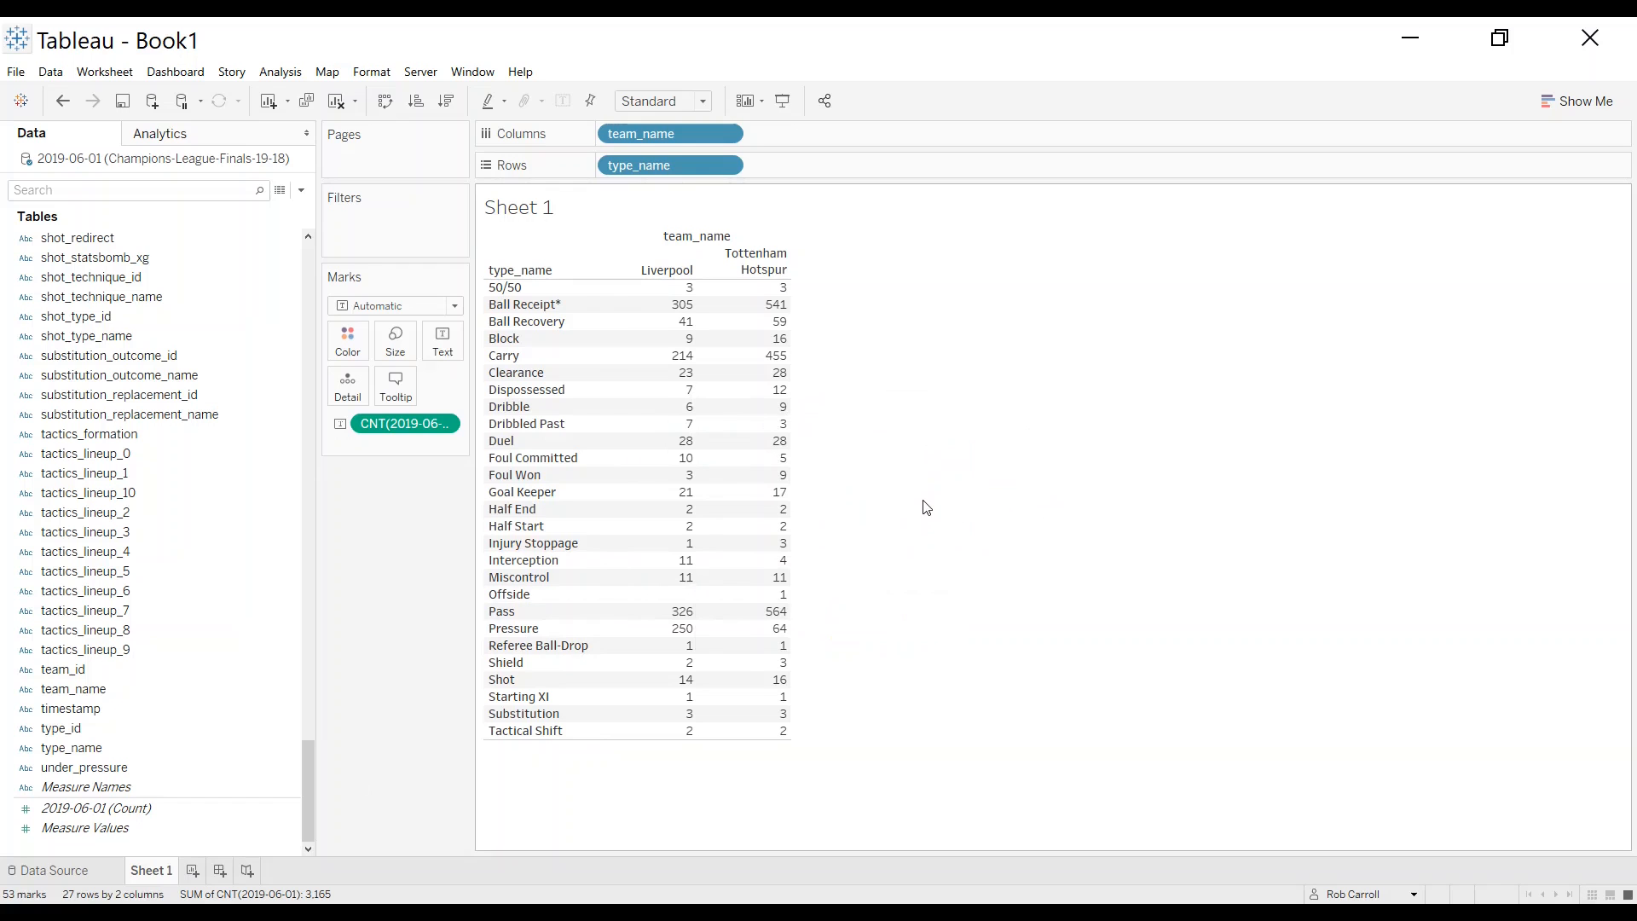
mouse_move(650, 617)
mouse_move(729, 619)
Rename Sheet 1 as Summary Table
double_click(158, 874)
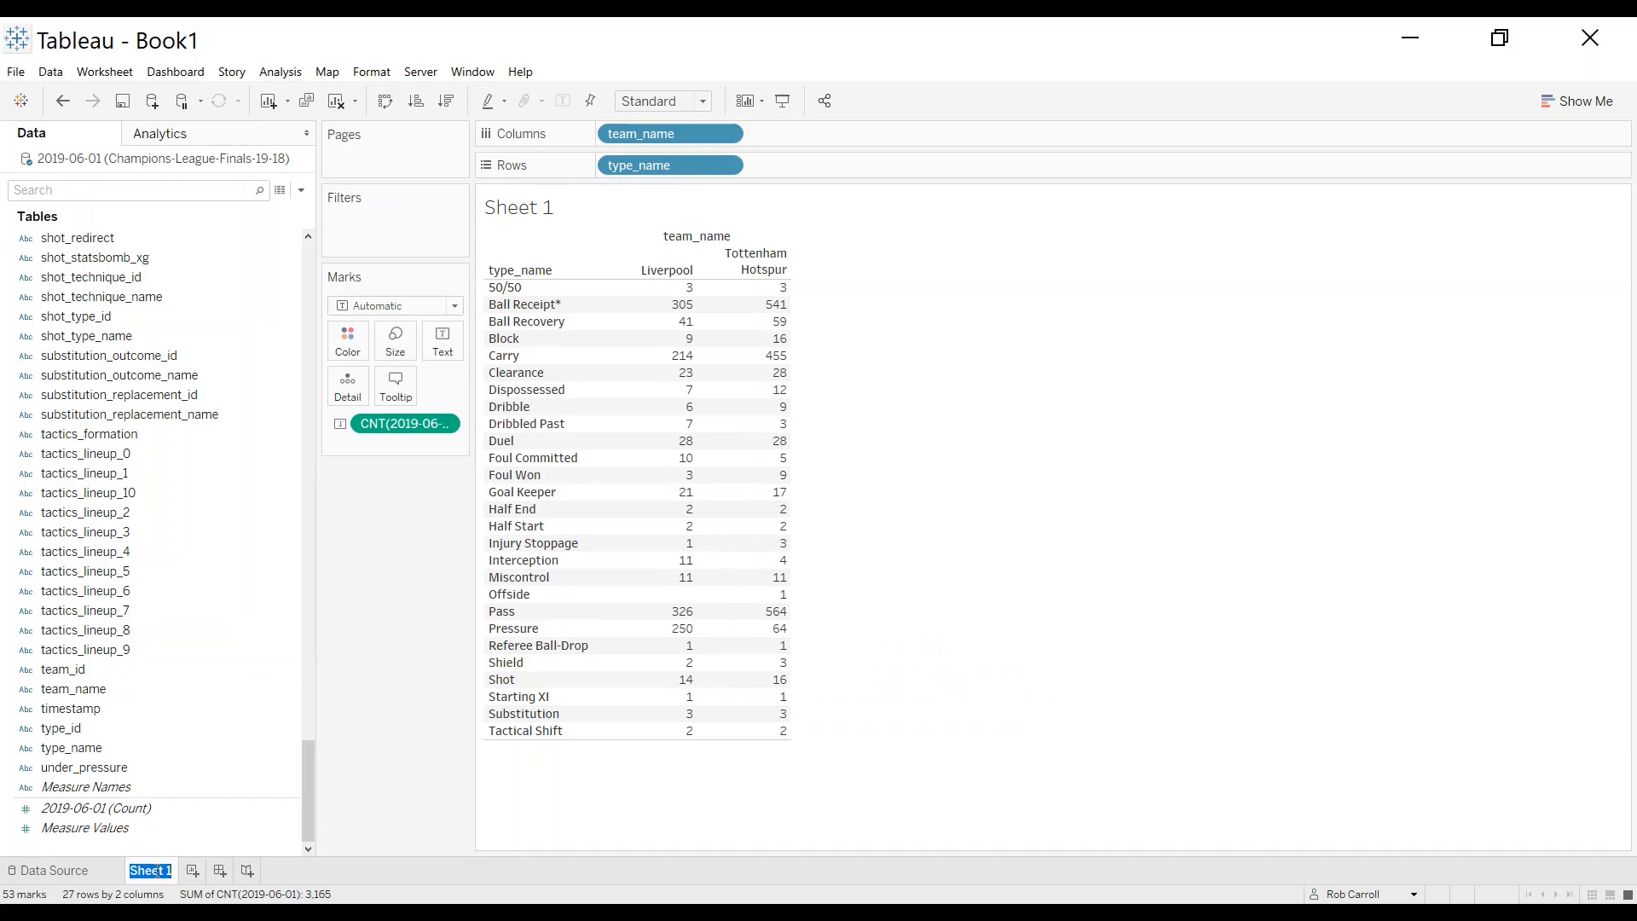
type("Summary ")
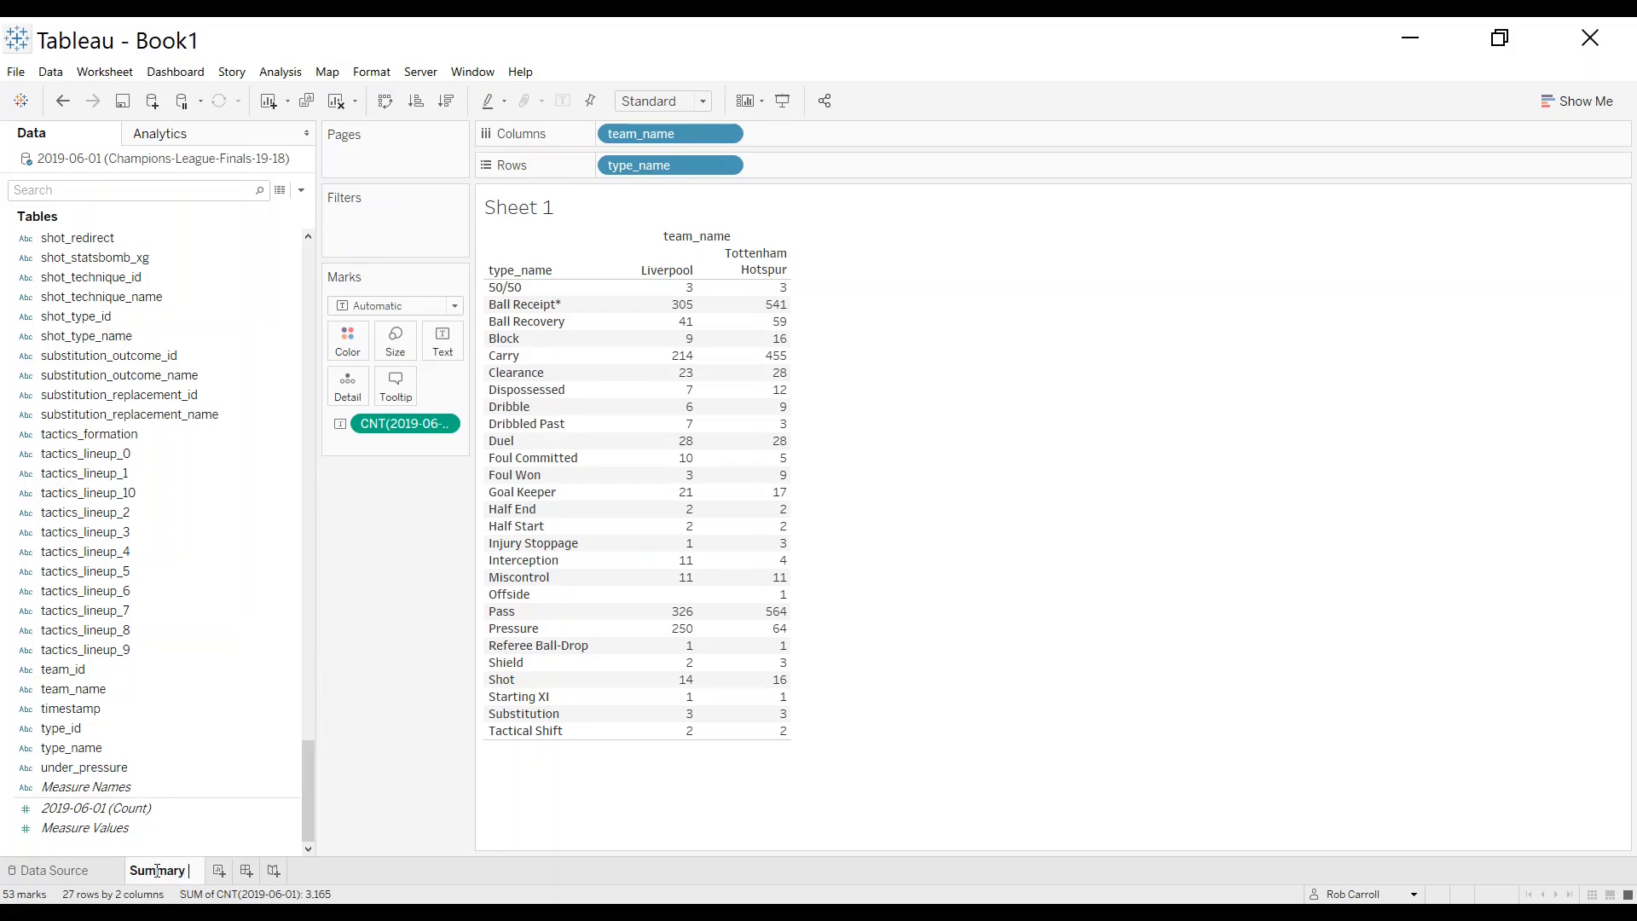
type("Table")
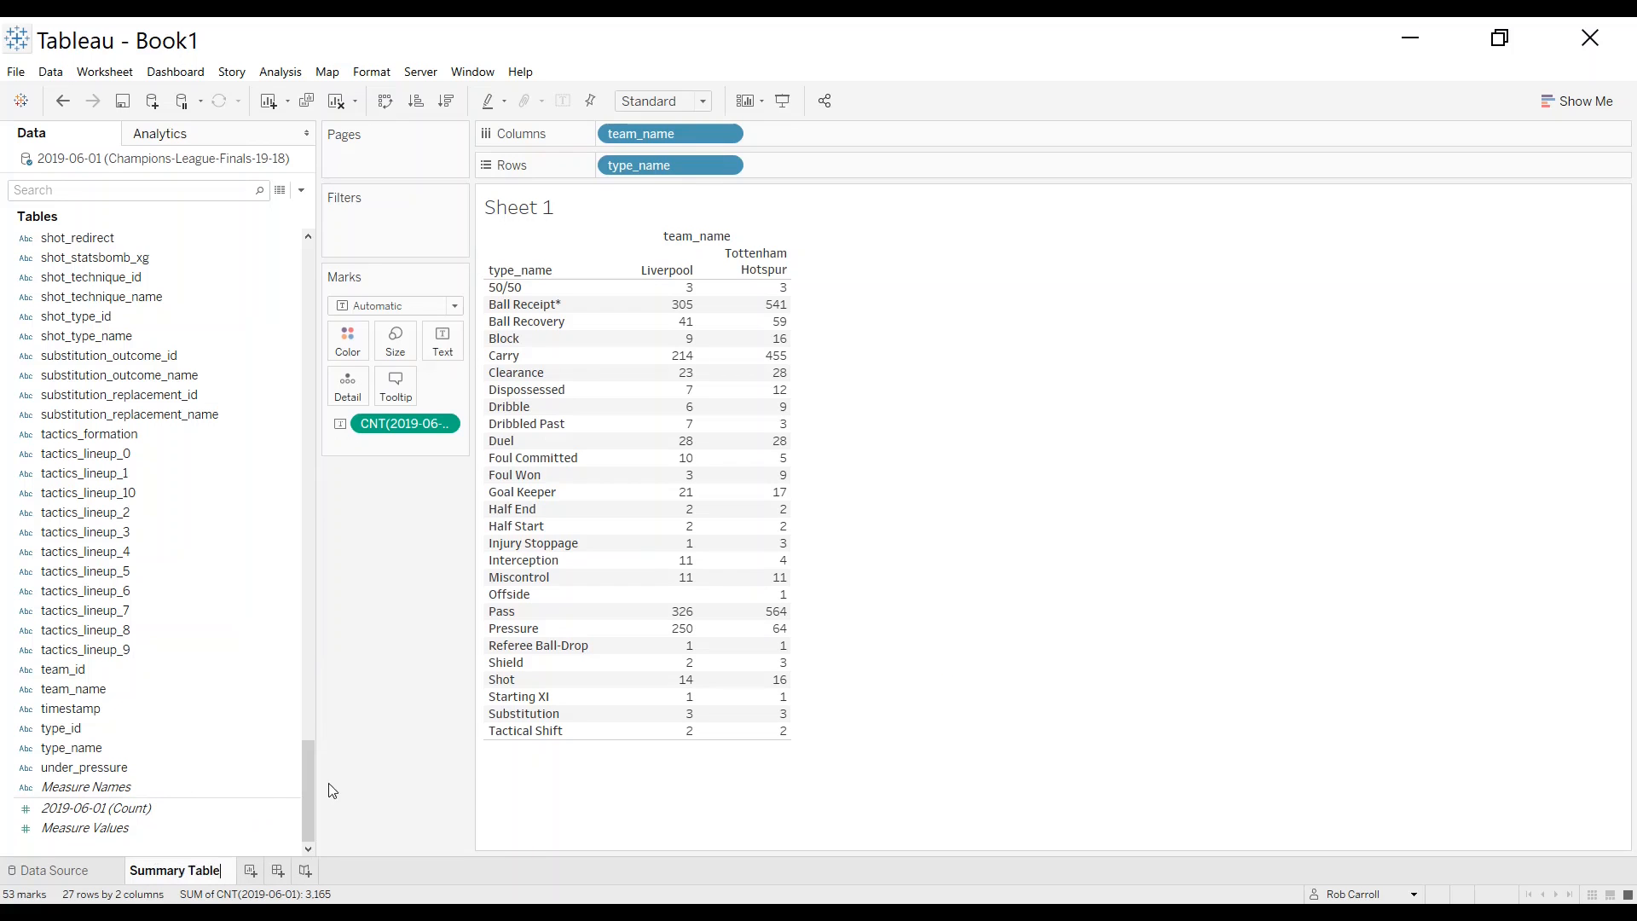
key("Return")
mouse_move(178, 868)
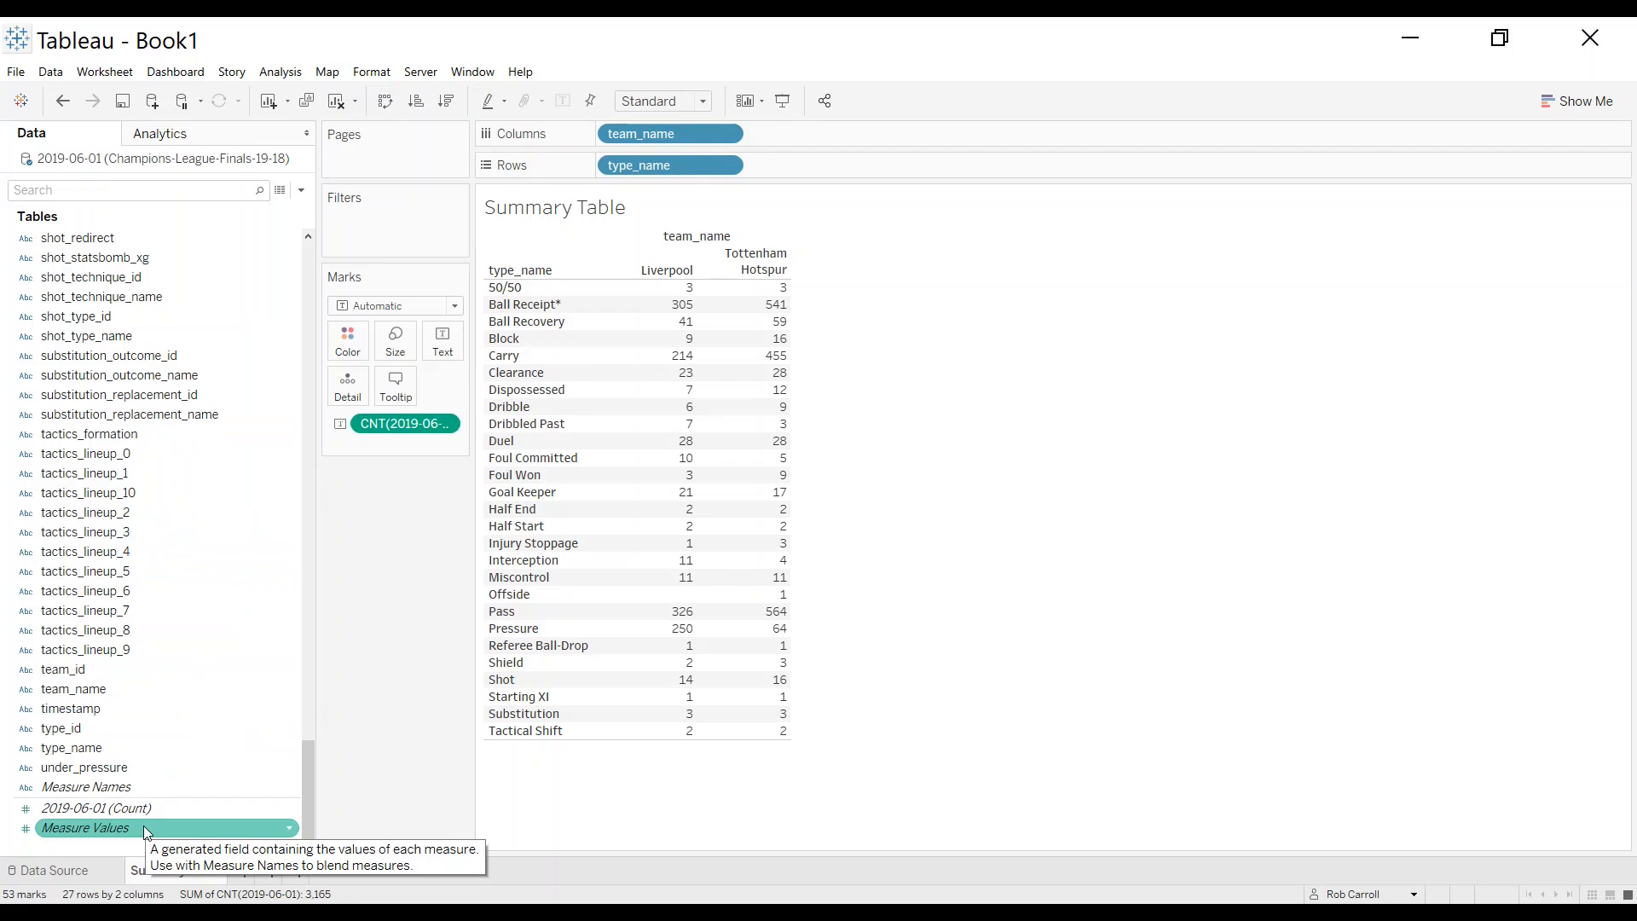
left_click_drag(144, 828, 190, 819)
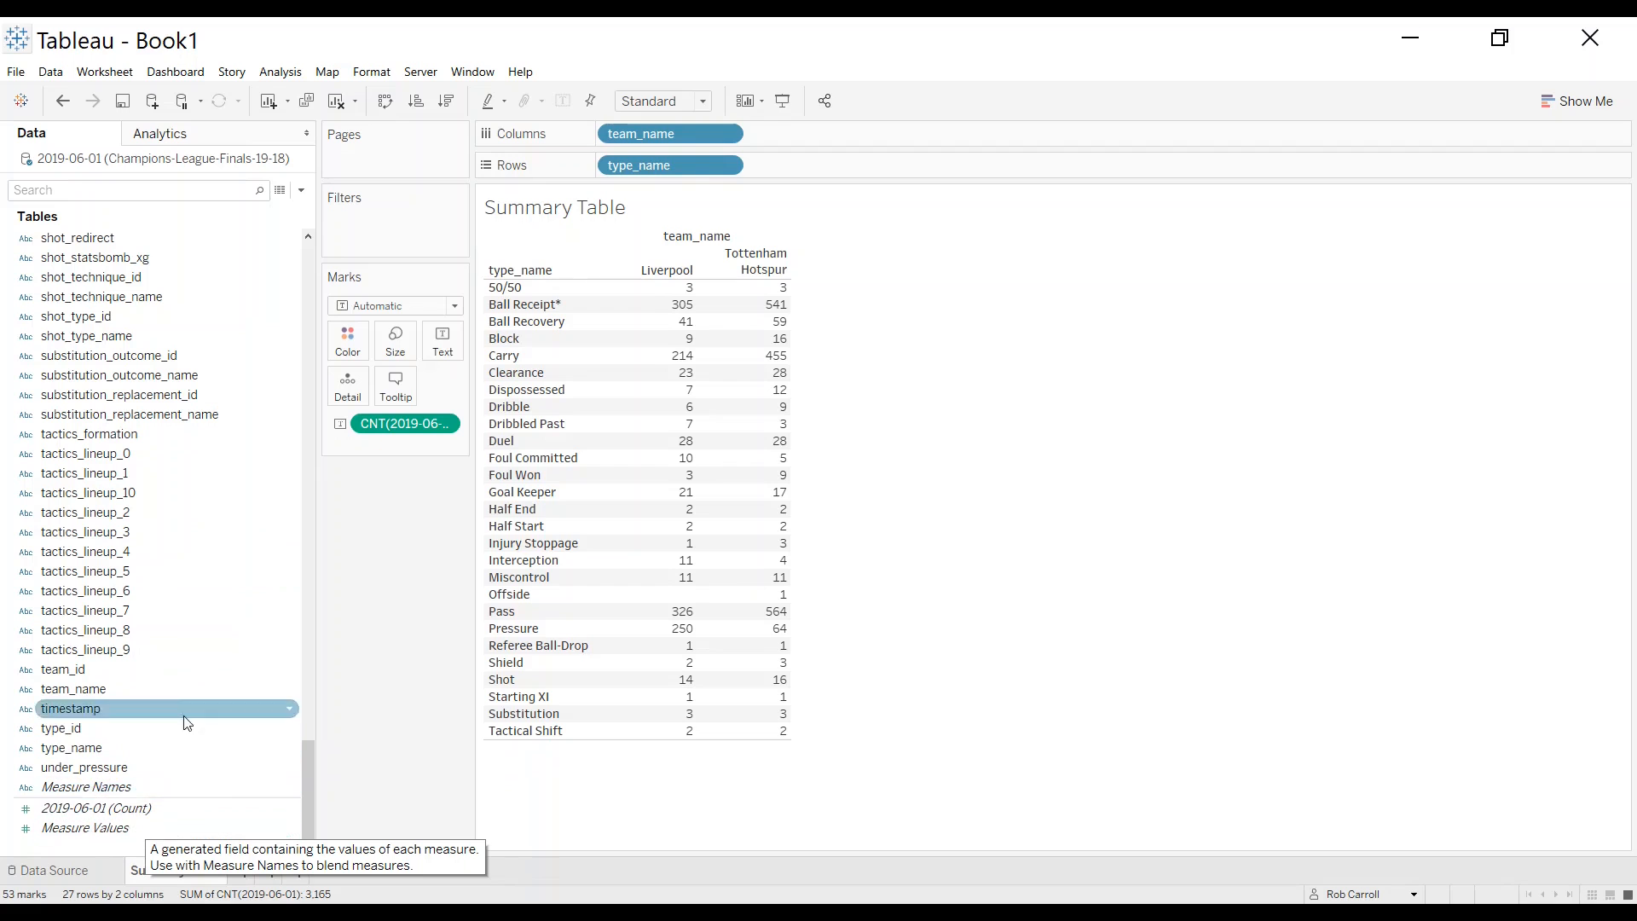
left_click(256, 812)
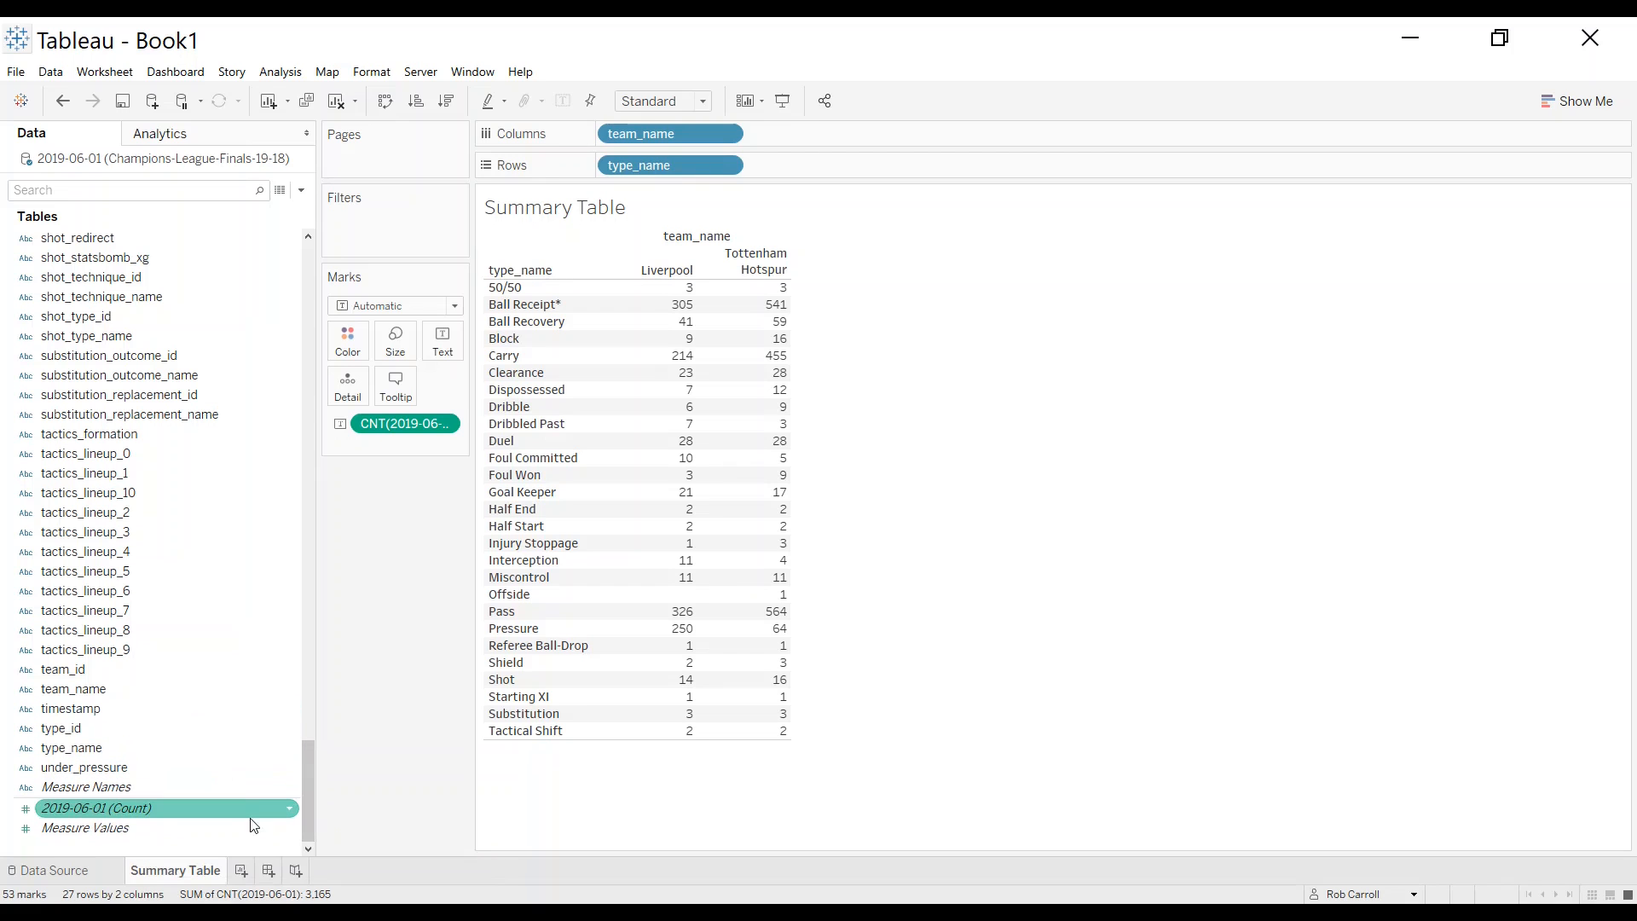
left_click(247, 788)
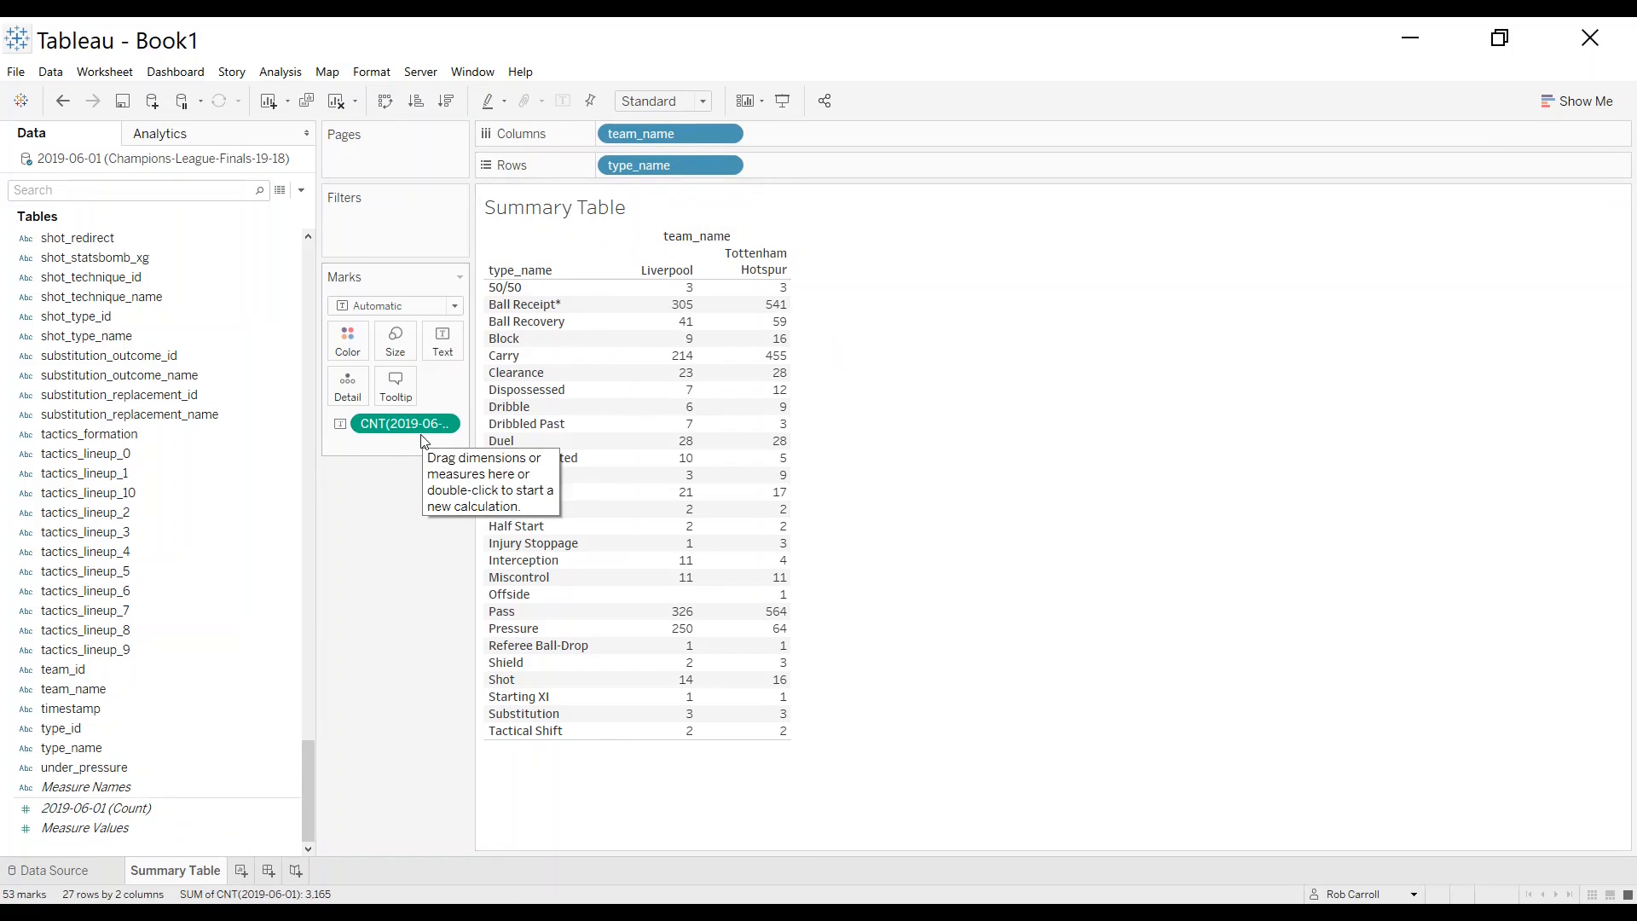
Create a new worksheet listing team_name as the outer row field and player_name nested inside it
left_click(242, 871)
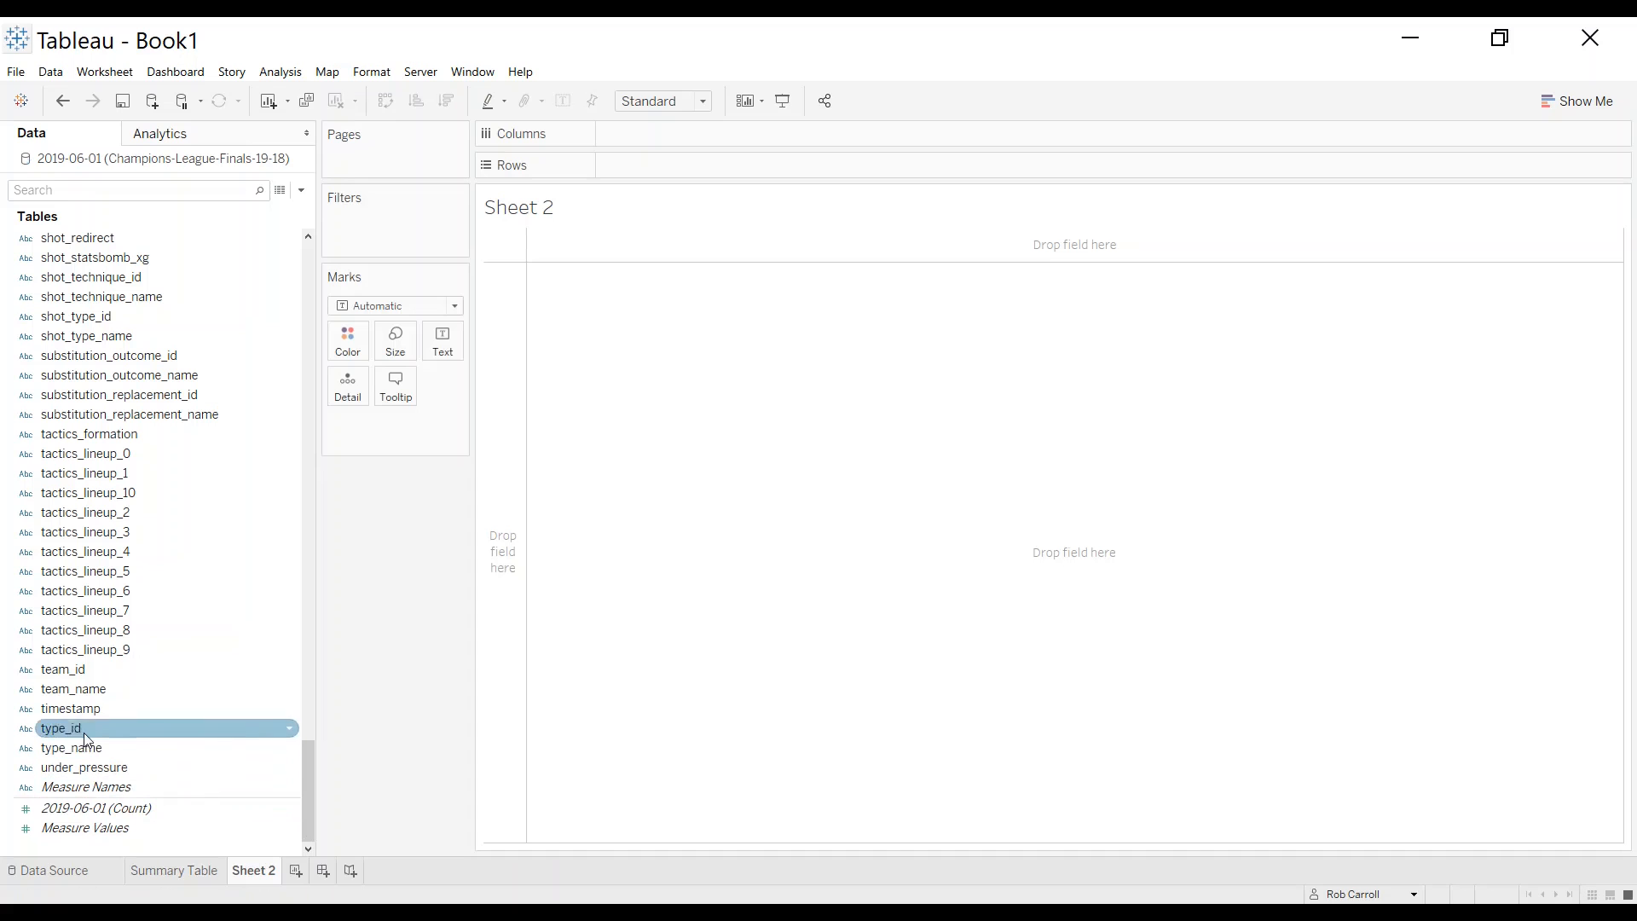
left_click_drag(72, 689, 629, 170)
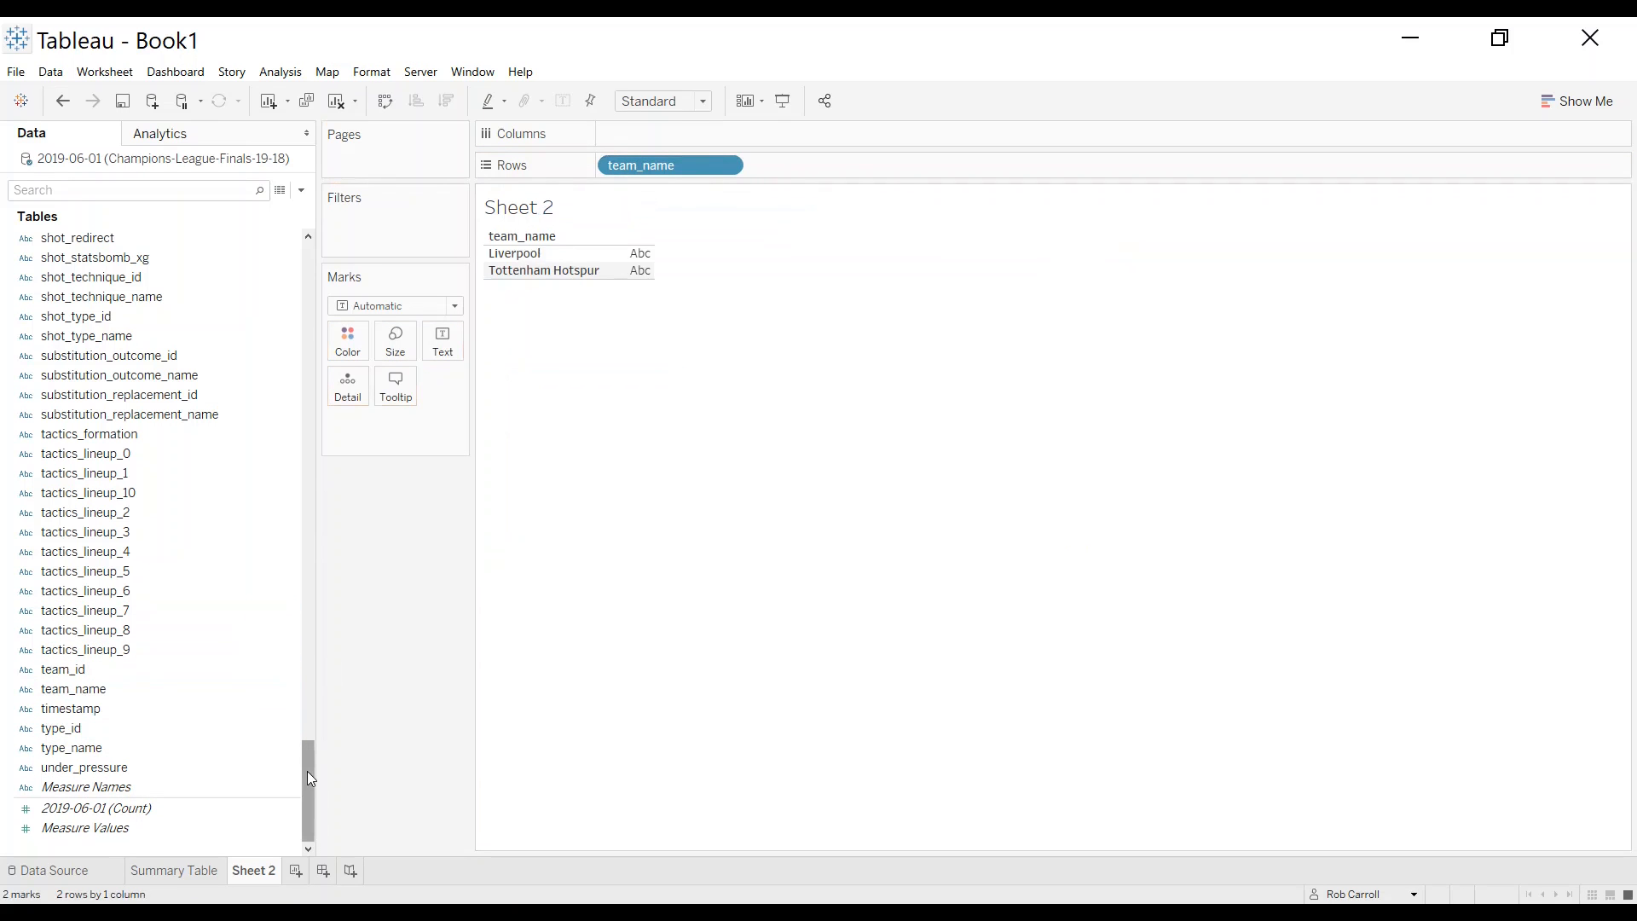
left_click_drag(307, 769, 303, 580)
left_click_drag(148, 471, 817, 163)
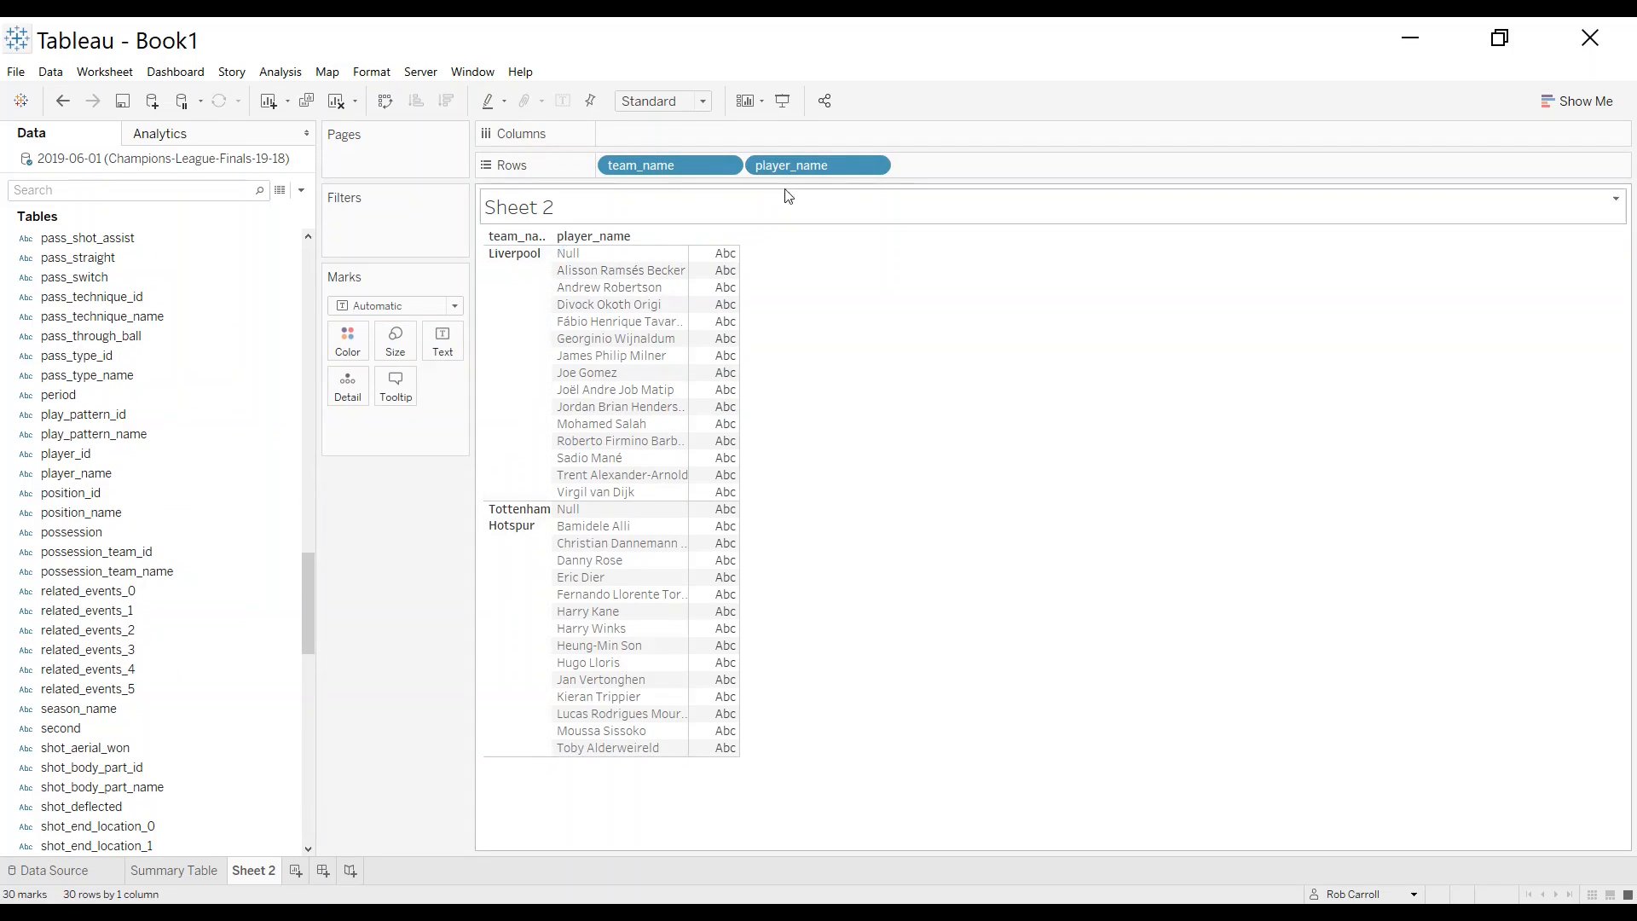
left_click_drag(840, 162, 611, 161)
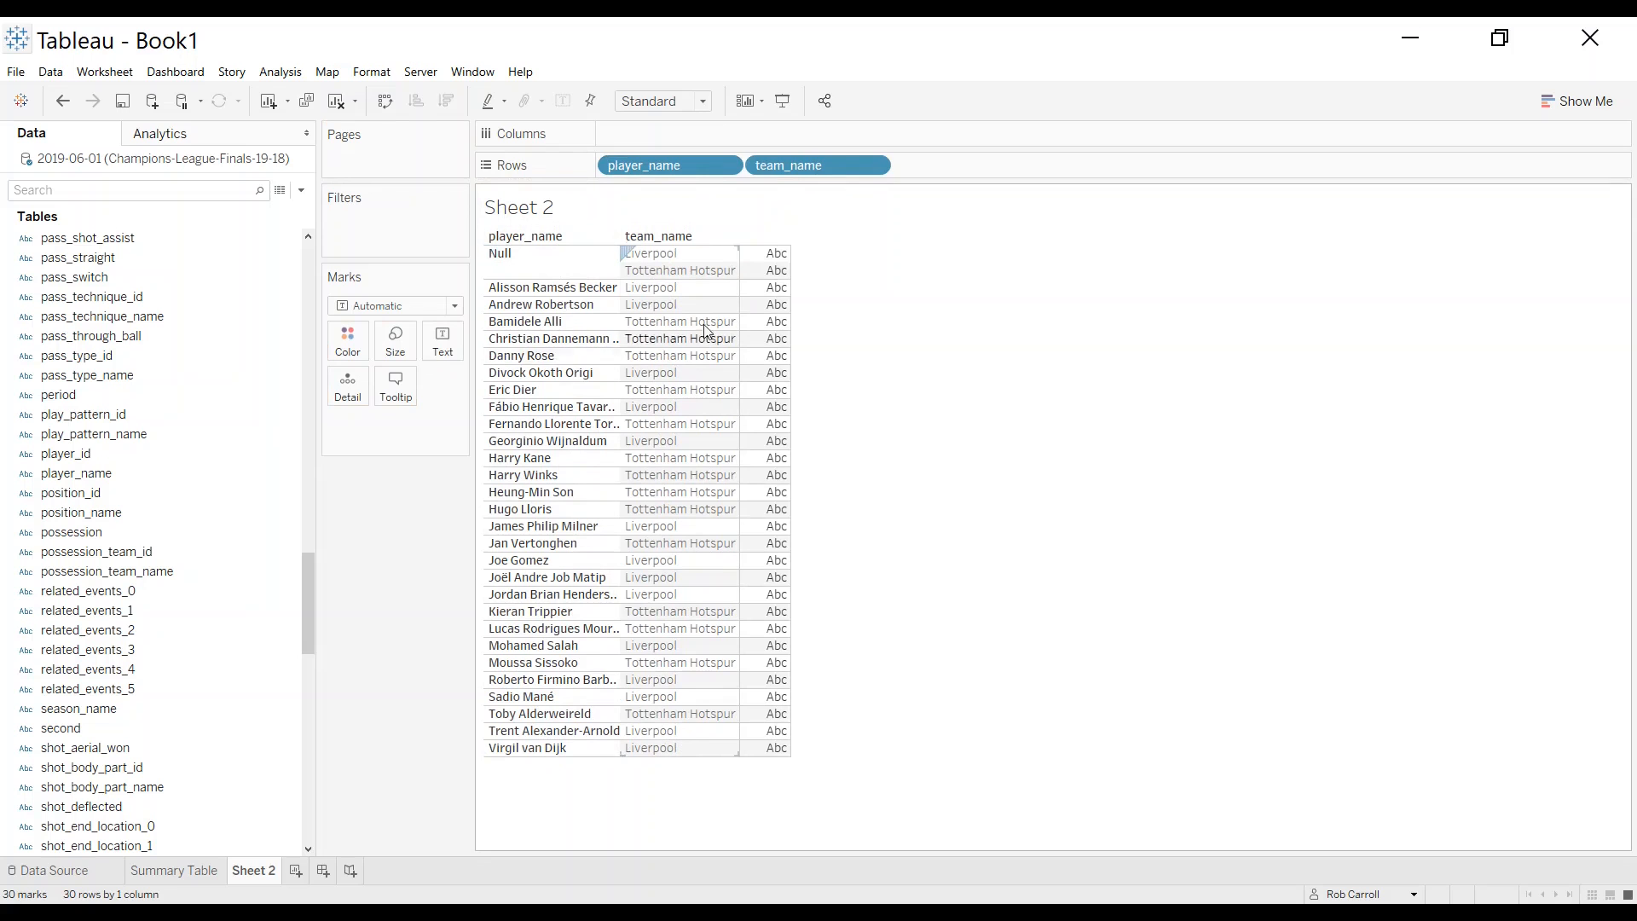
left_click_drag(834, 164, 602, 167)
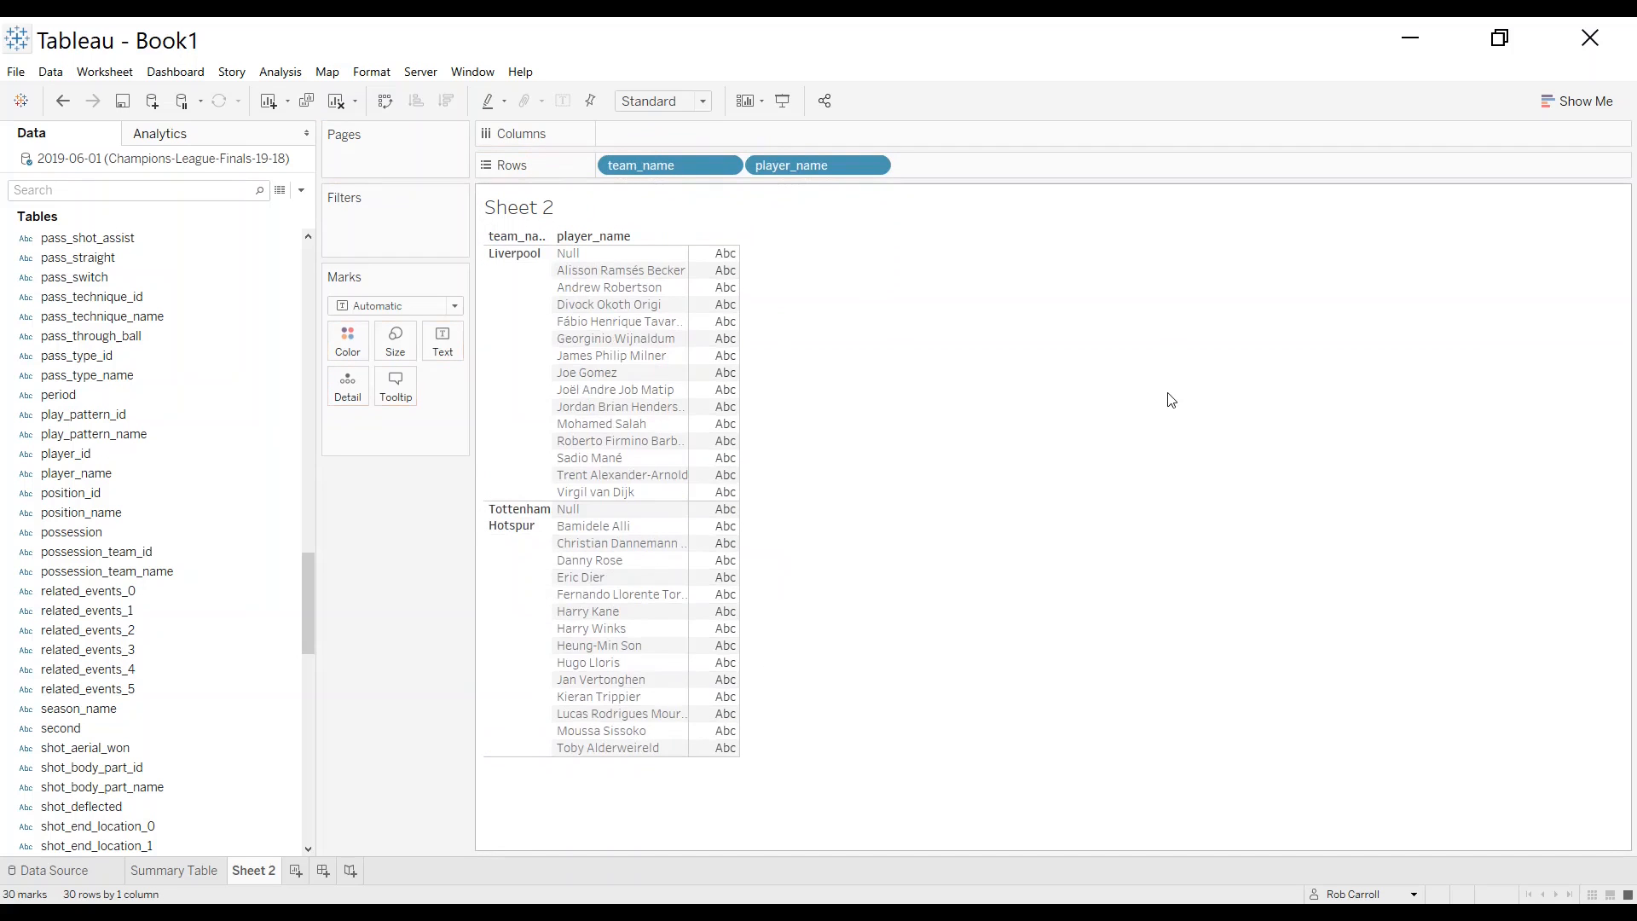
Plot the 2019-06-01 (Count) measure as horizontal bars per player by placing it on the columns
left_click_drag(306, 580, 312, 793)
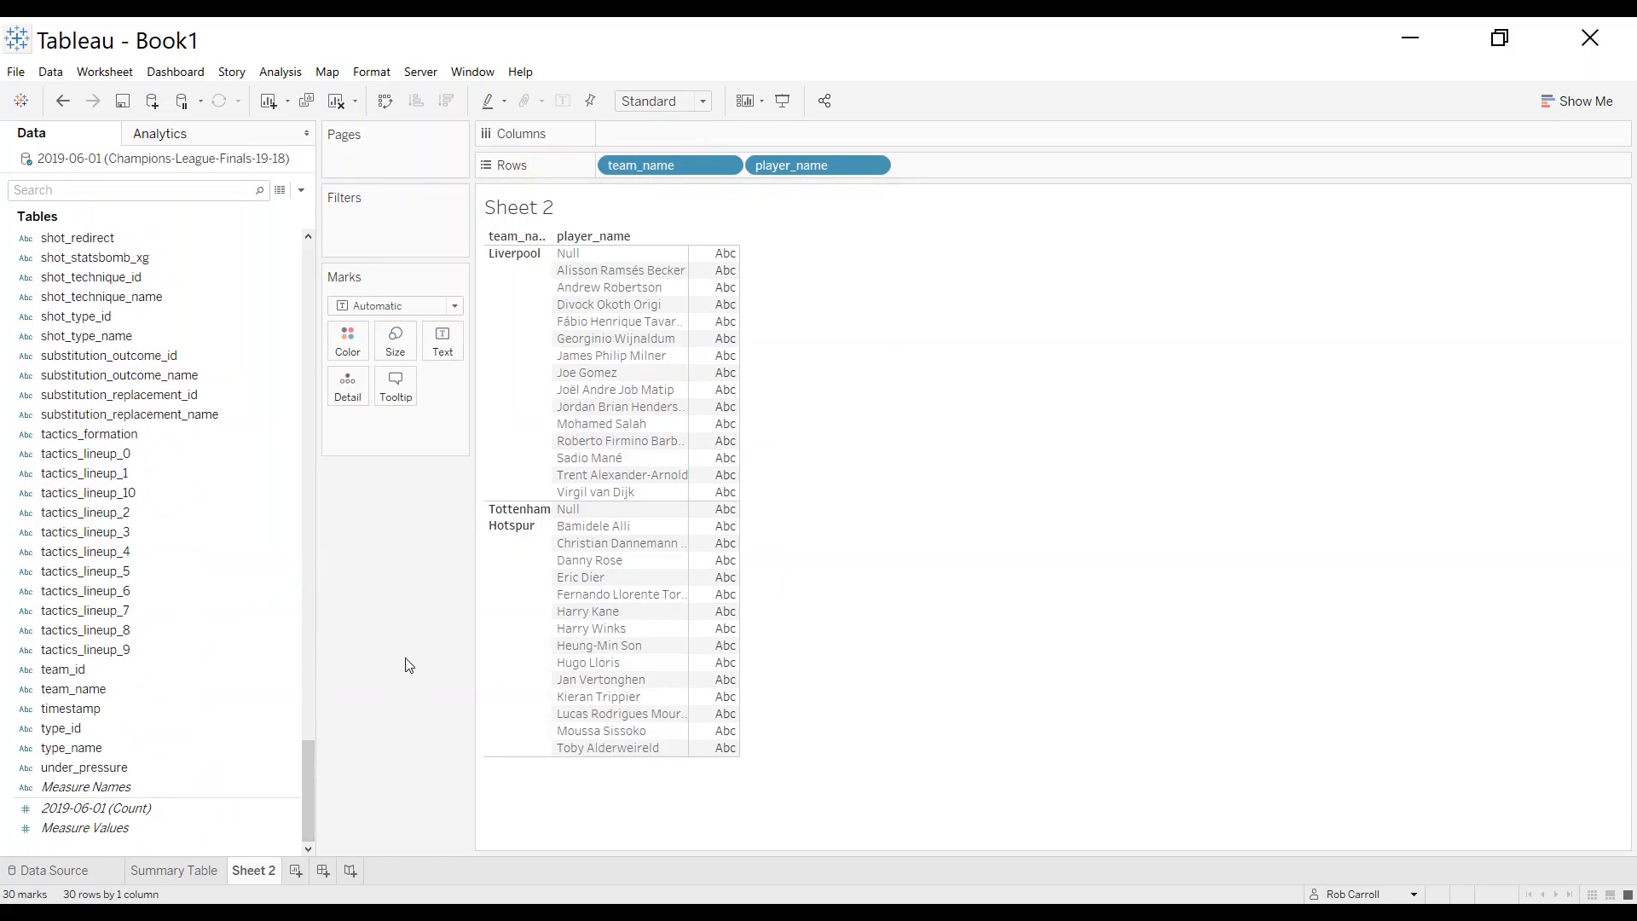
left_click_drag(136, 808, 722, 417)
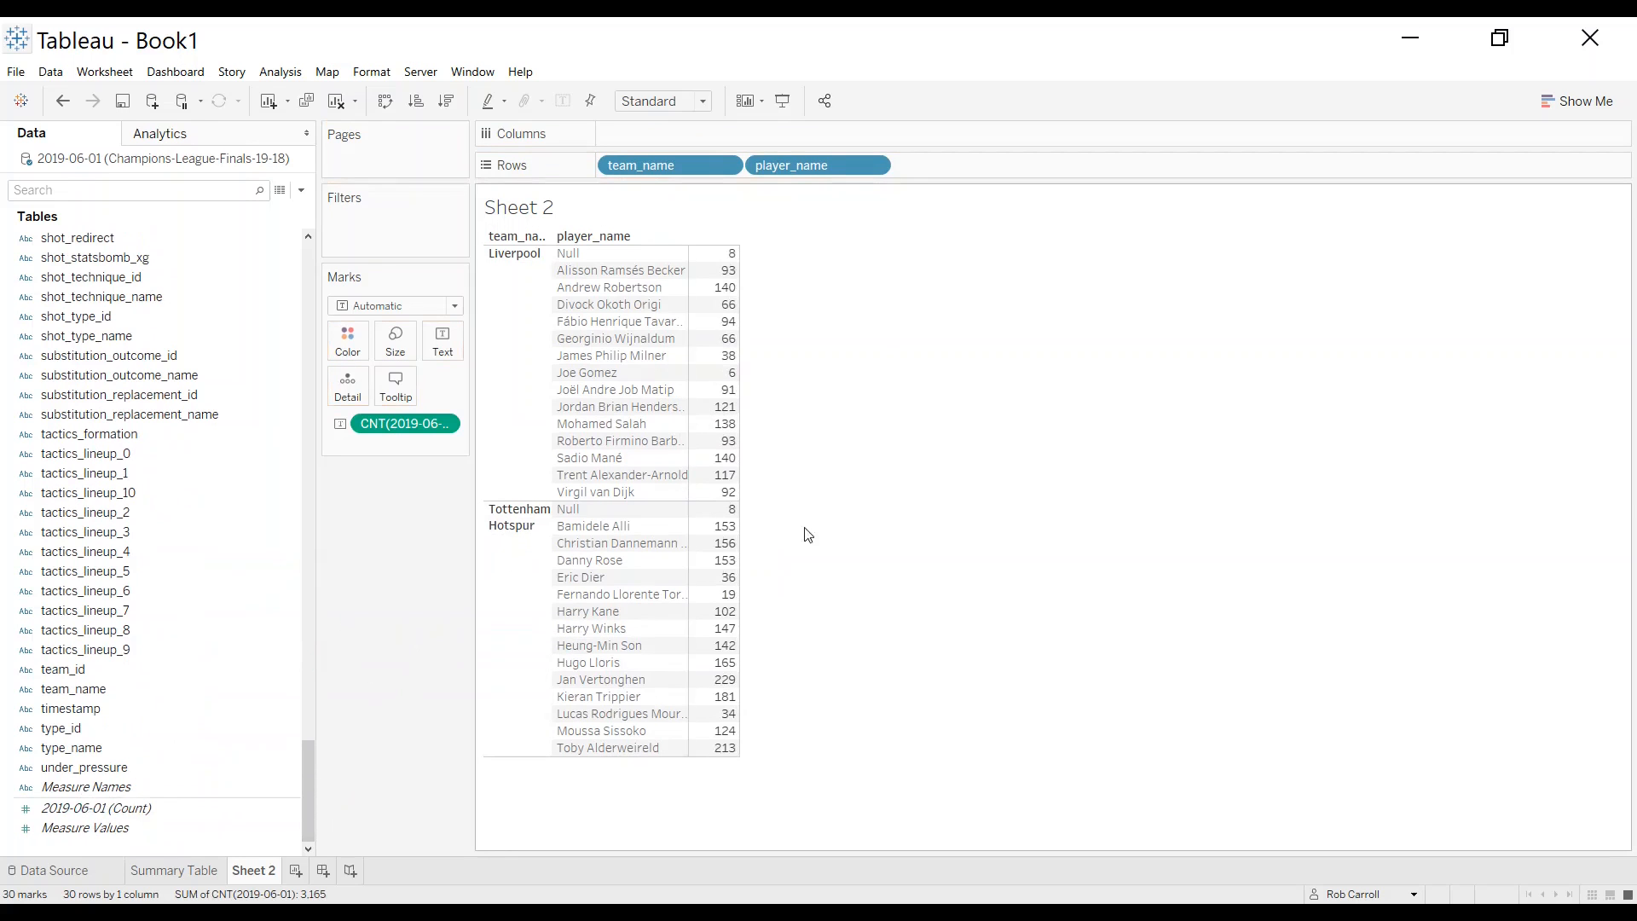
left_click_drag(389, 427, 660, 134)
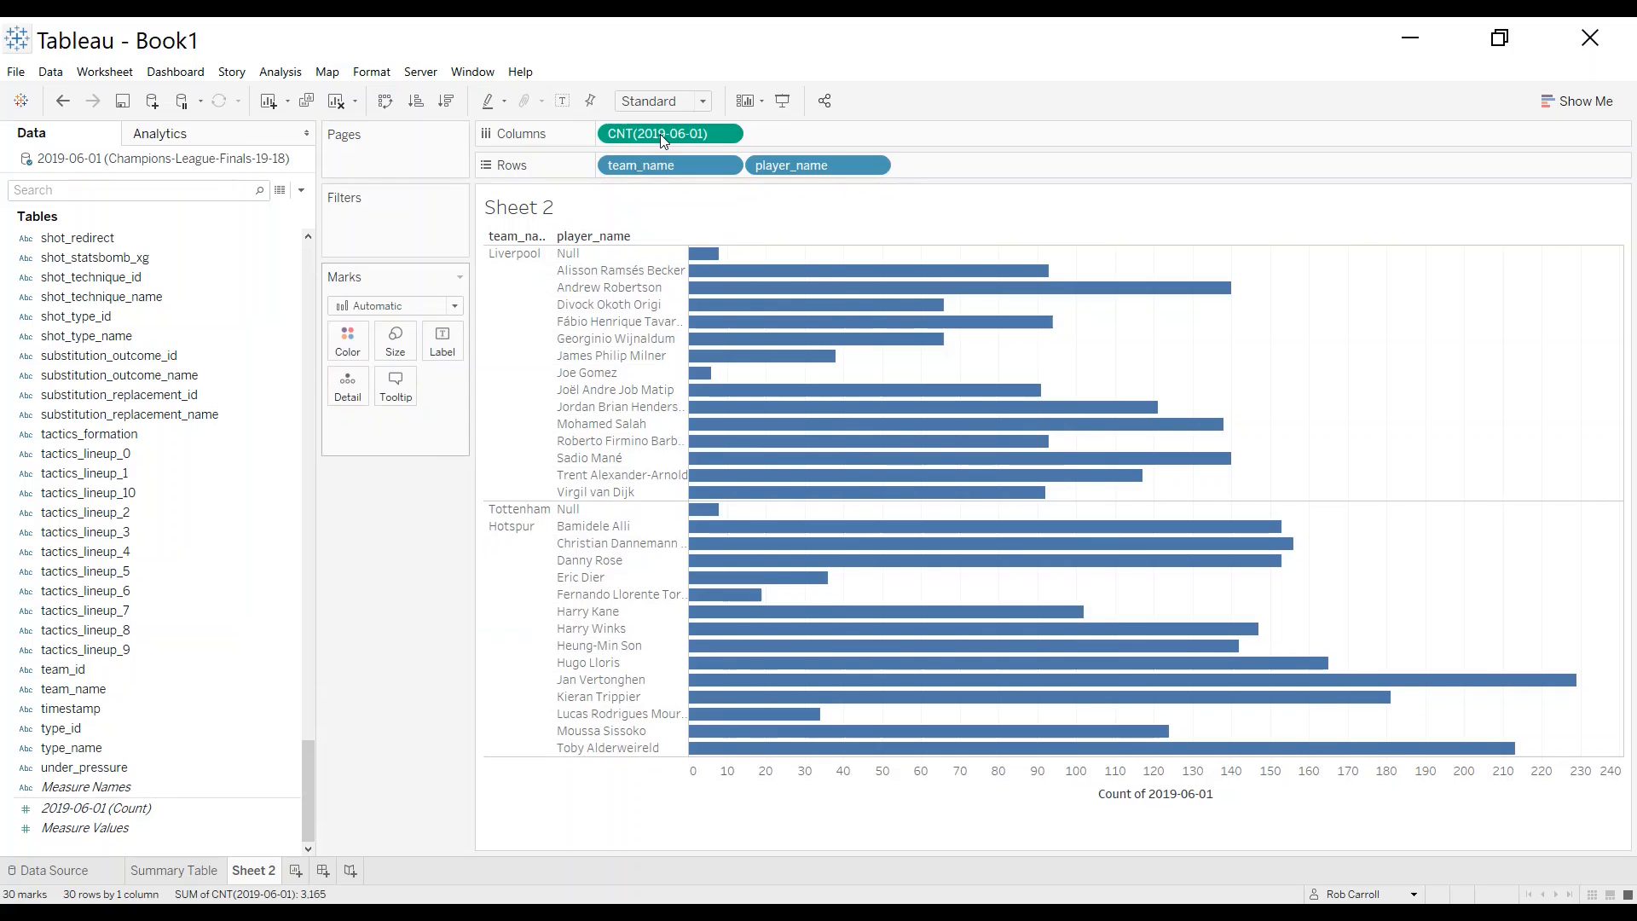
mouse_move(798, 299)
mouse_move(725, 274)
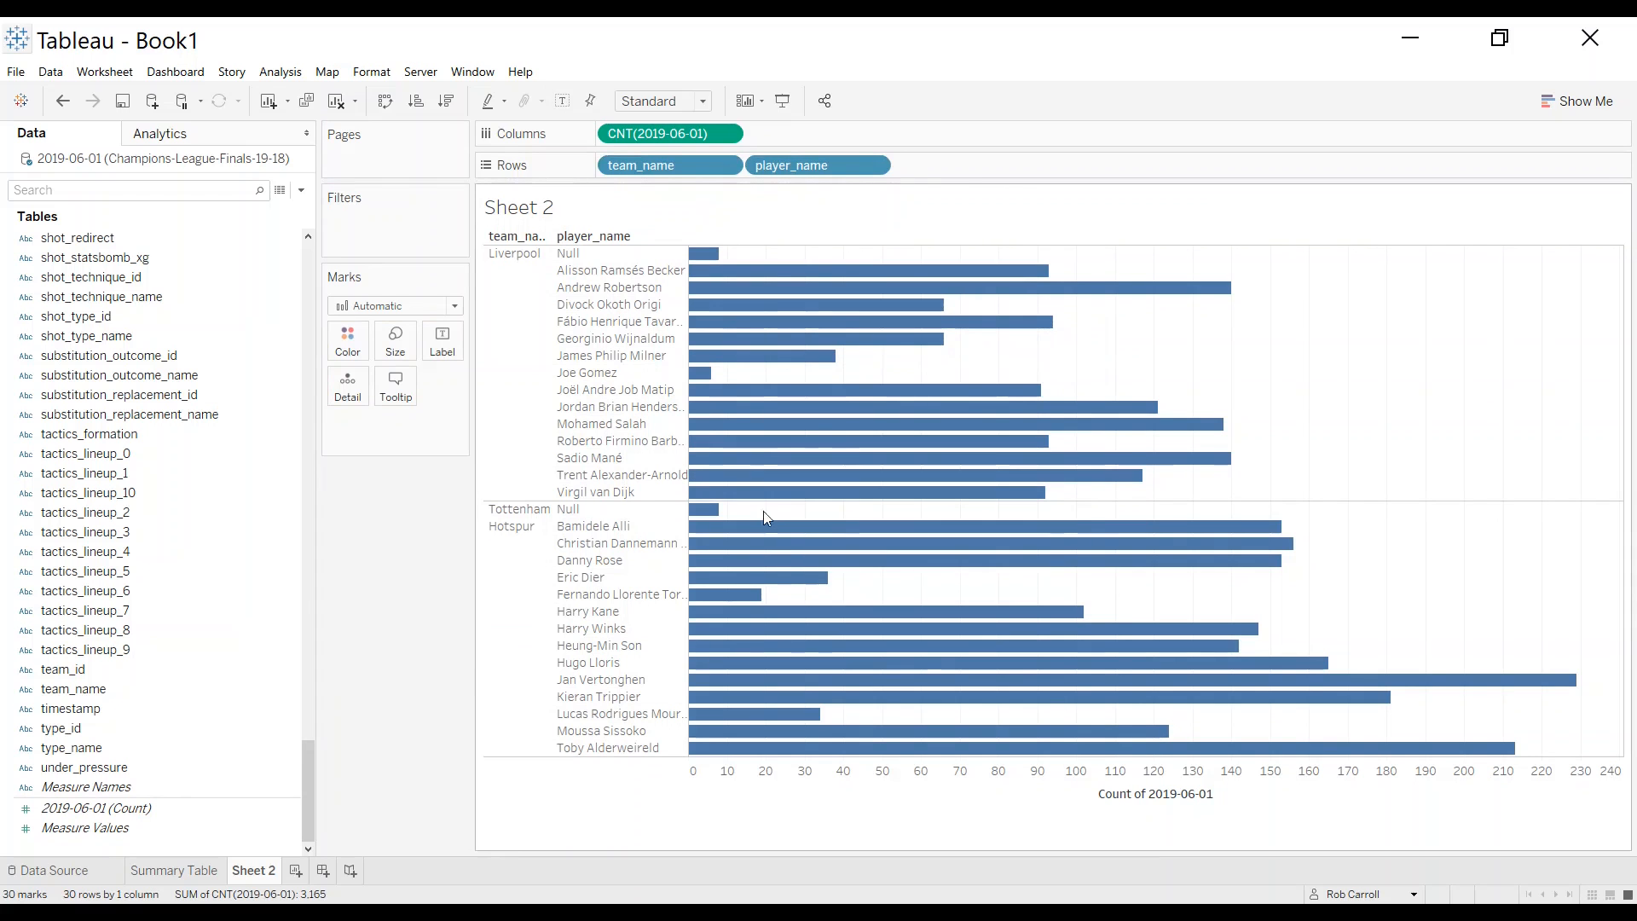
mouse_move(726, 567)
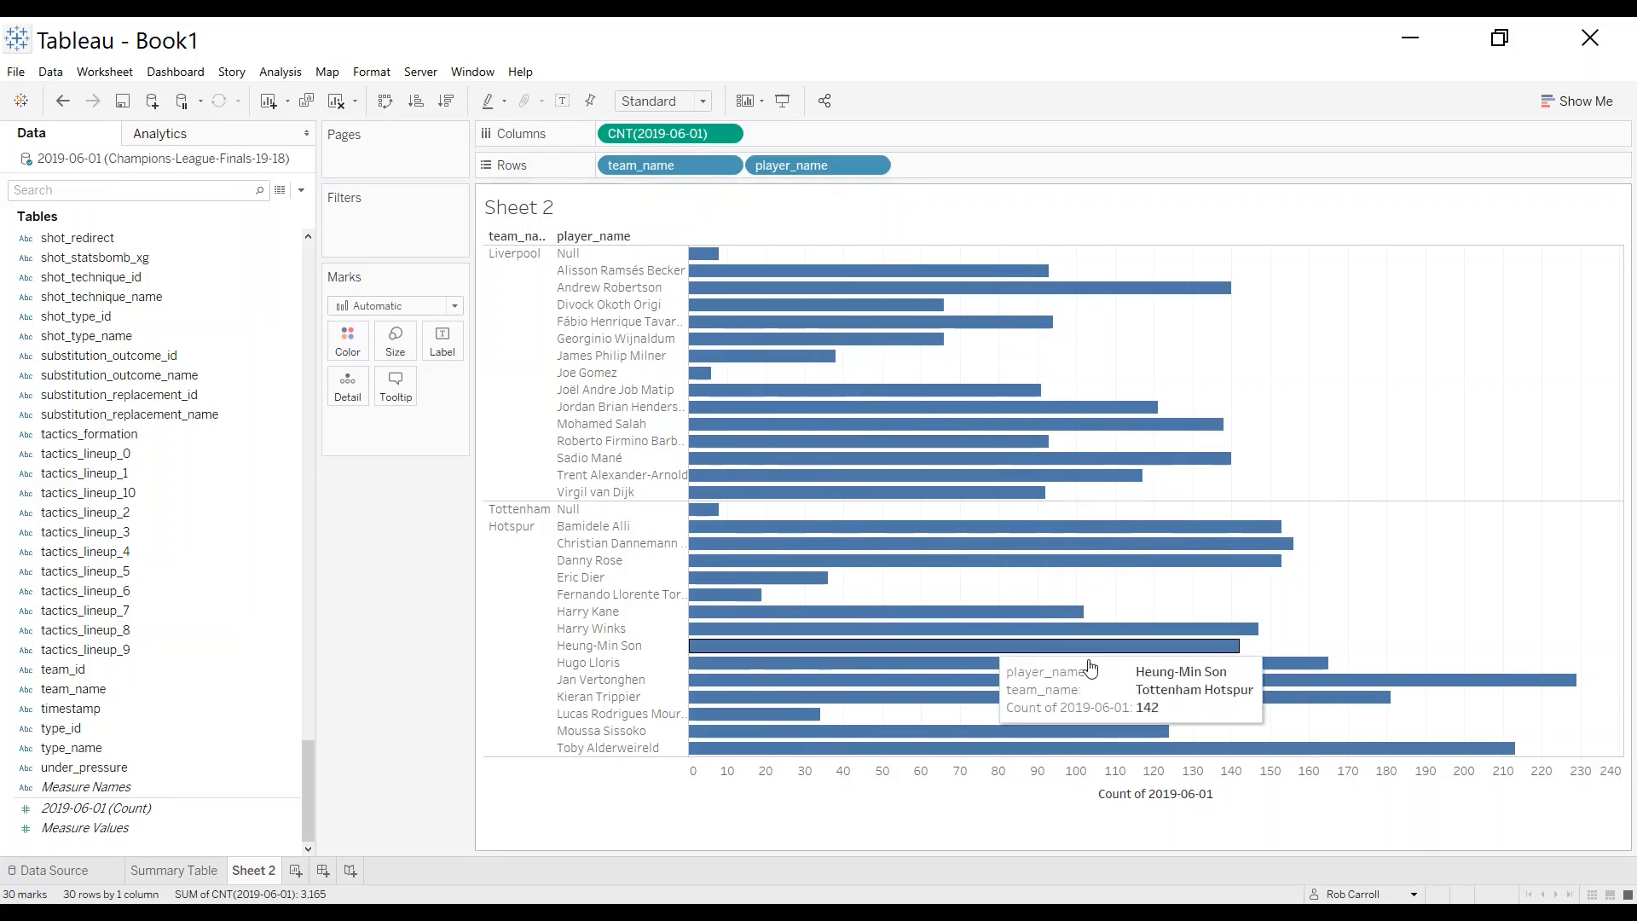
mouse_move(1547, 689)
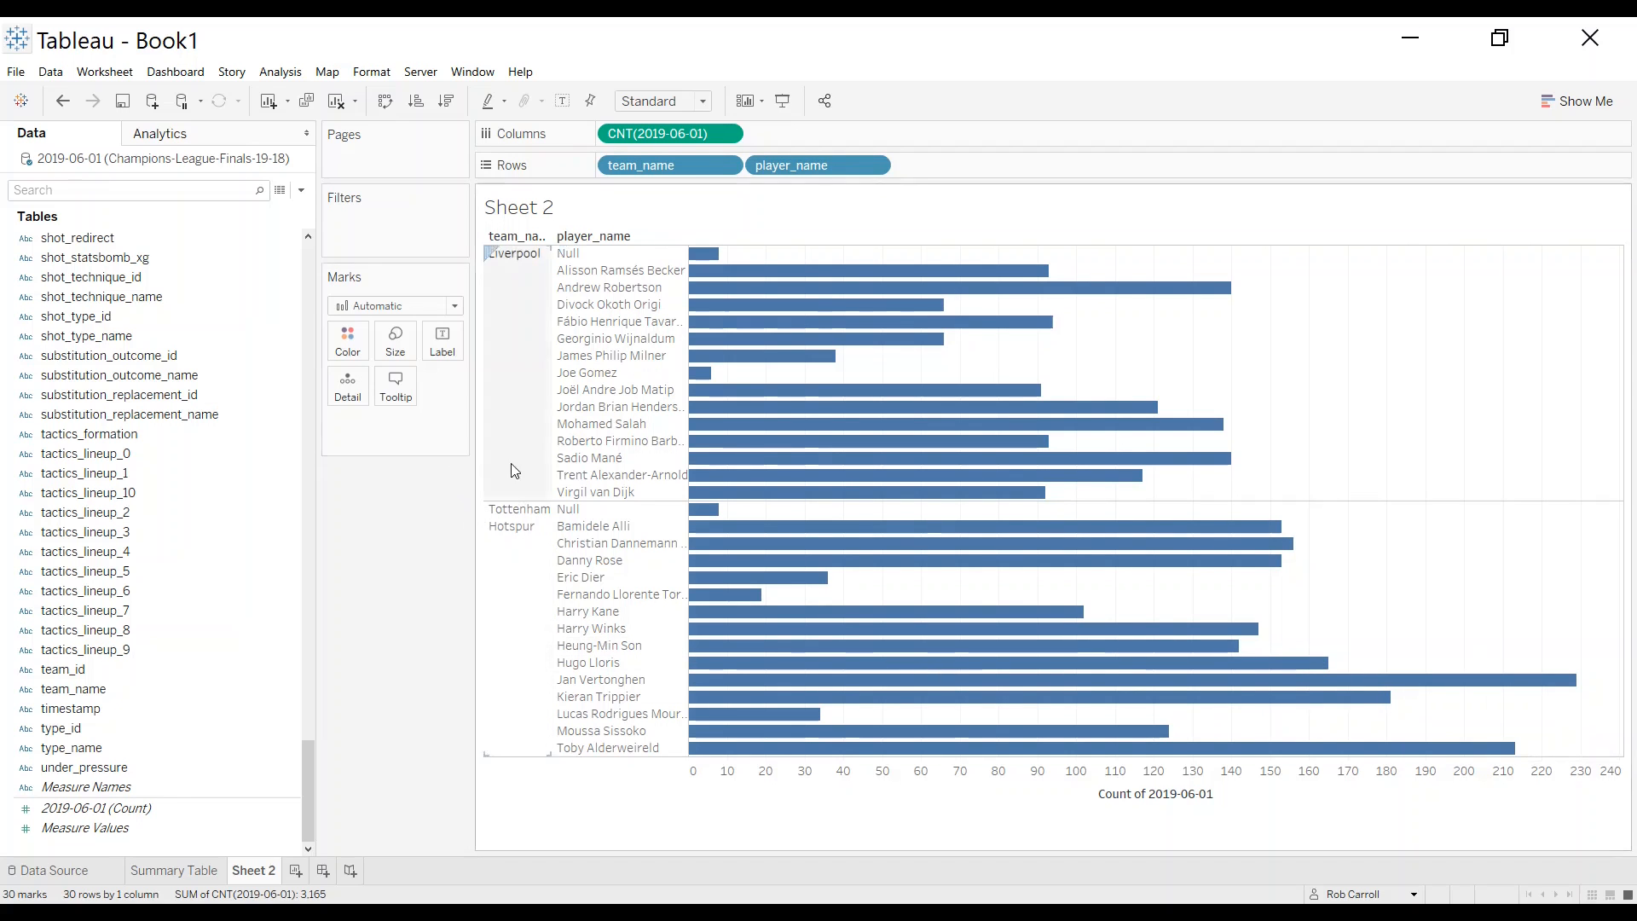
Color the bars by team_name, with Liverpool red and Tottenham Hotspur dark grey from the Seattle Grays palette
left_click_drag(72, 689, 351, 351)
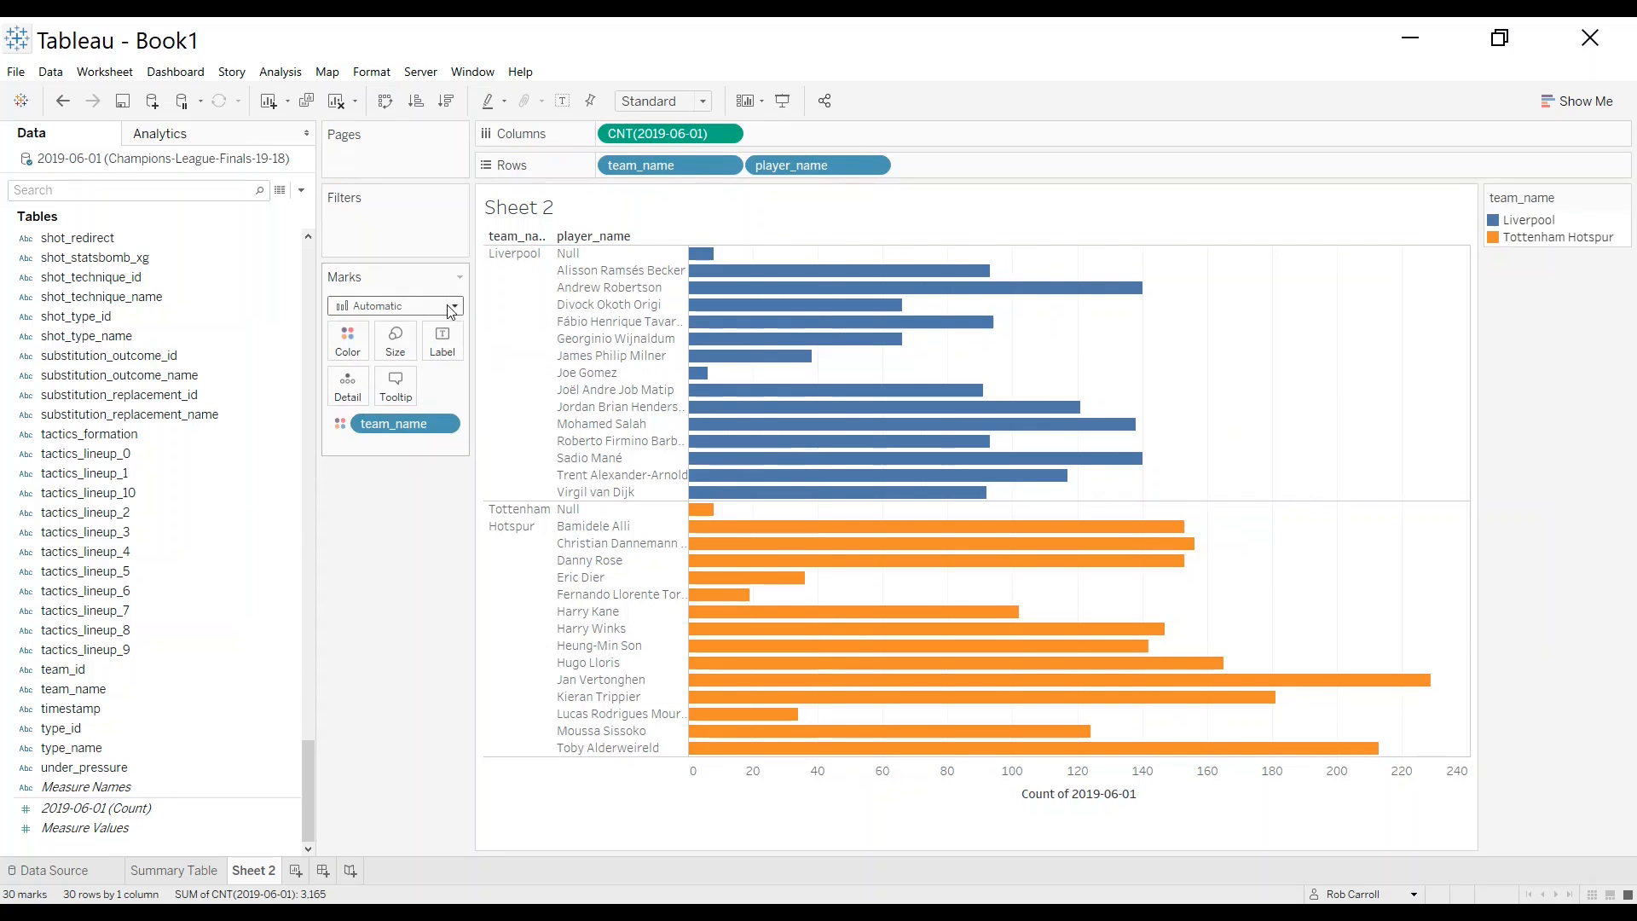
left_click(355, 350)
left_click(418, 403)
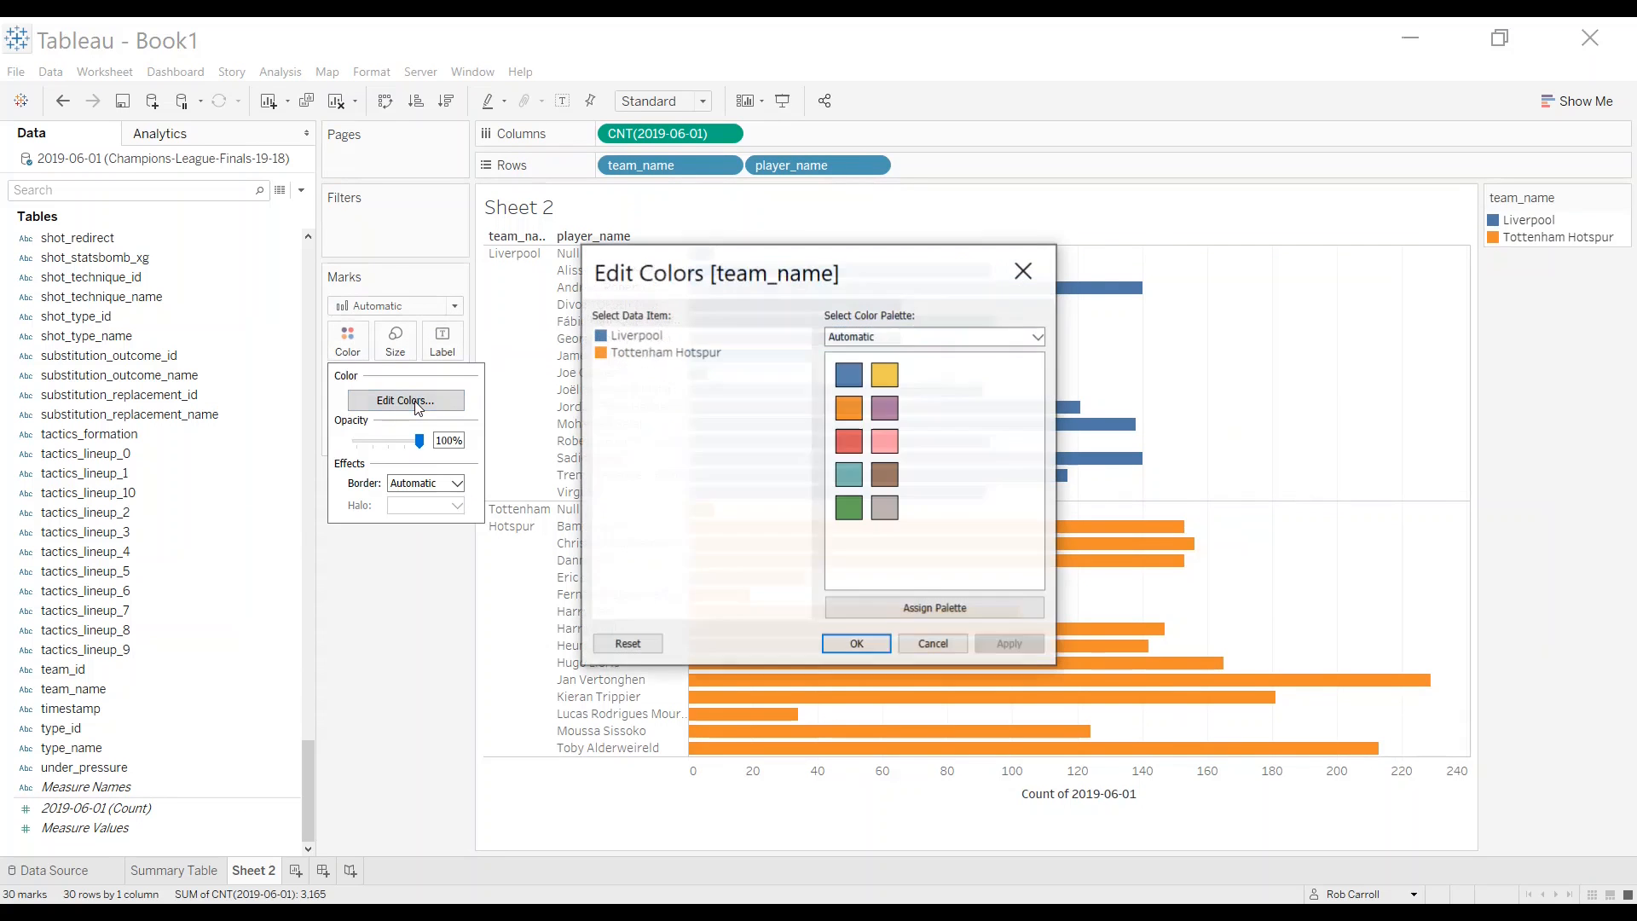
left_click(848, 441)
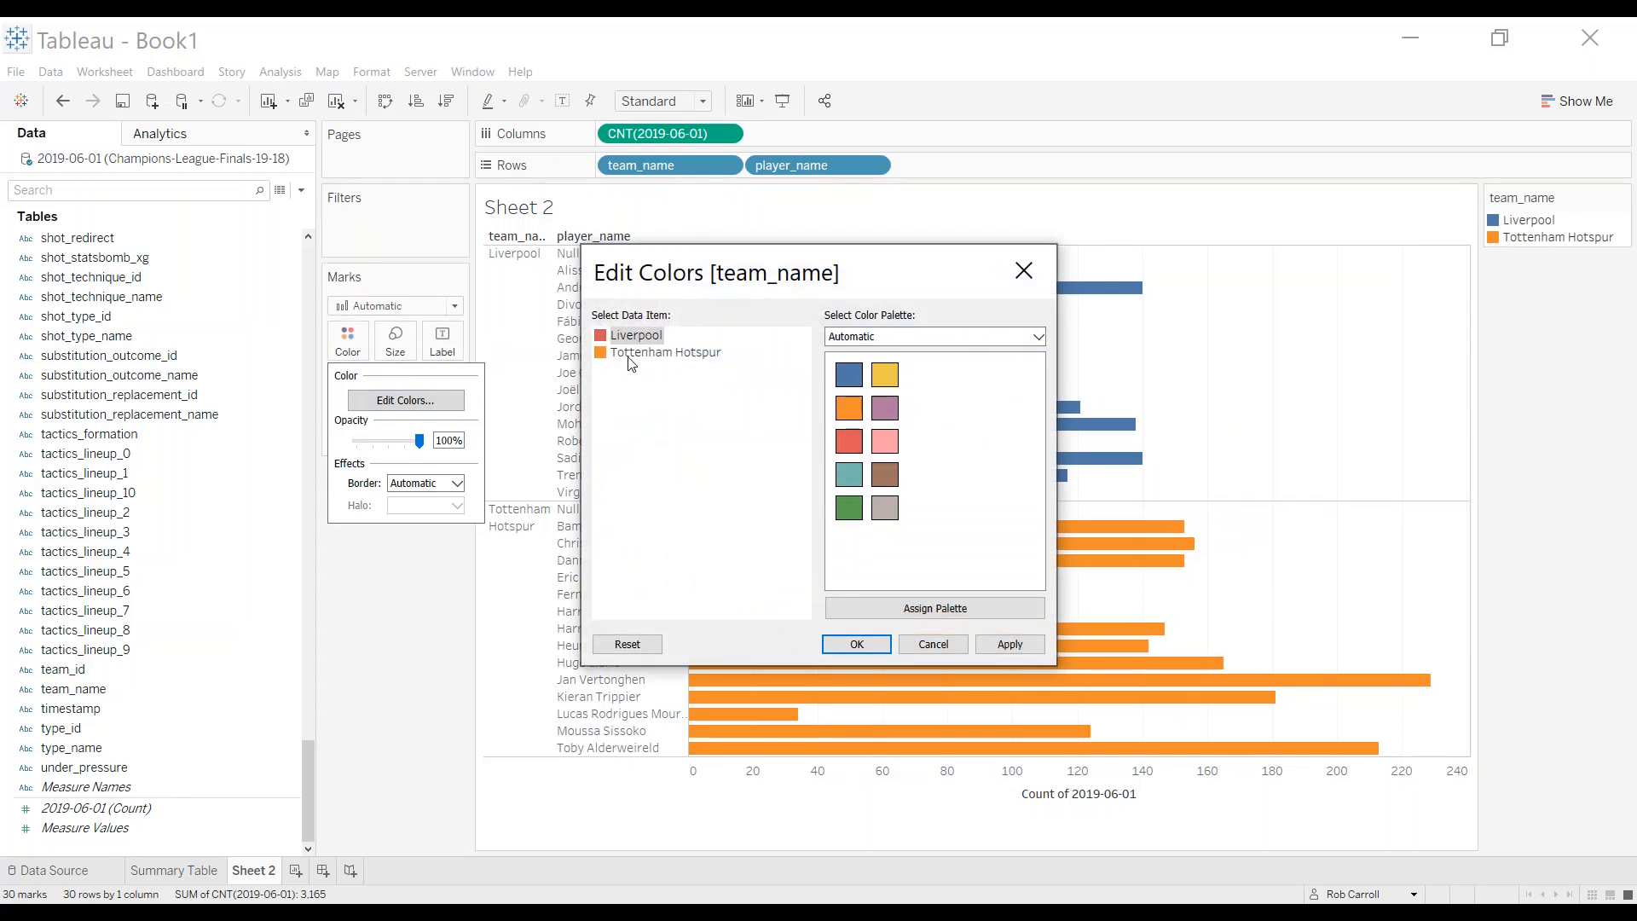
left_click(632, 358)
left_click(1023, 336)
left_click(897, 418)
left_click(857, 448)
left_click(1010, 644)
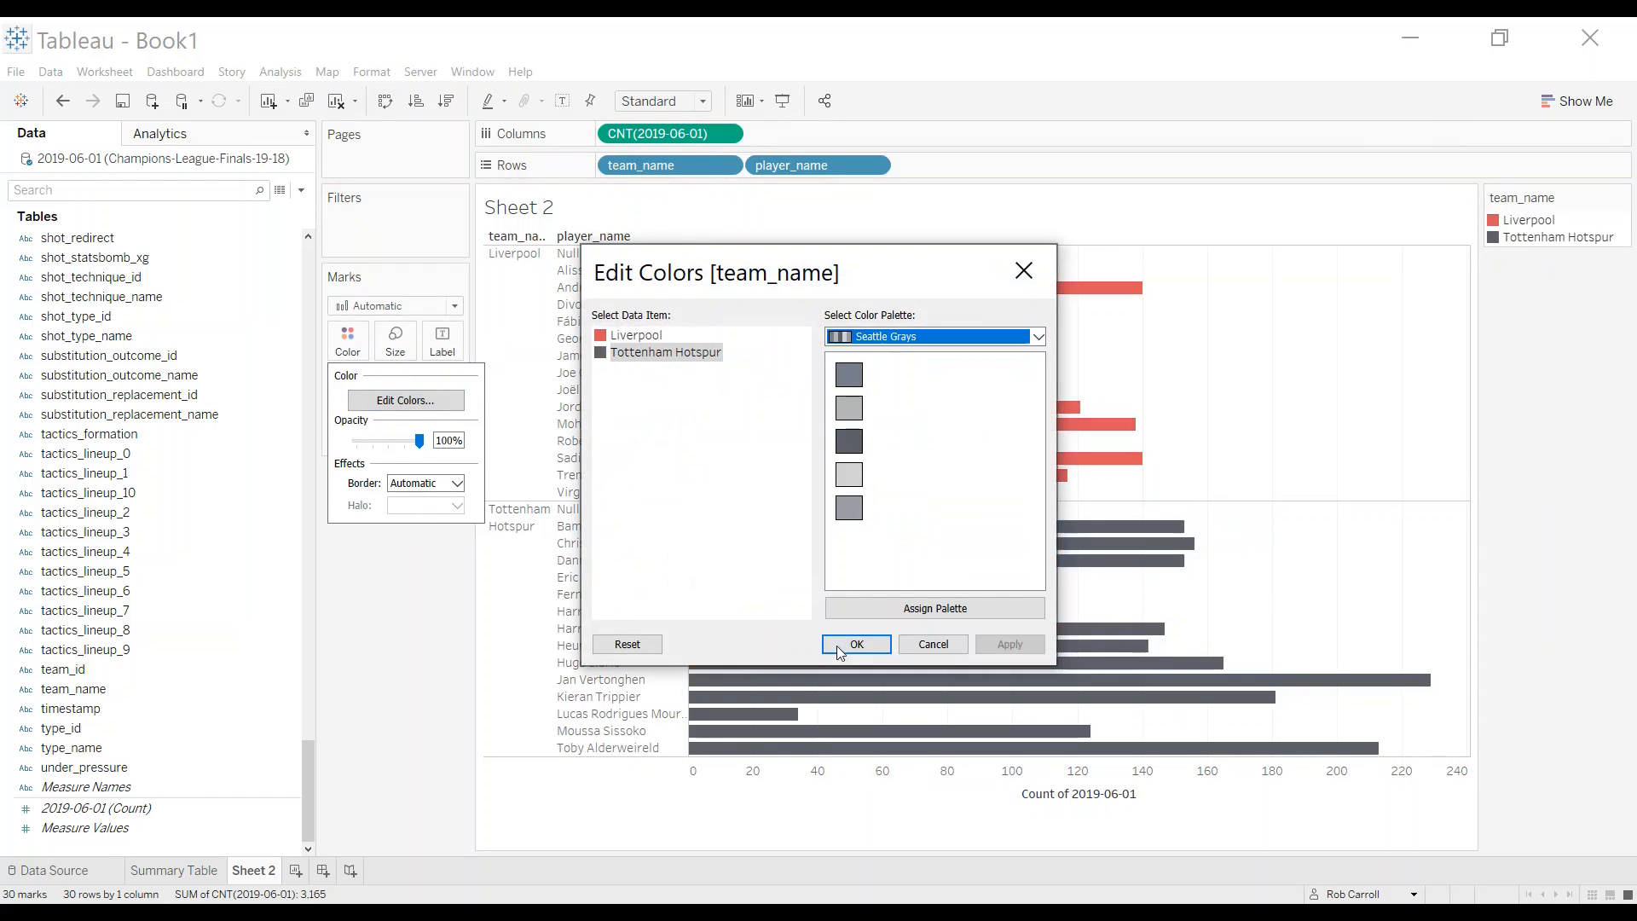
Apply the team colors and label each player bar with the 2019-06-01 (Count) measure
left_click(857, 644)
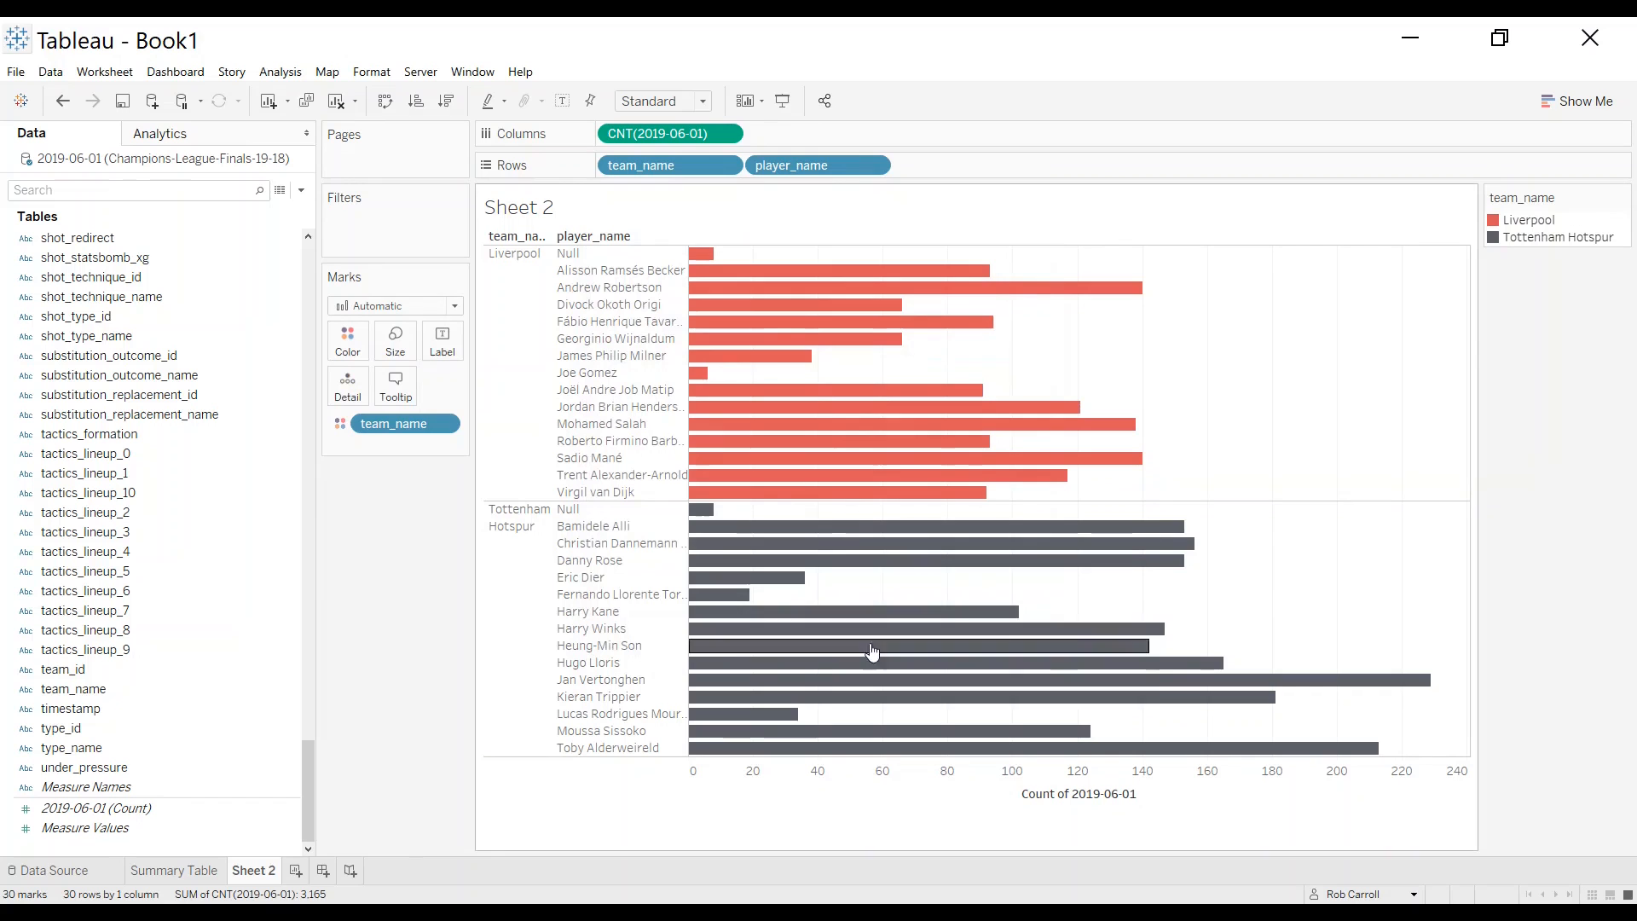
mouse_move(857, 531)
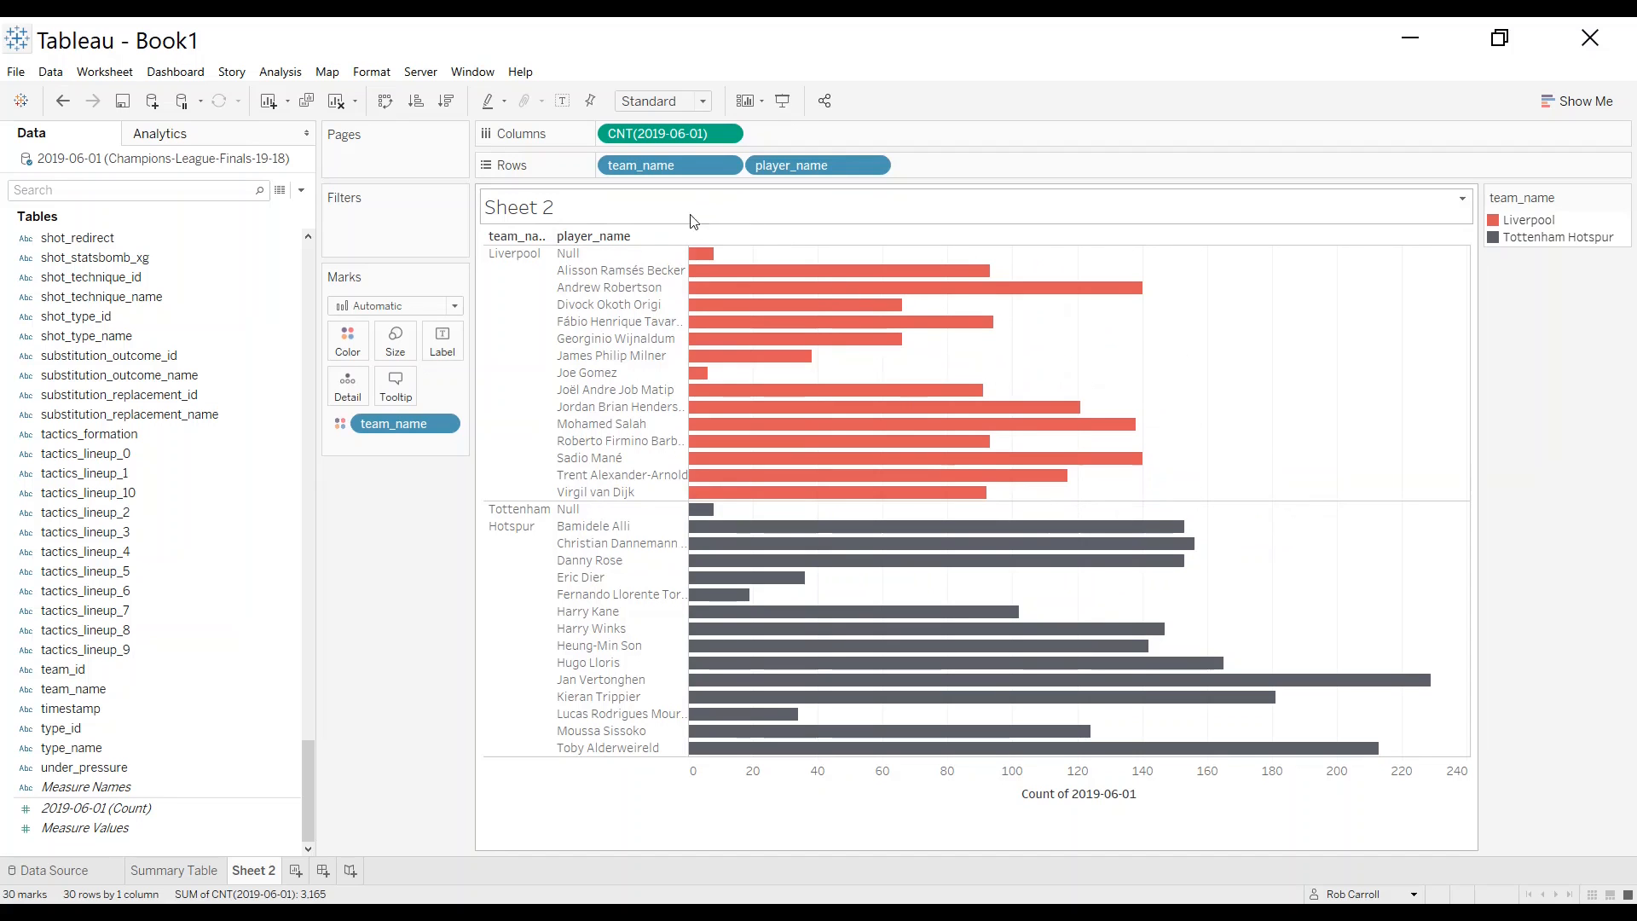
left_click(144, 809)
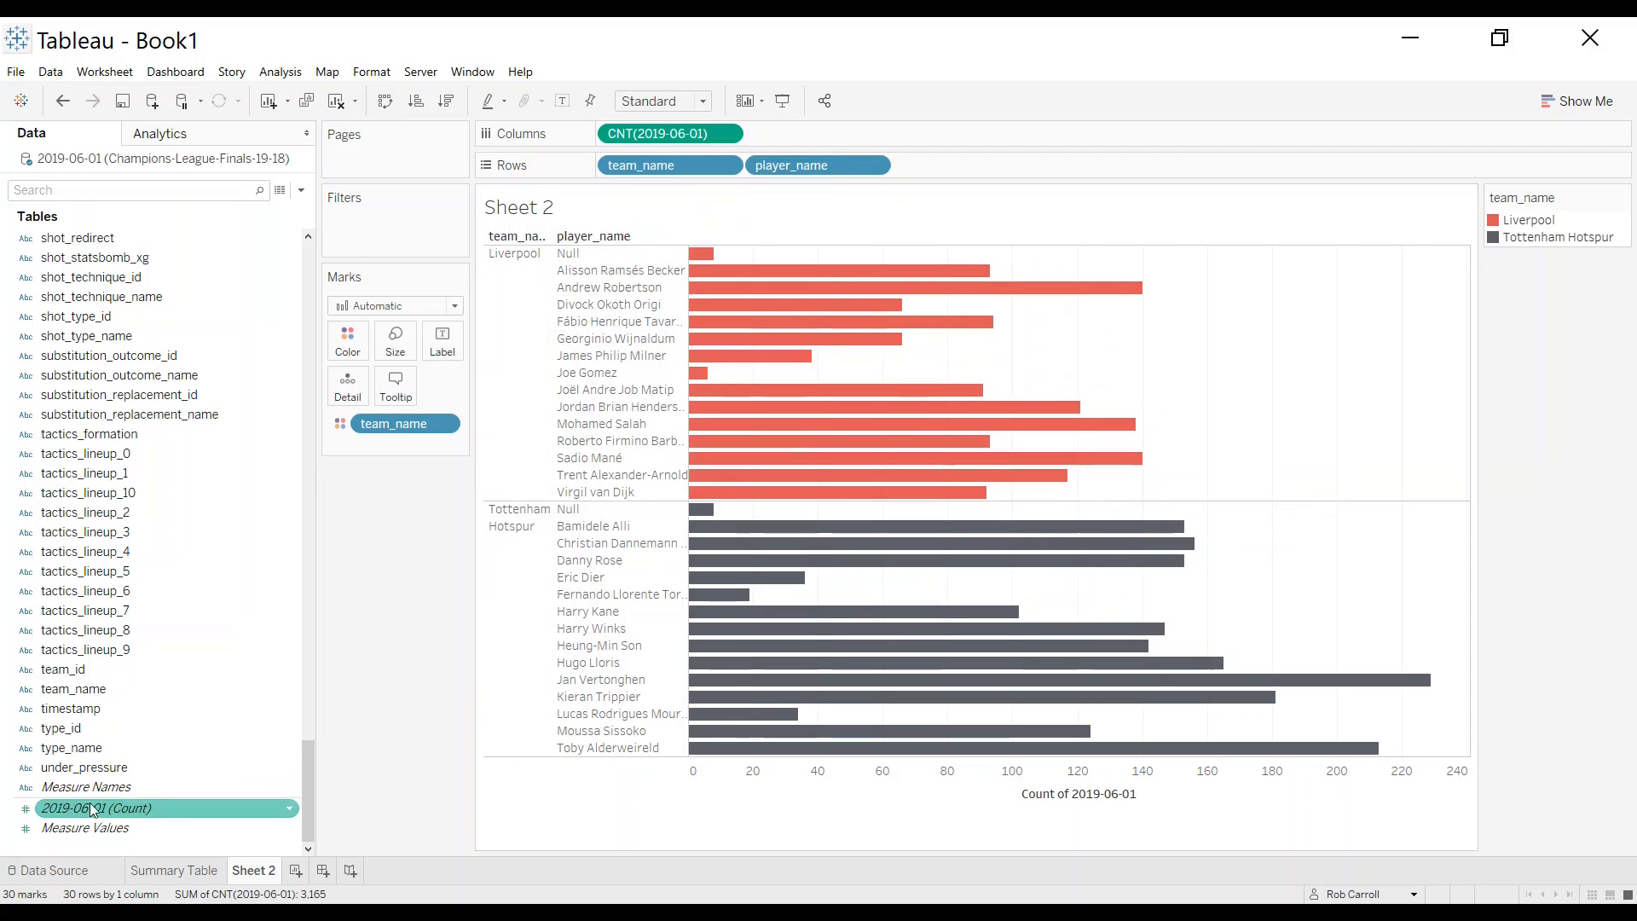
left_click_drag(90, 811, 447, 344)
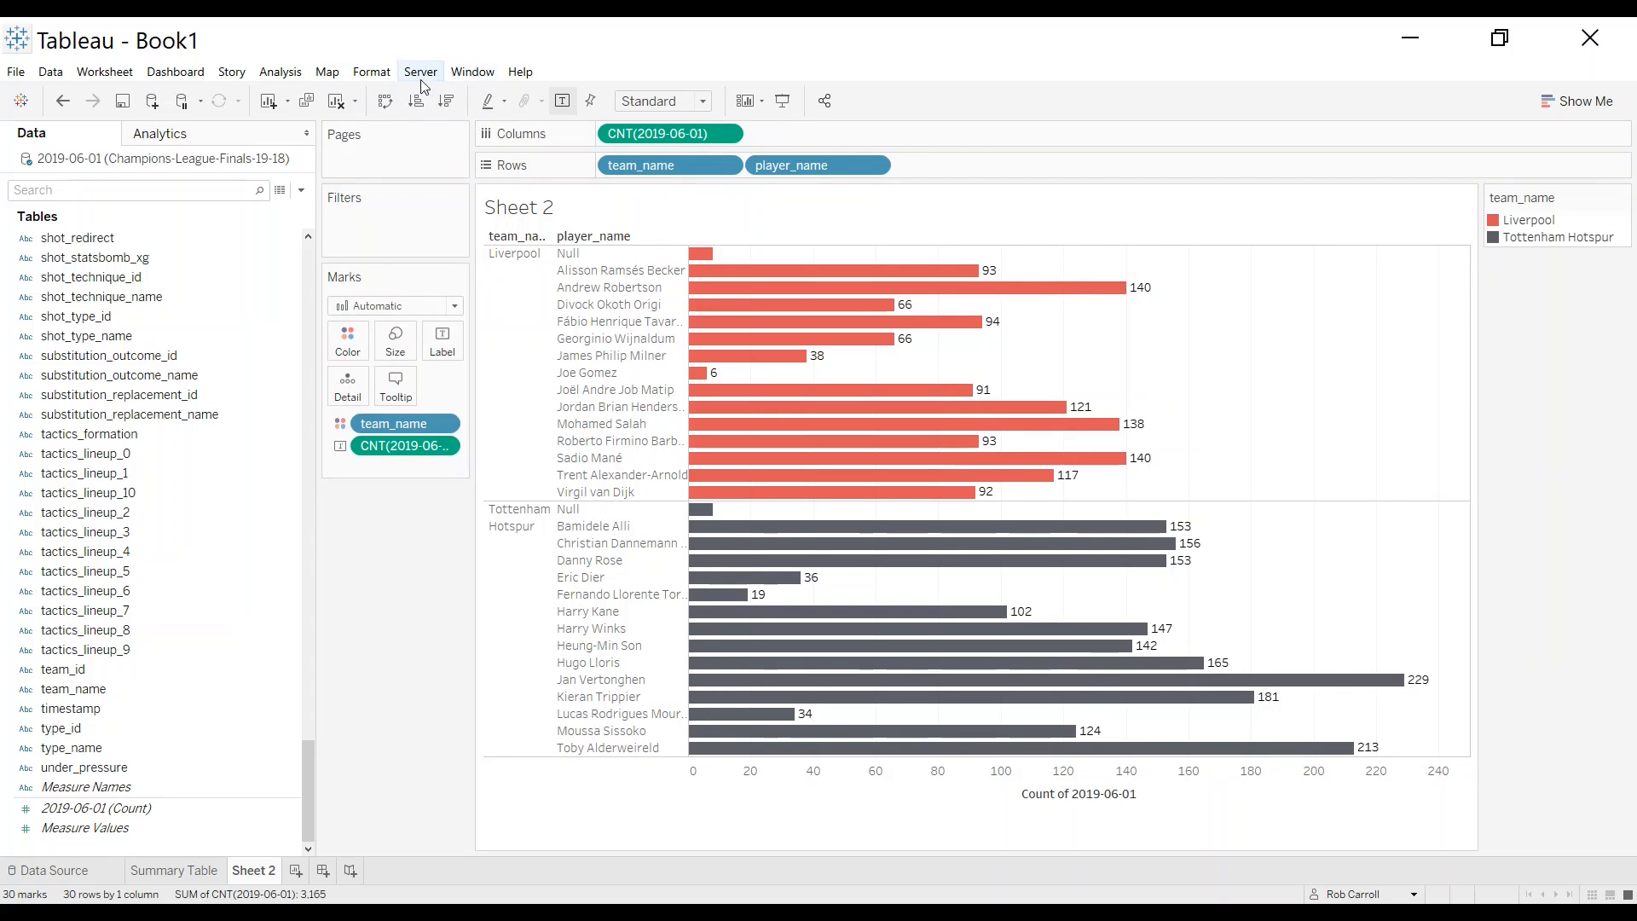
Sort the players in descending order by event count within each team and rename the sheet Player Events
left_click(446, 102)
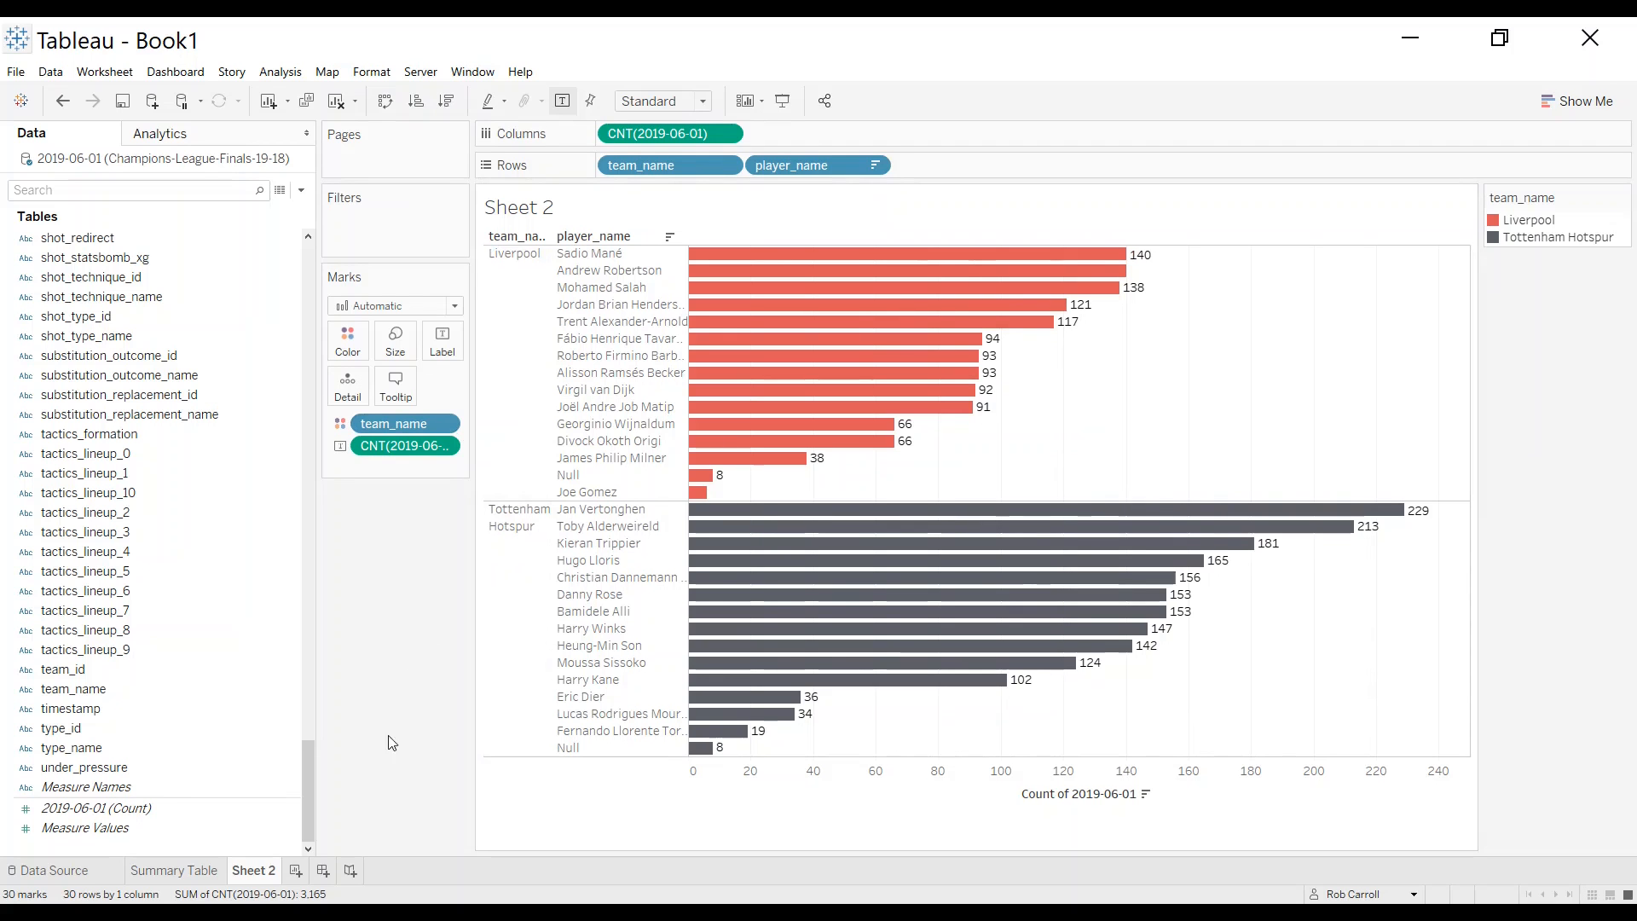
double_click(262, 877)
type("Player")
key("Return")
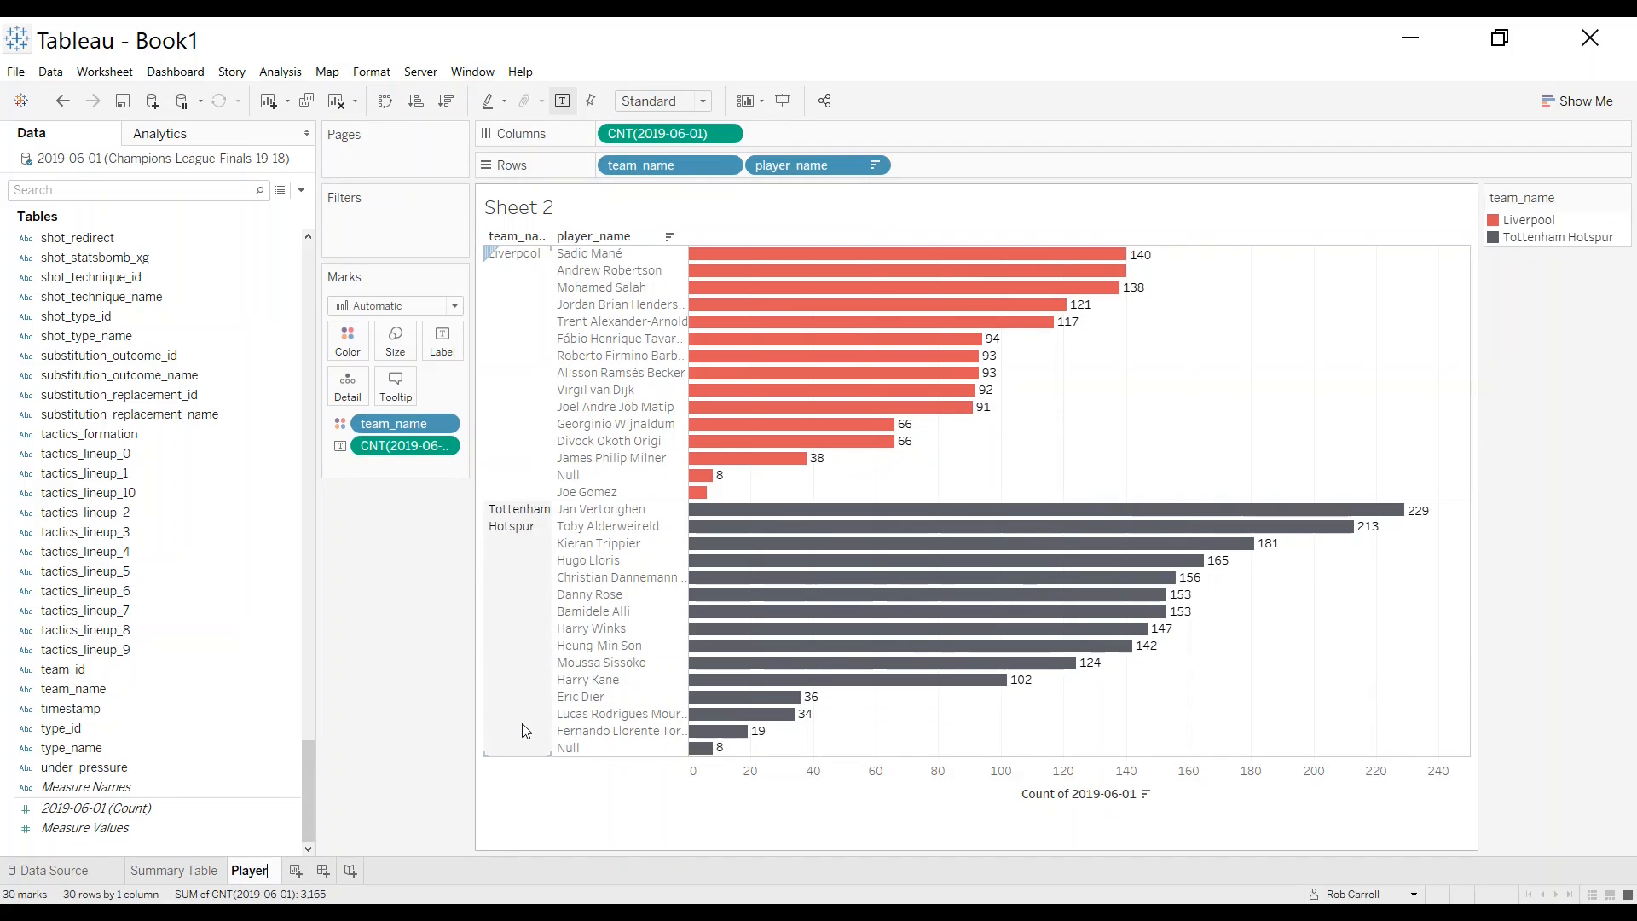
type("Events")
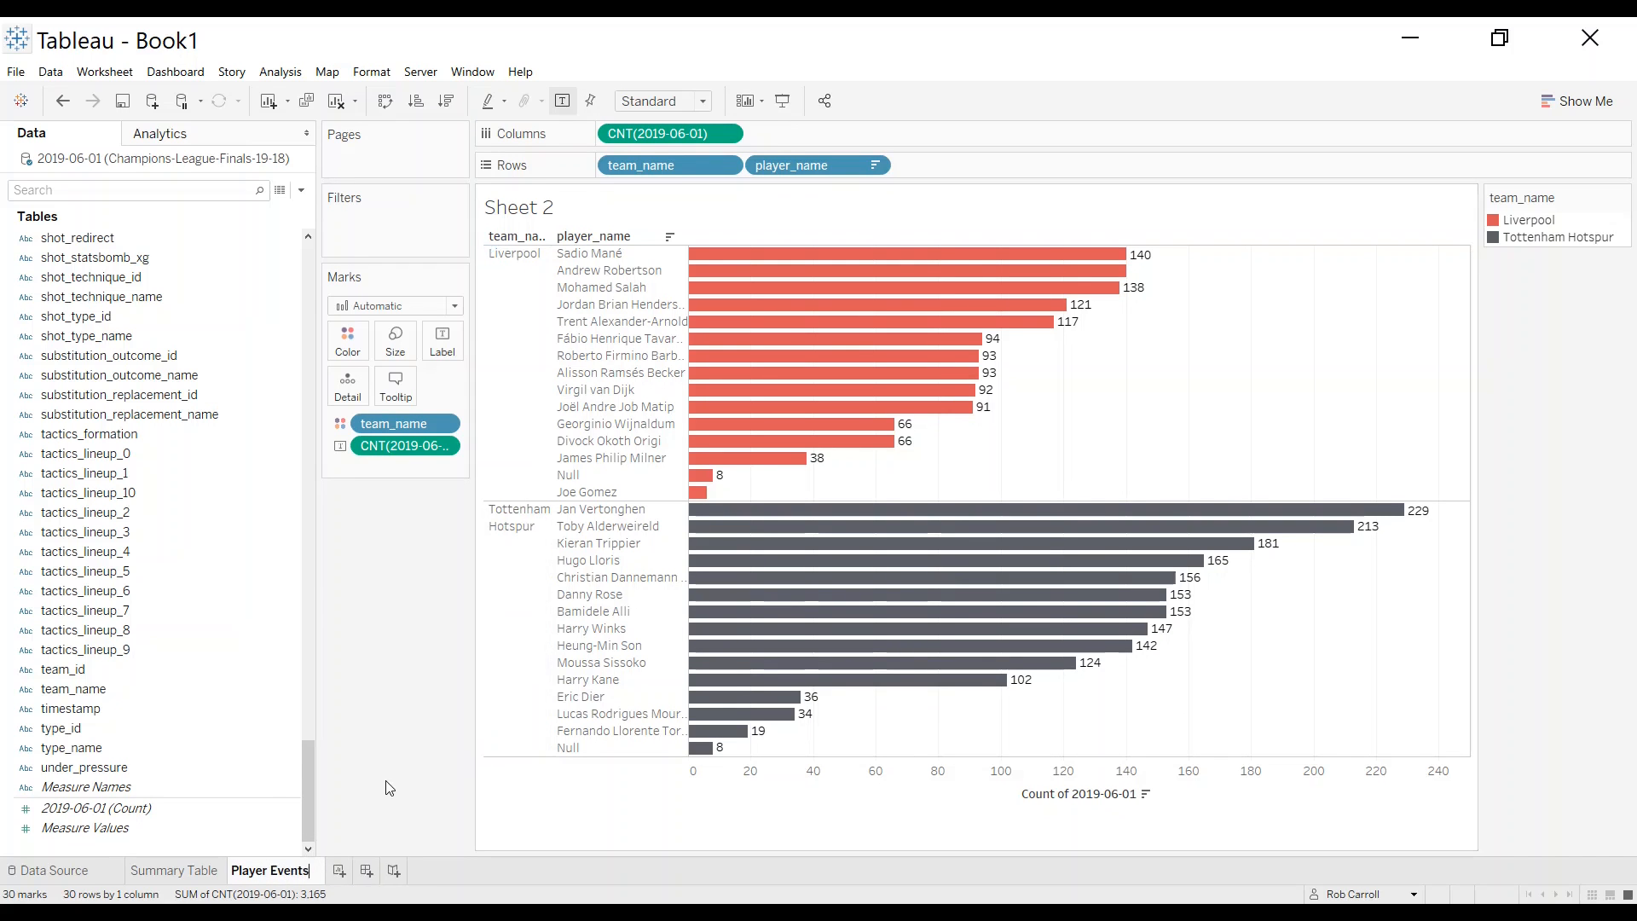
key("Return")
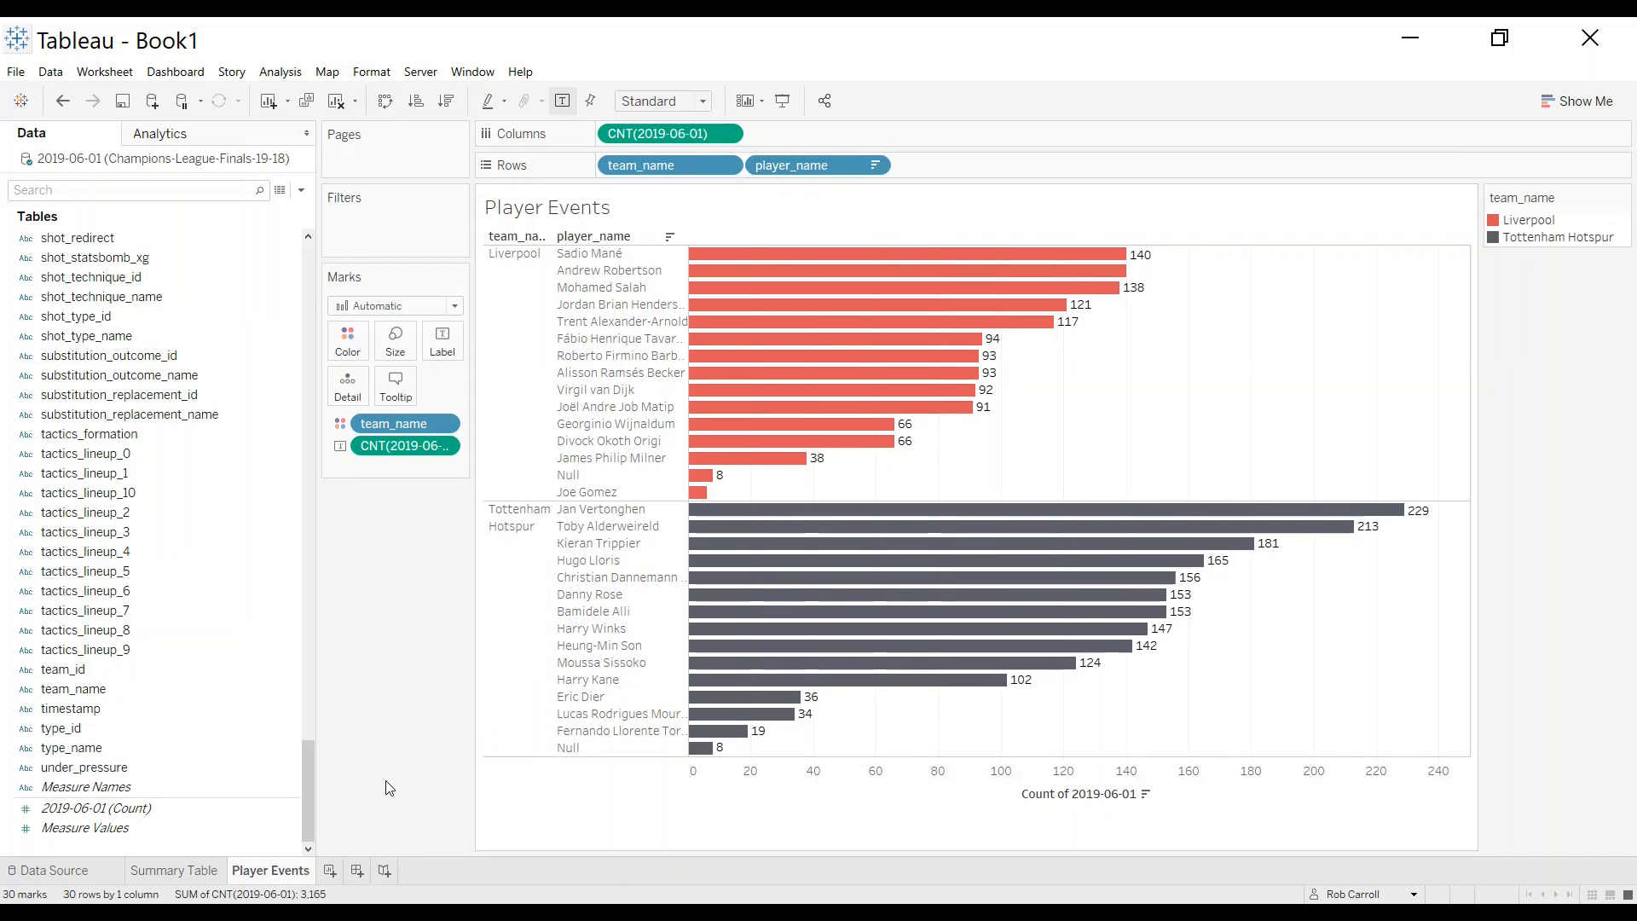
Create a new dashboard with a narrower side pane and place the Summary Table sheet on it
left_click(206, 874)
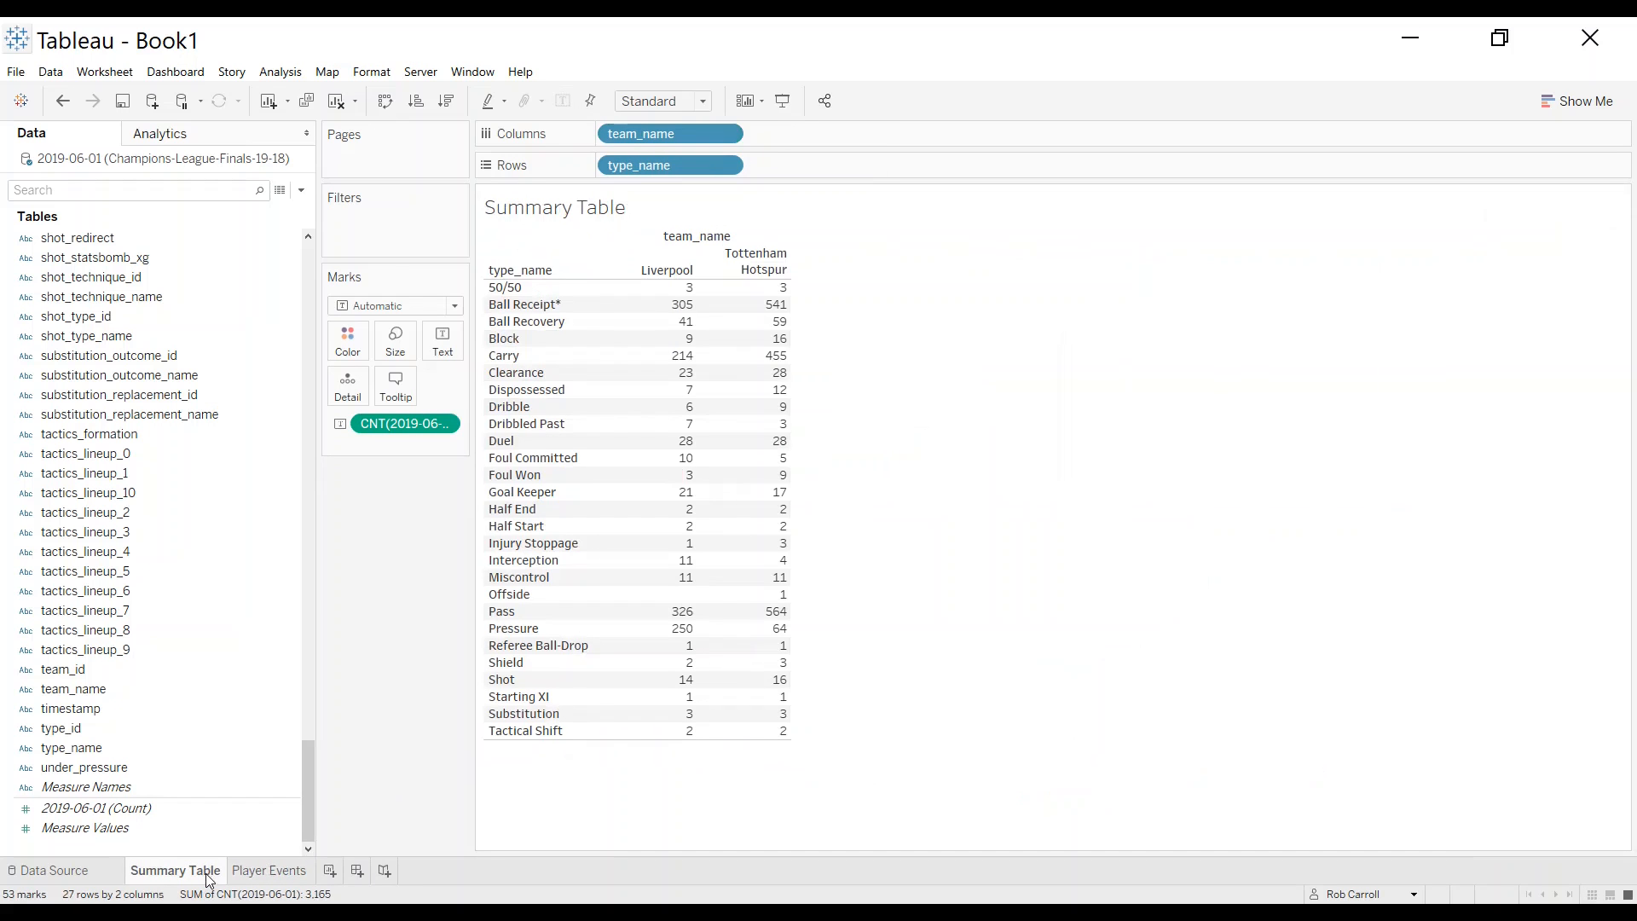
left_click(242, 872)
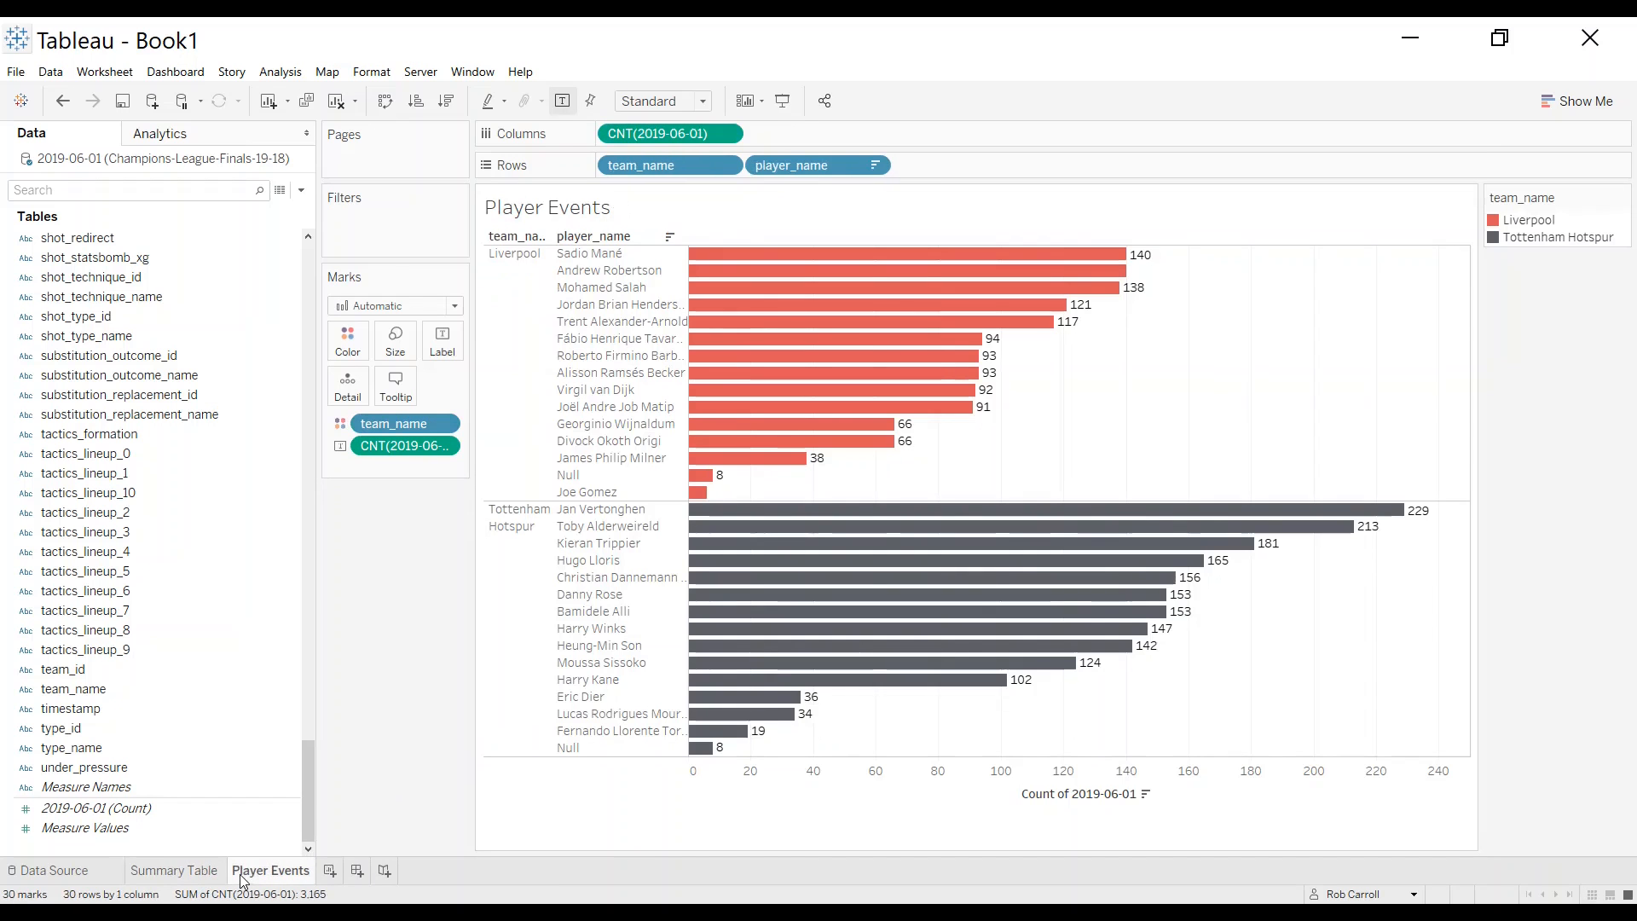
mouse_move(741, 512)
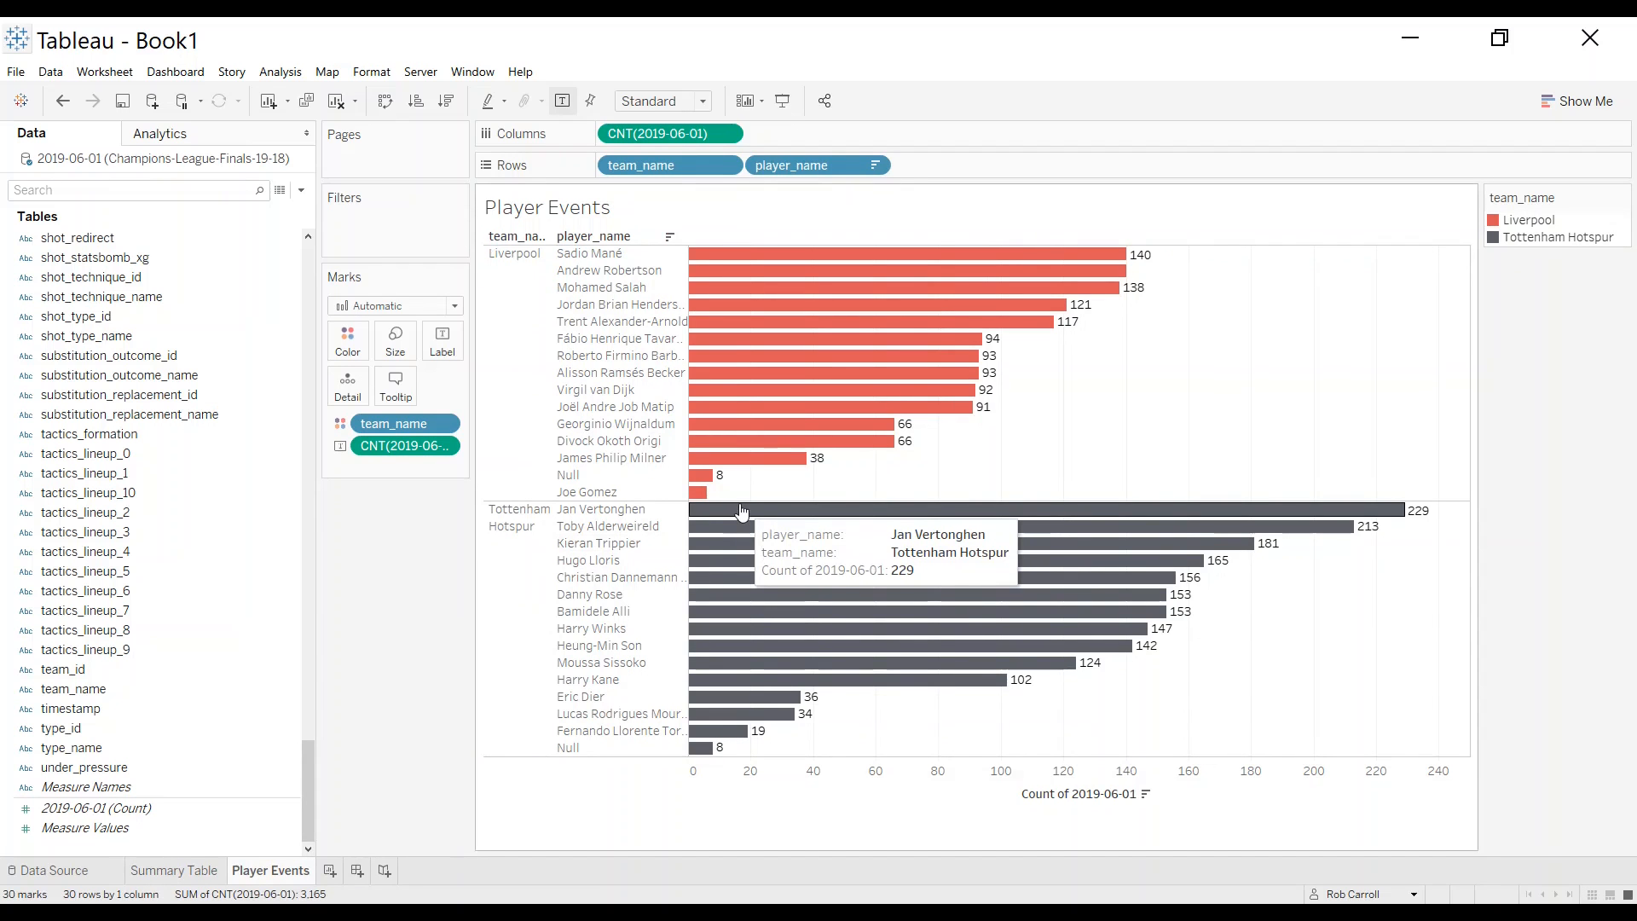
left_click(358, 876)
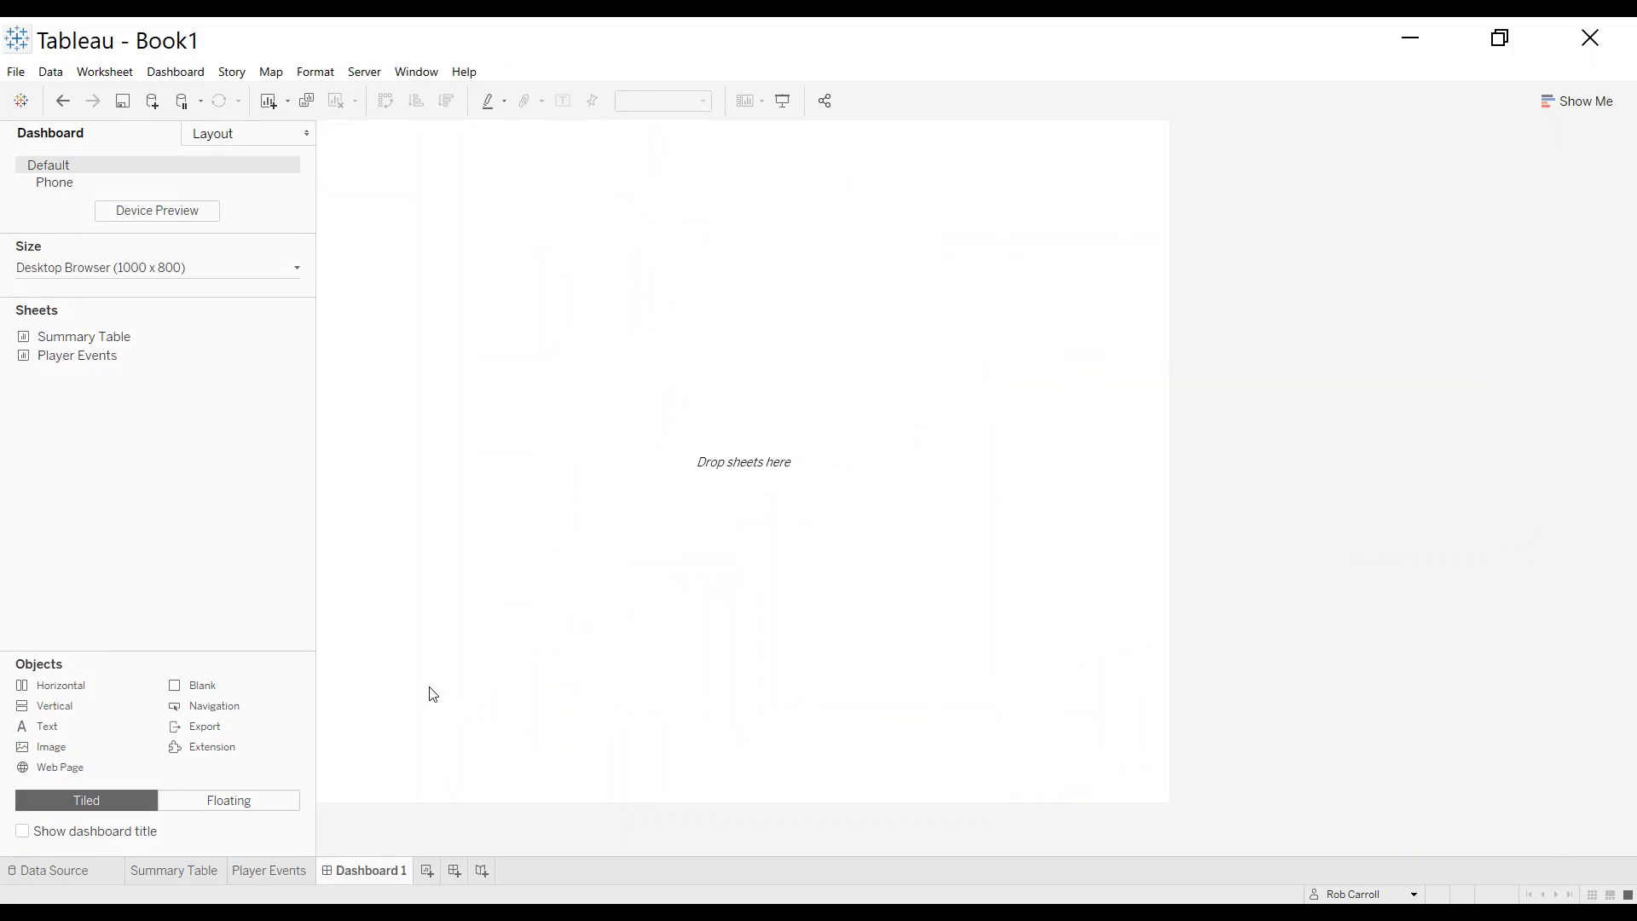
left_click_drag(315, 534, 265, 530)
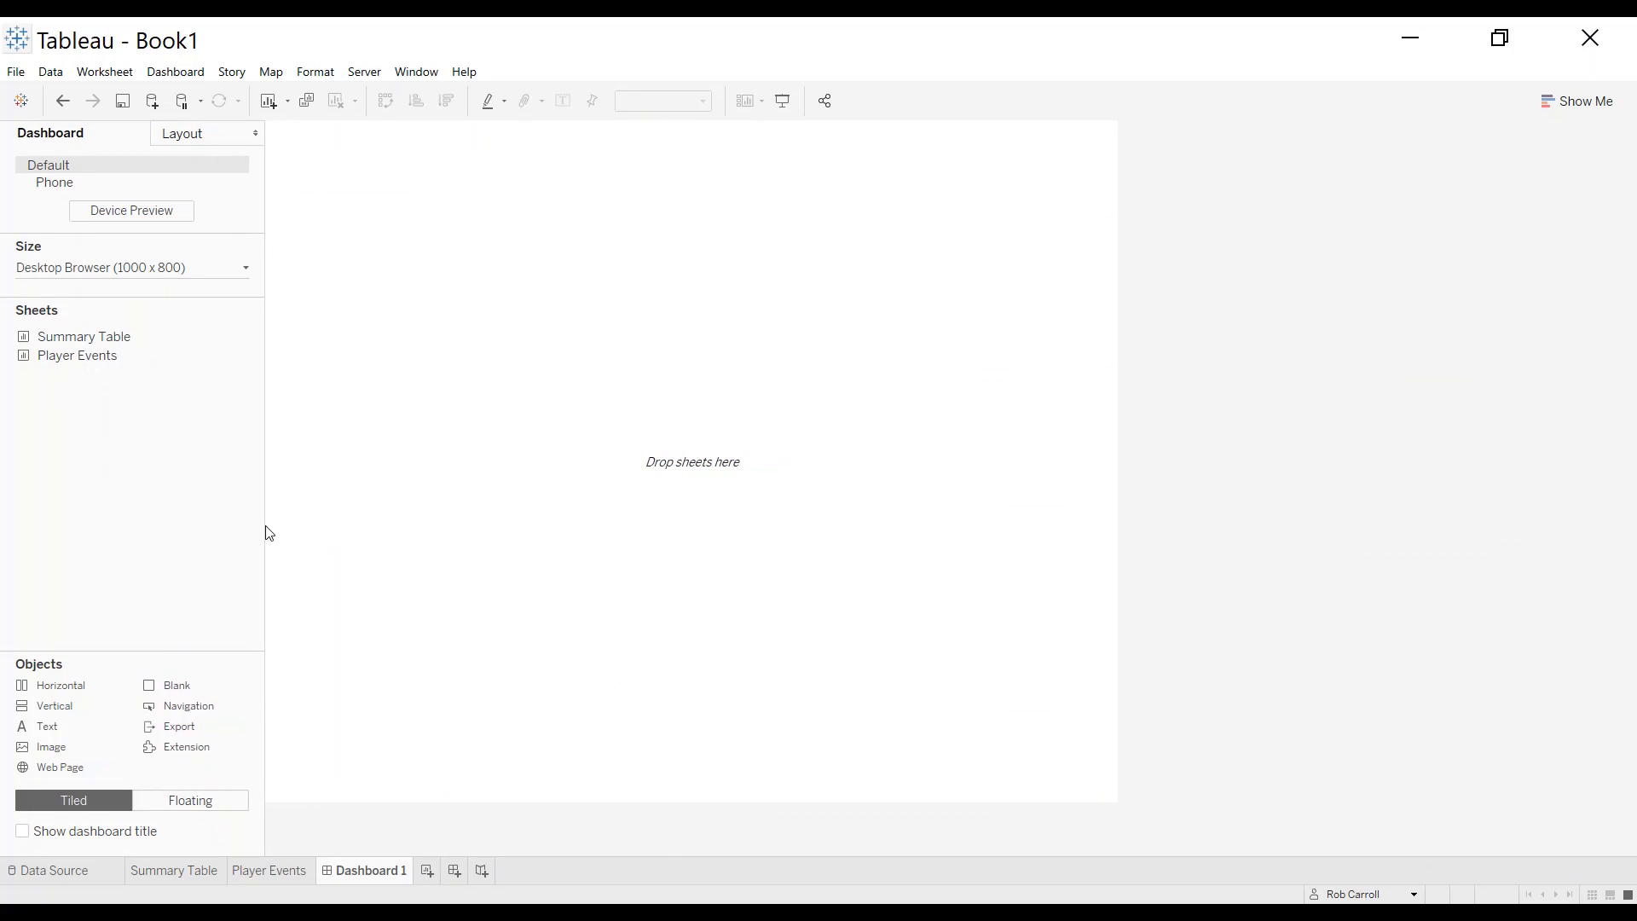
double_click(77, 339)
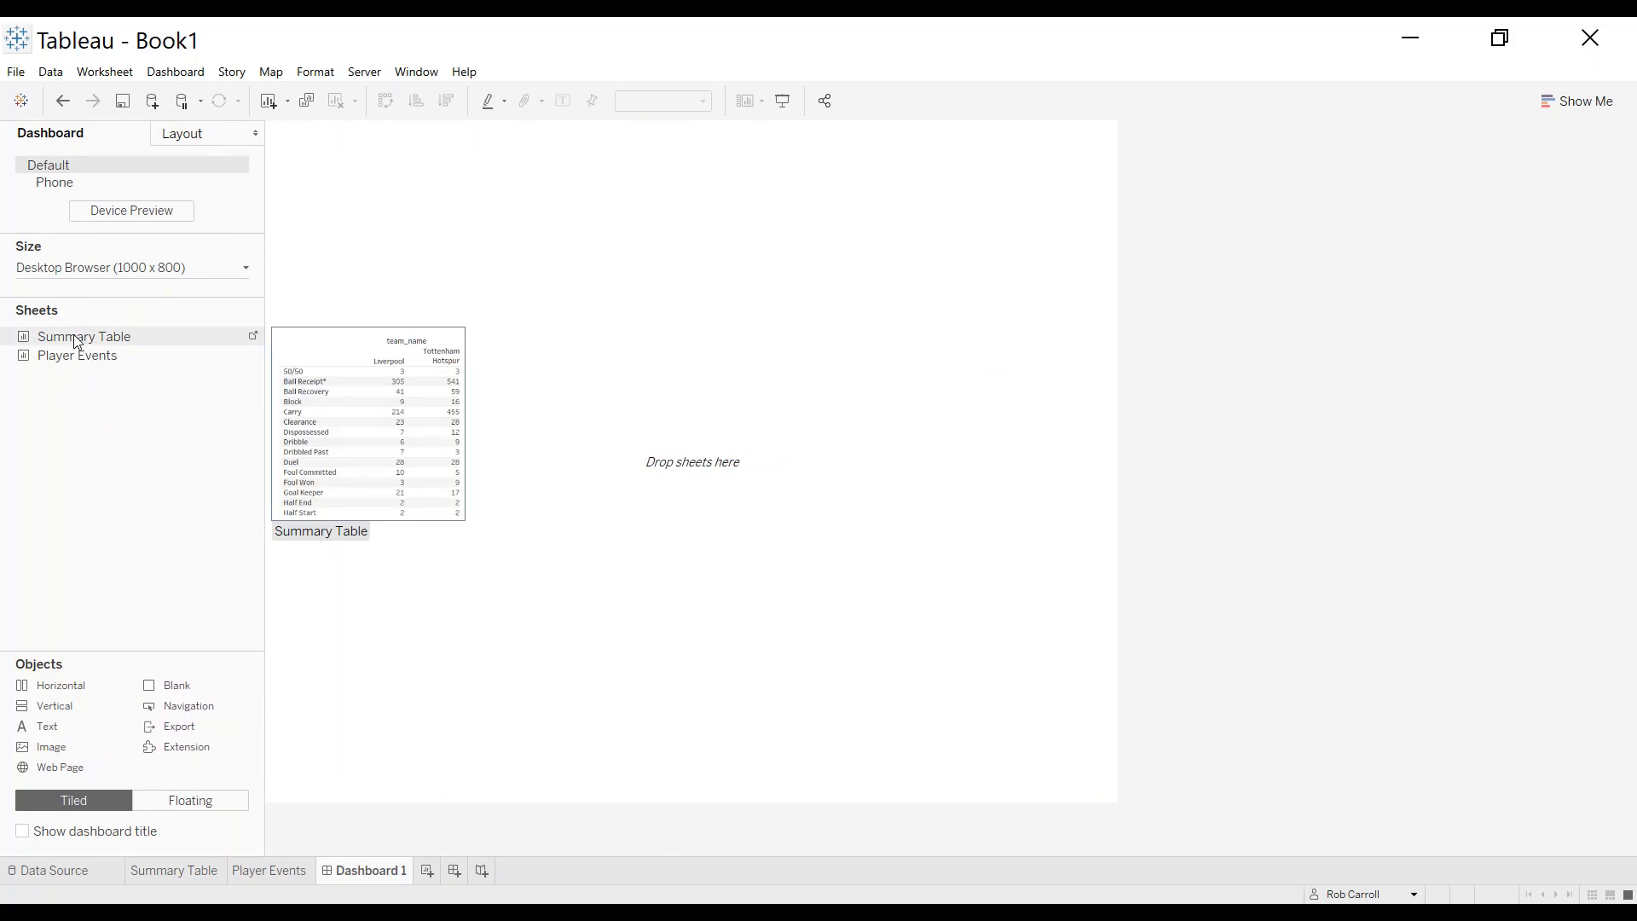
left_click_drag(76, 337, 410, 431)
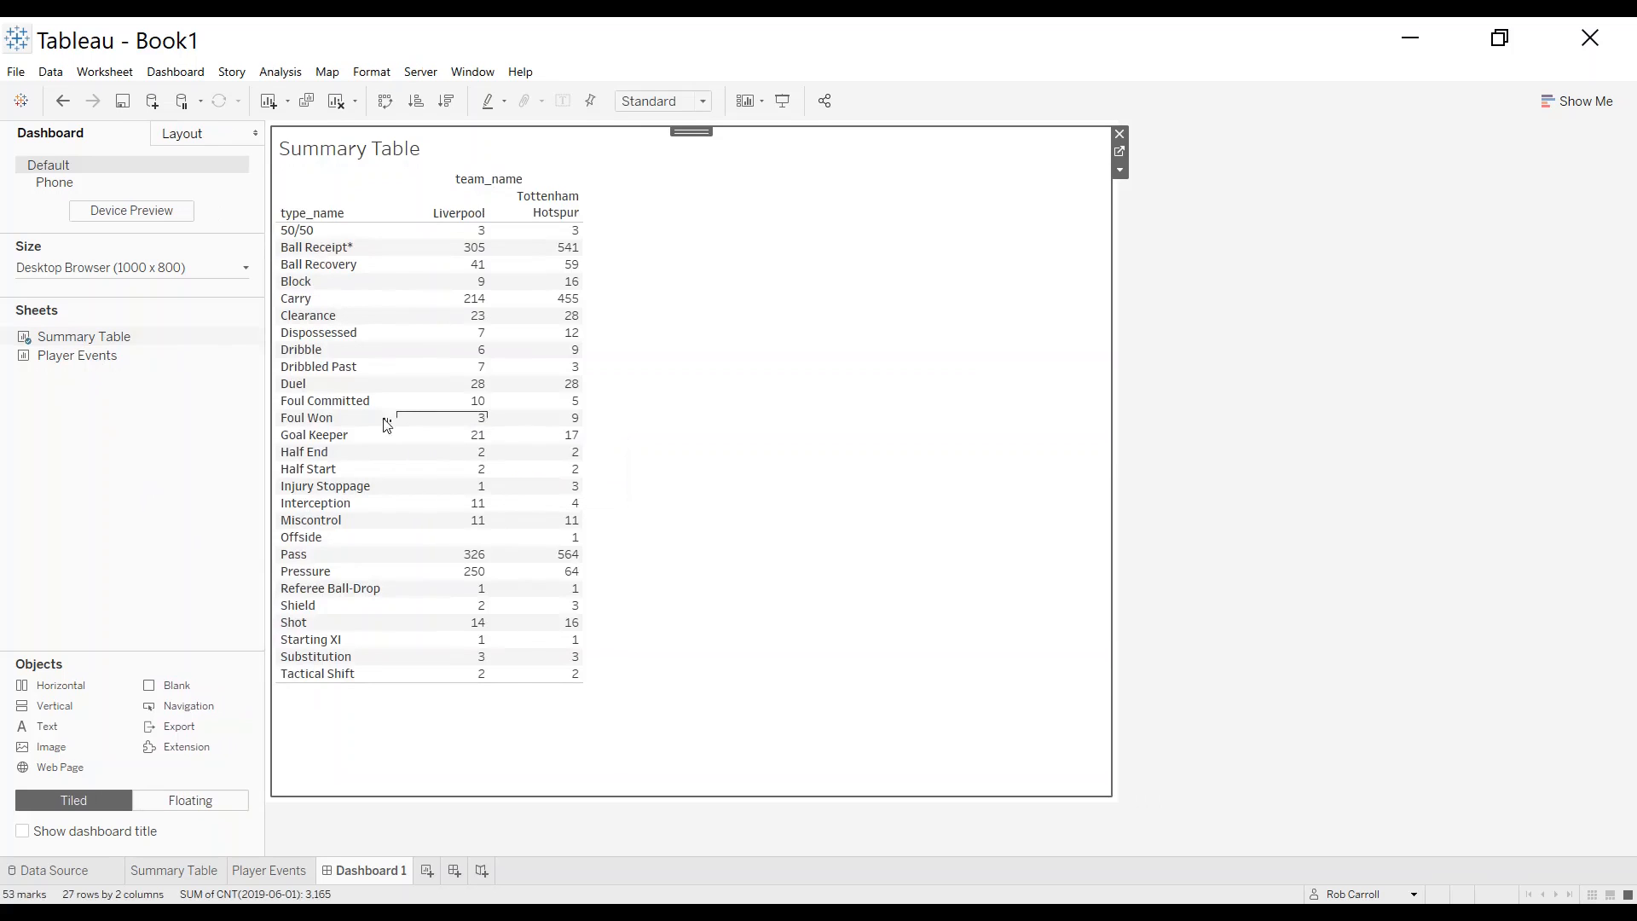
Try placing the Player Events sheet below the Summary Table on the dashboard and undo the placement
mouse_move(60, 369)
left_click_drag(60, 368, 622, 394)
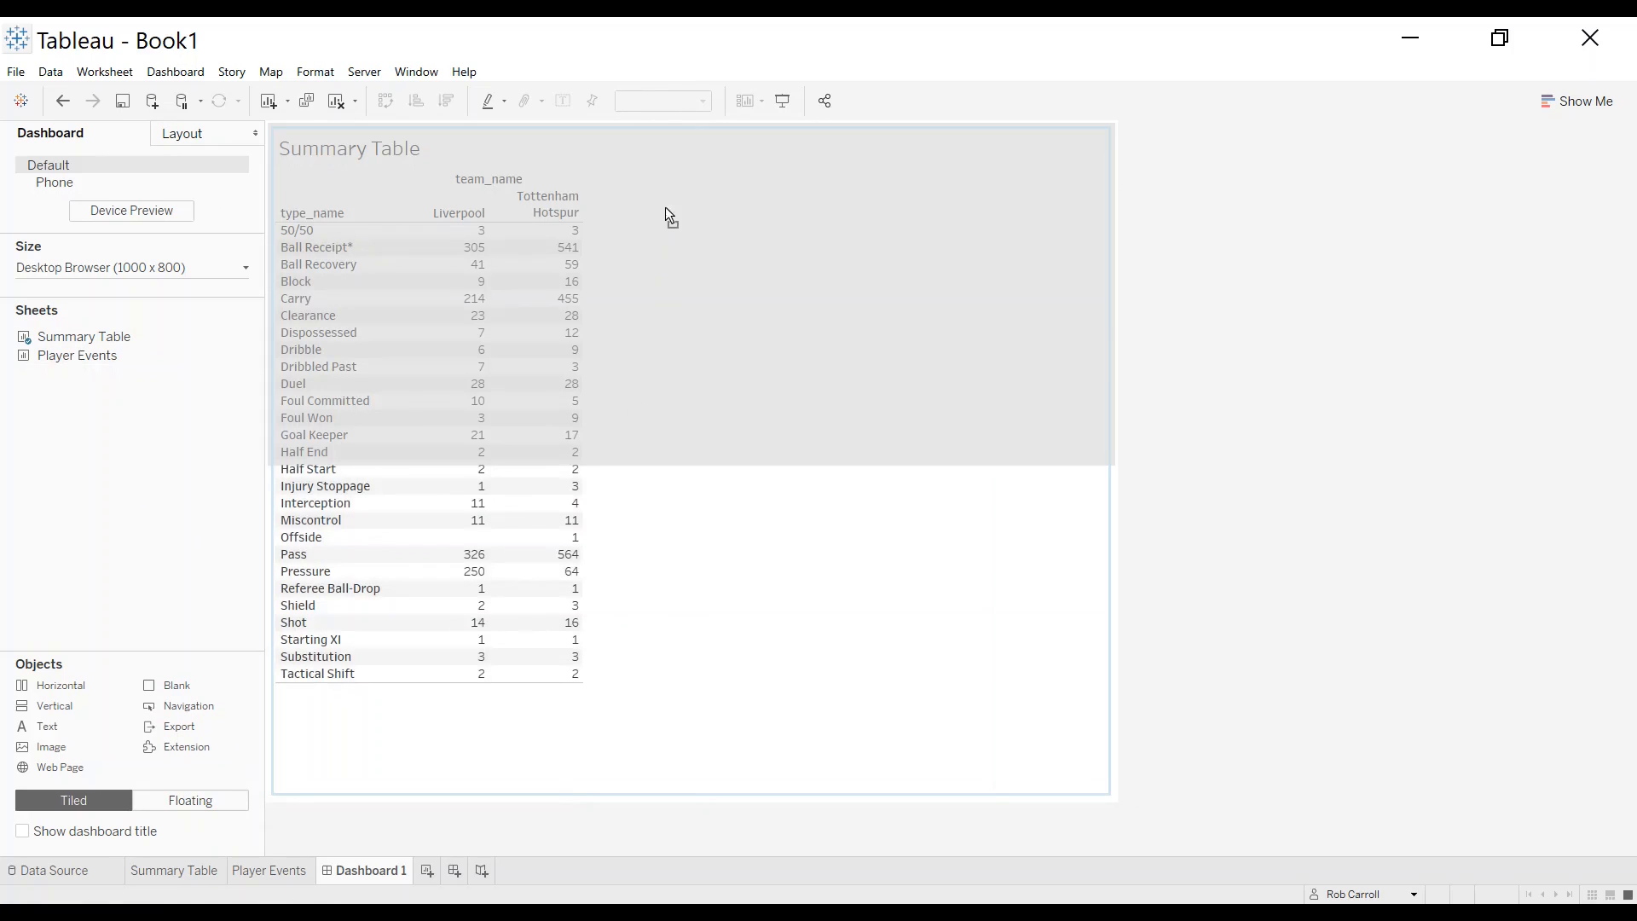
left_click_drag(797, 190, 855, 610)
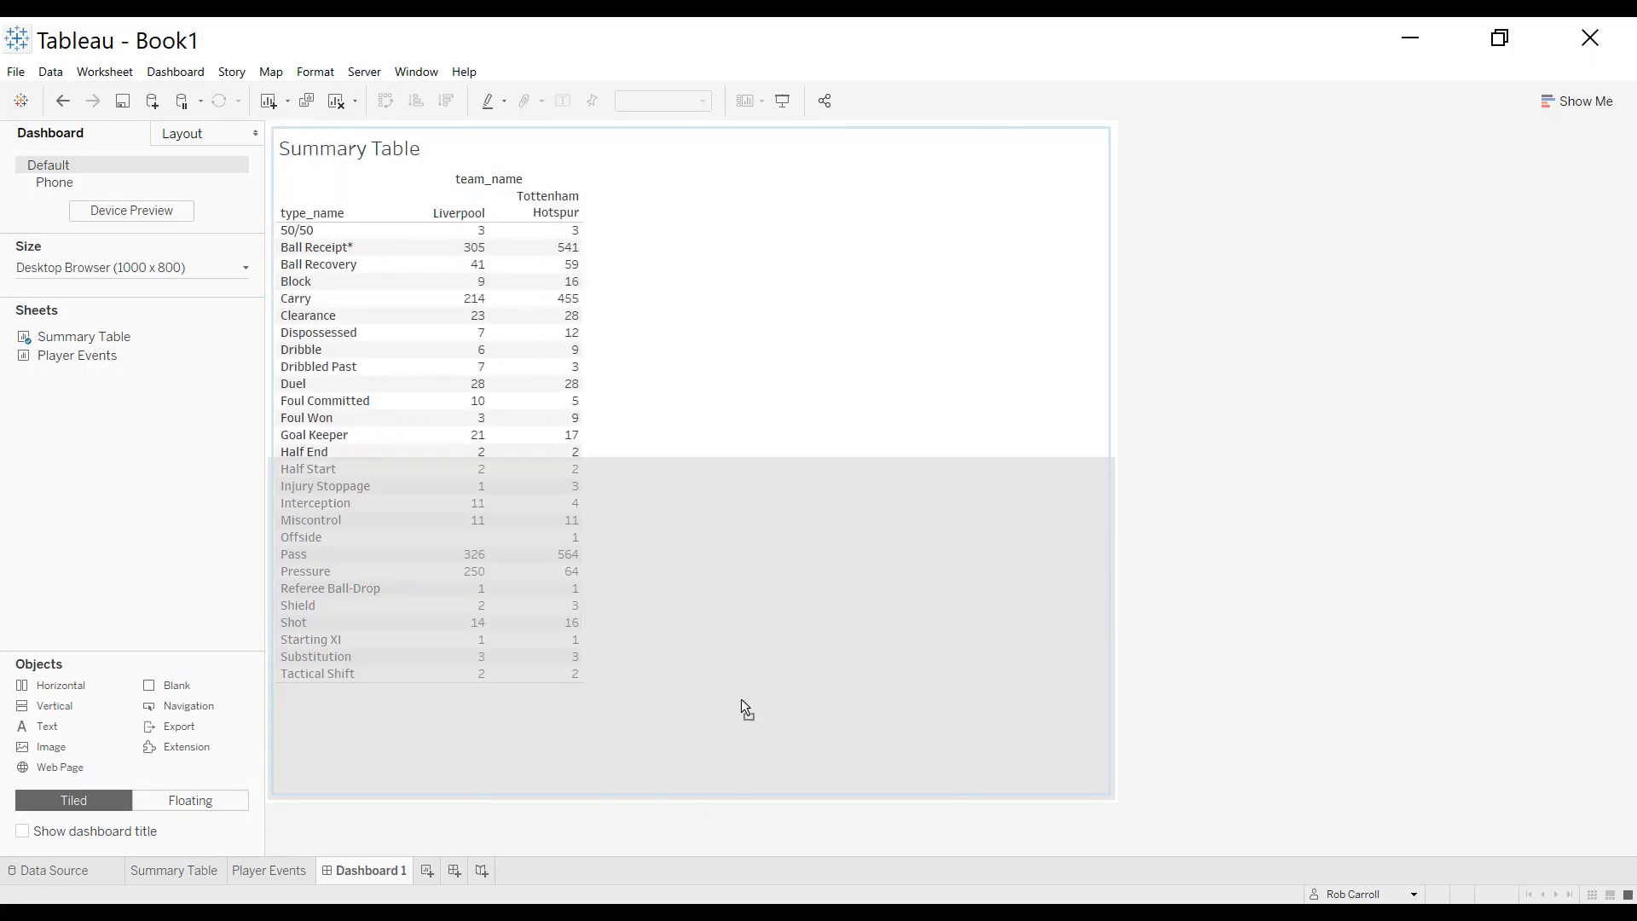
left_click_drag(741, 701, 740, 705)
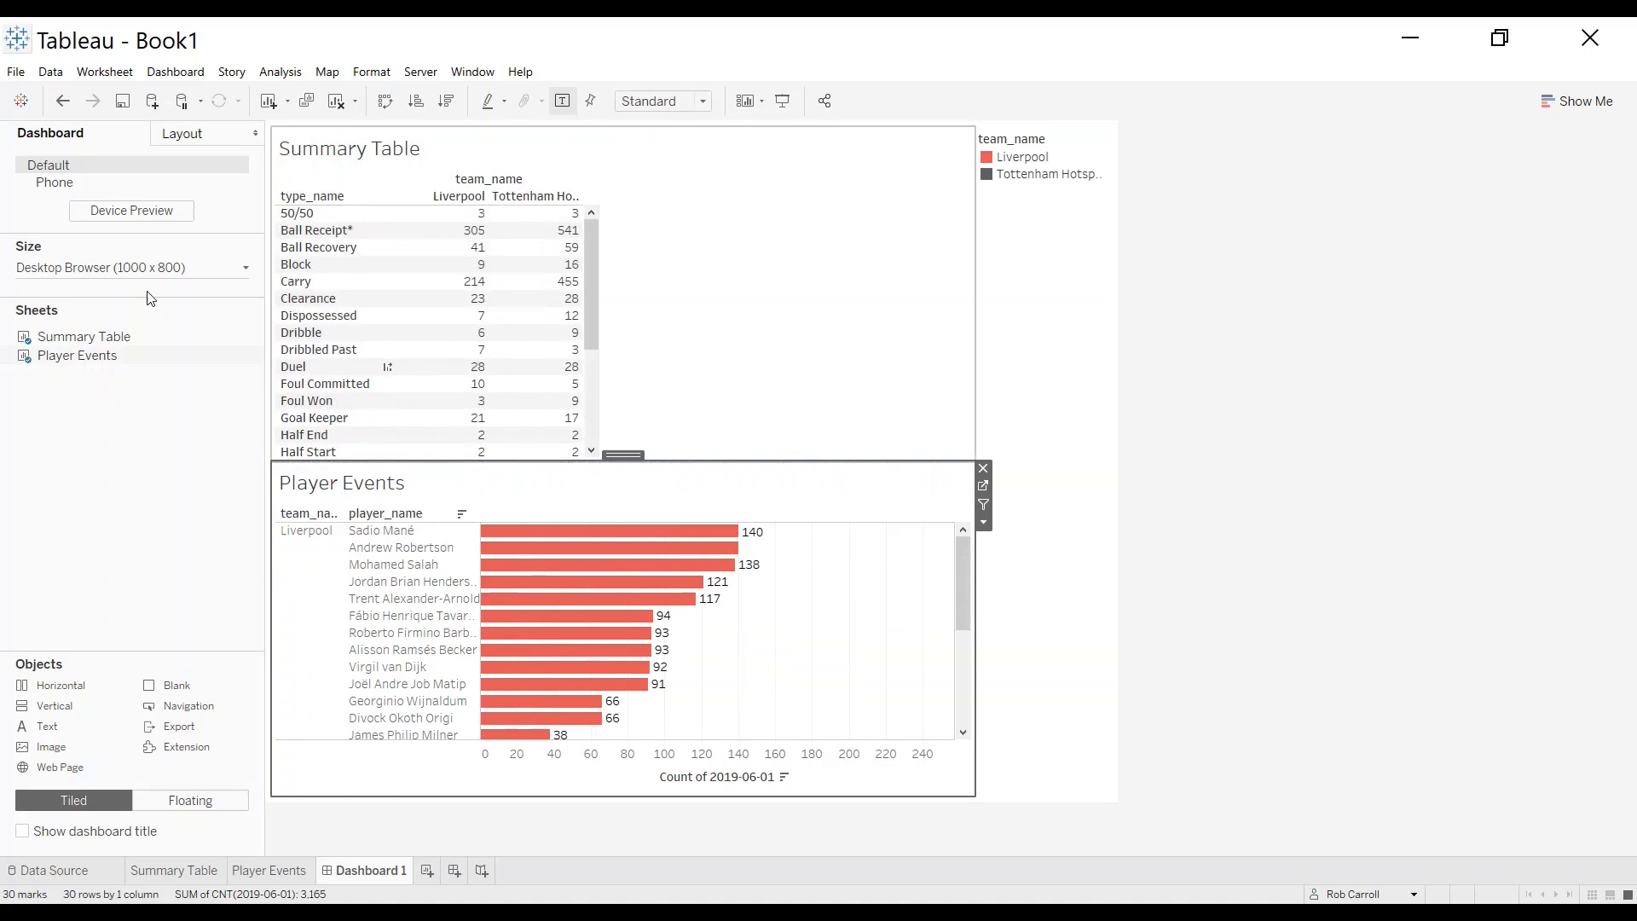
left_click(62, 101)
Place the Player Events sheet to the right of the Summary Table and delete the layout container holding the team_name legend
left_click_drag(80, 358, 908, 418)
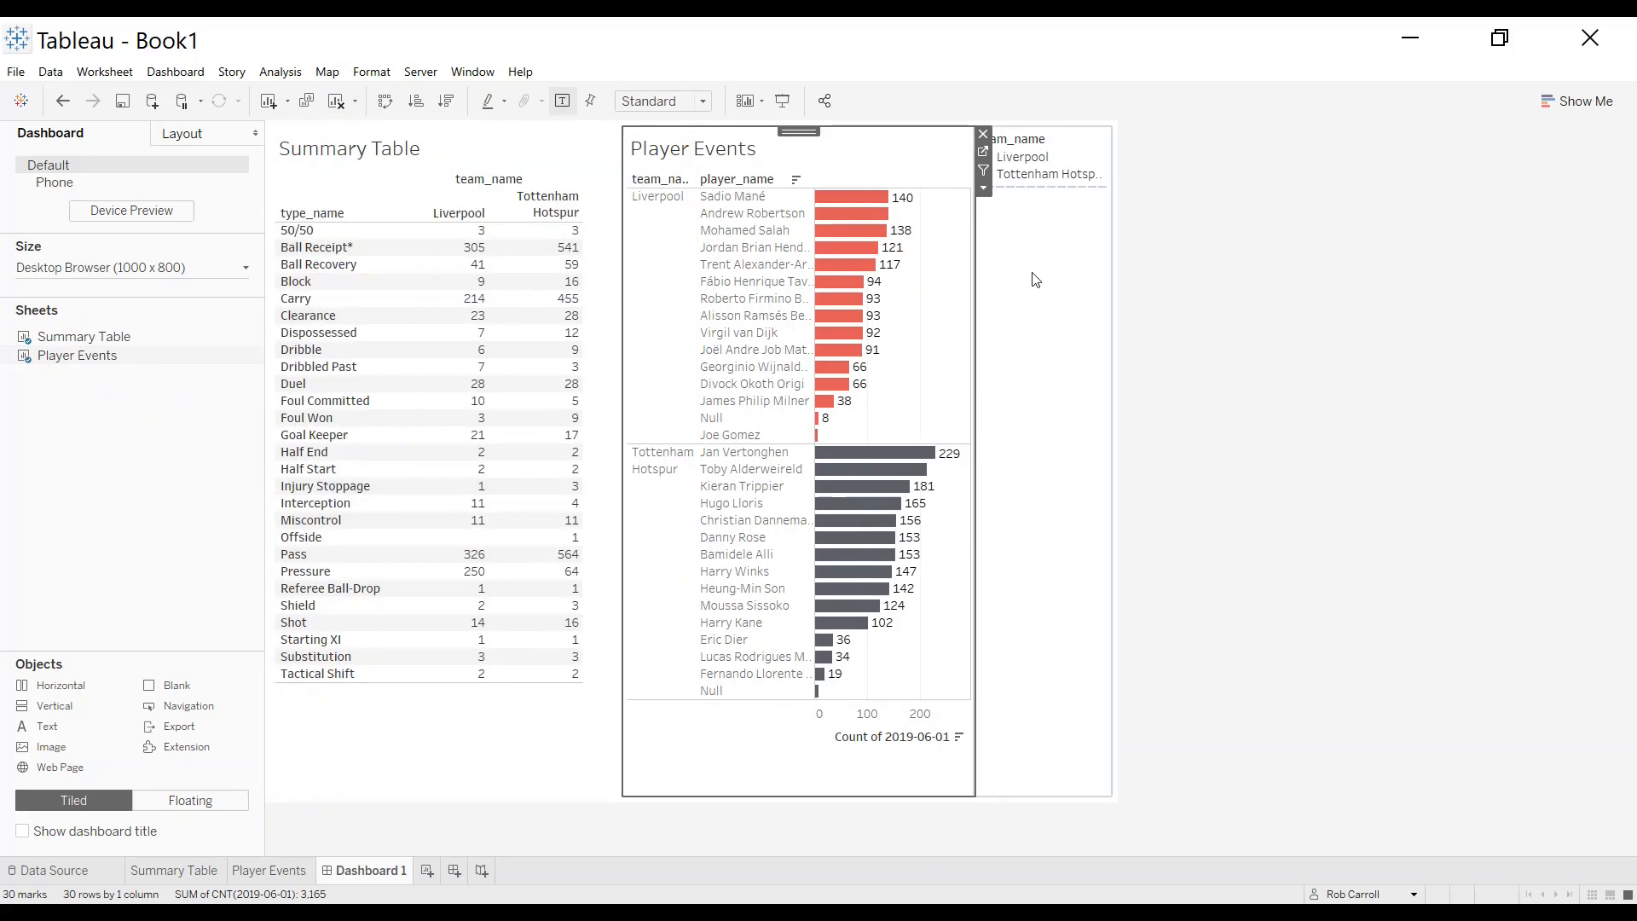
left_click(1080, 176)
left_click(1119, 134)
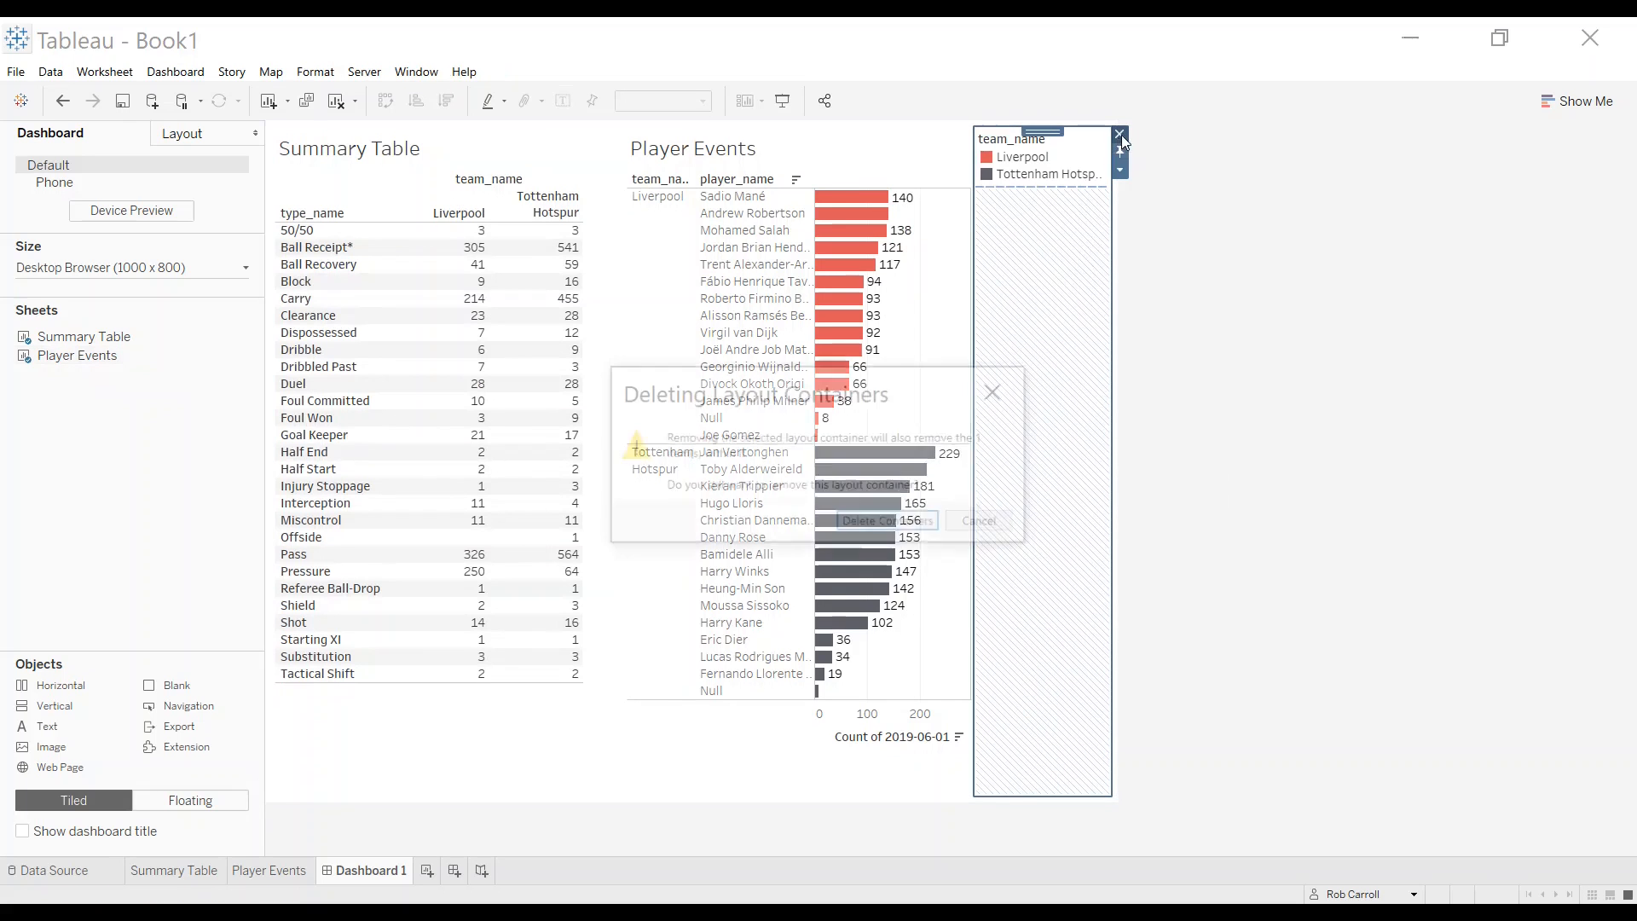
left_click(890, 524)
Narrow the Summary Table's area to give Player Events more room, and use the Summary Table as a filter
left_click(685, 542)
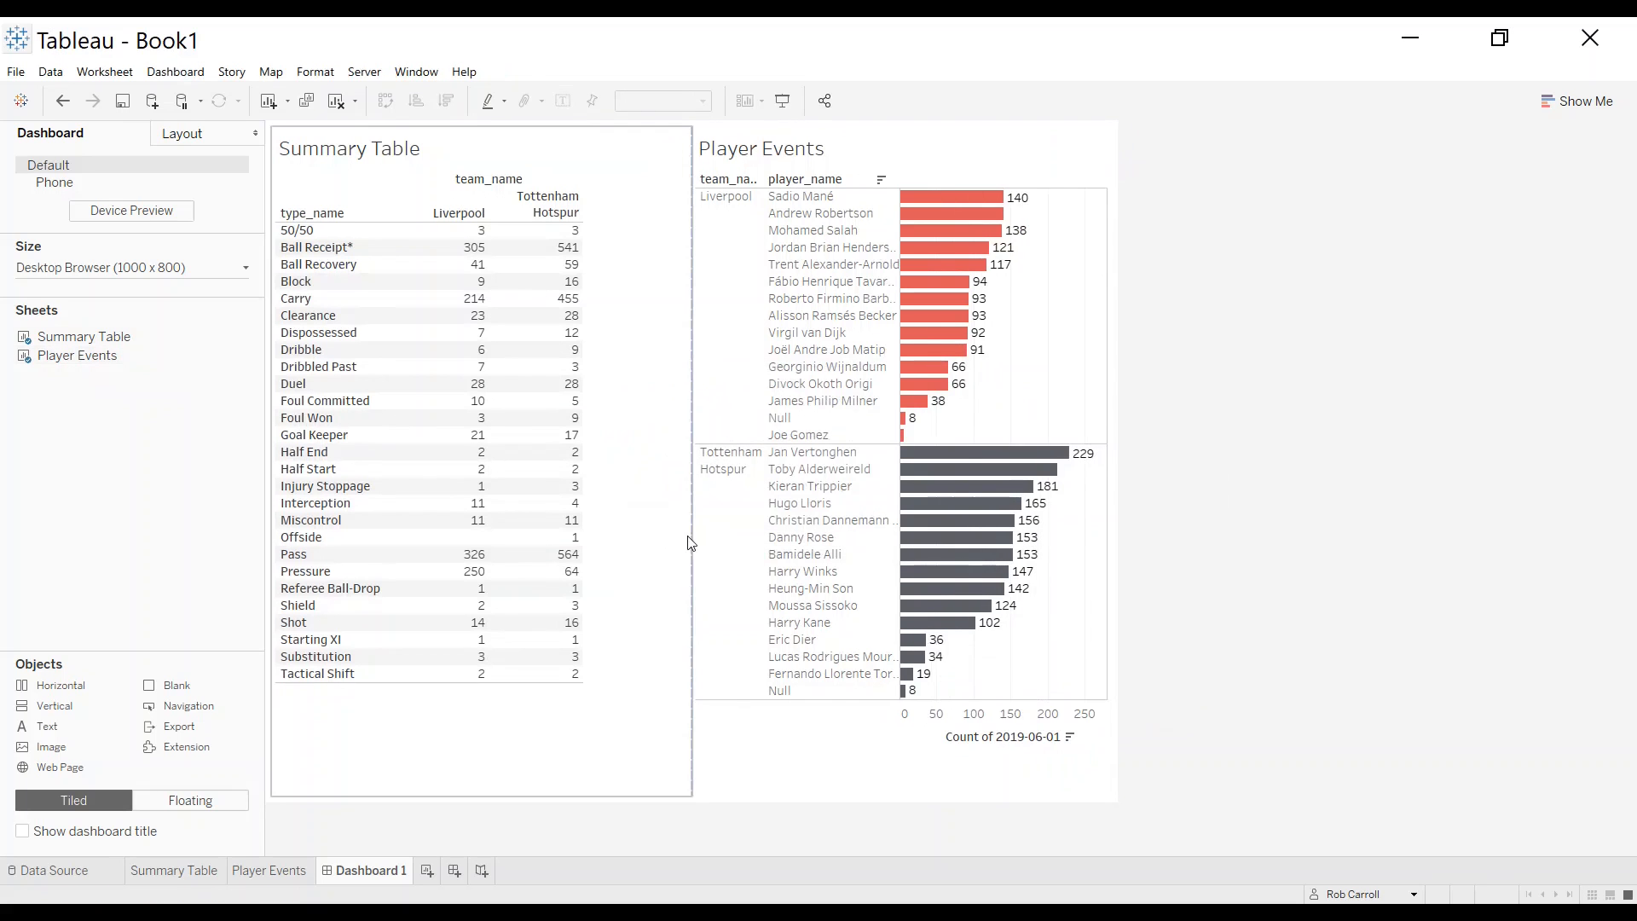
left_click_drag(688, 540, 624, 541)
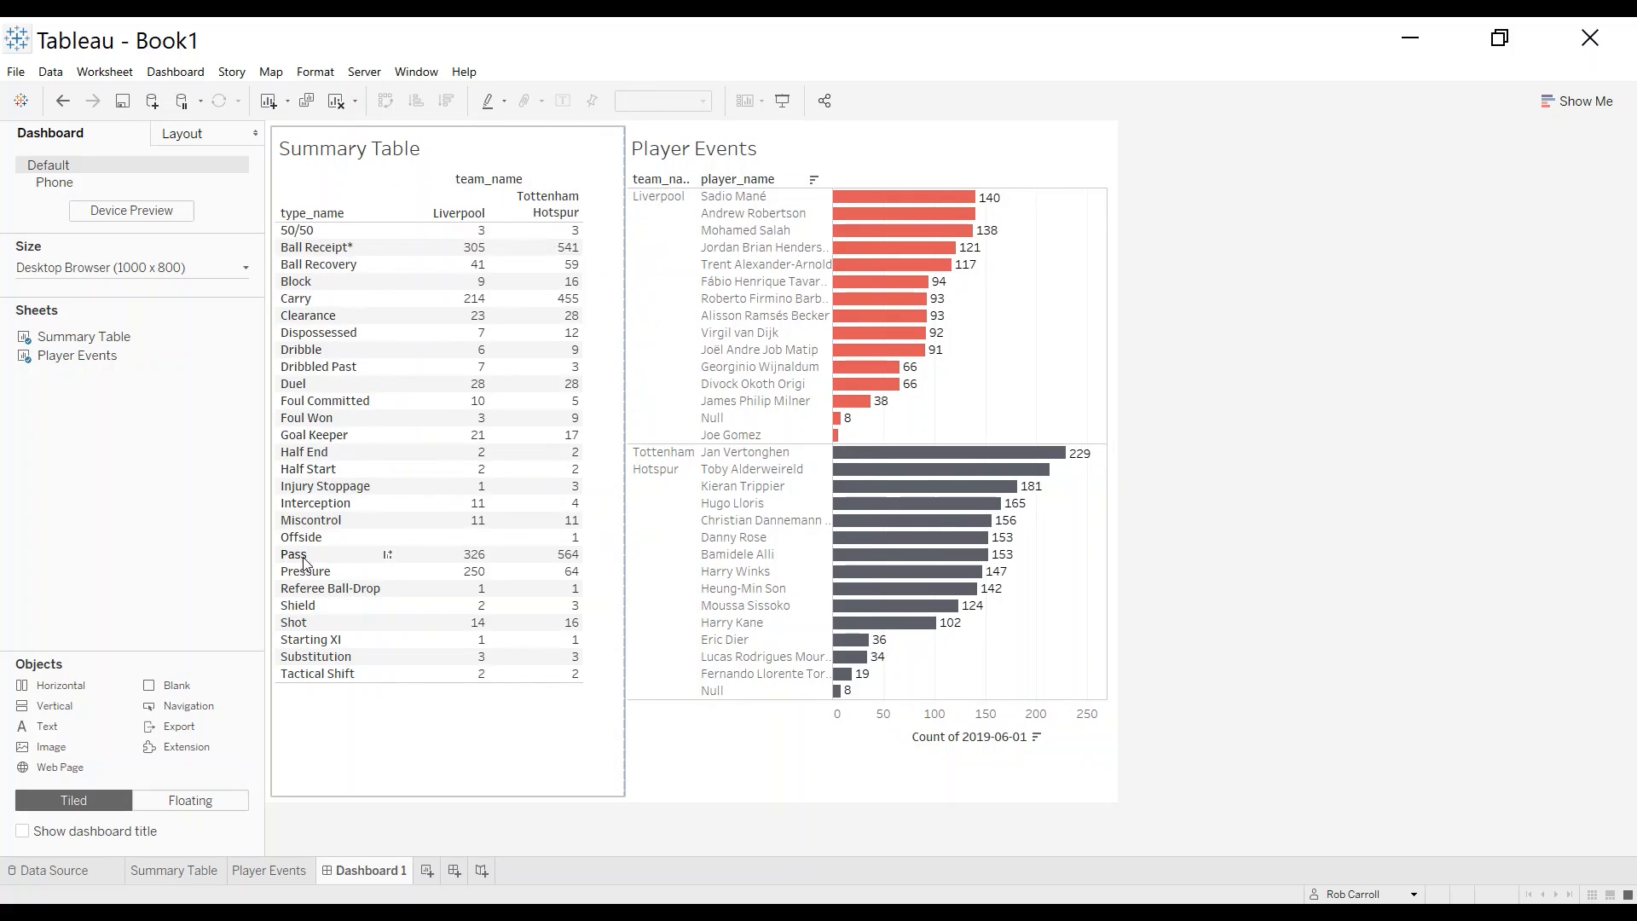
mouse_move(418, 559)
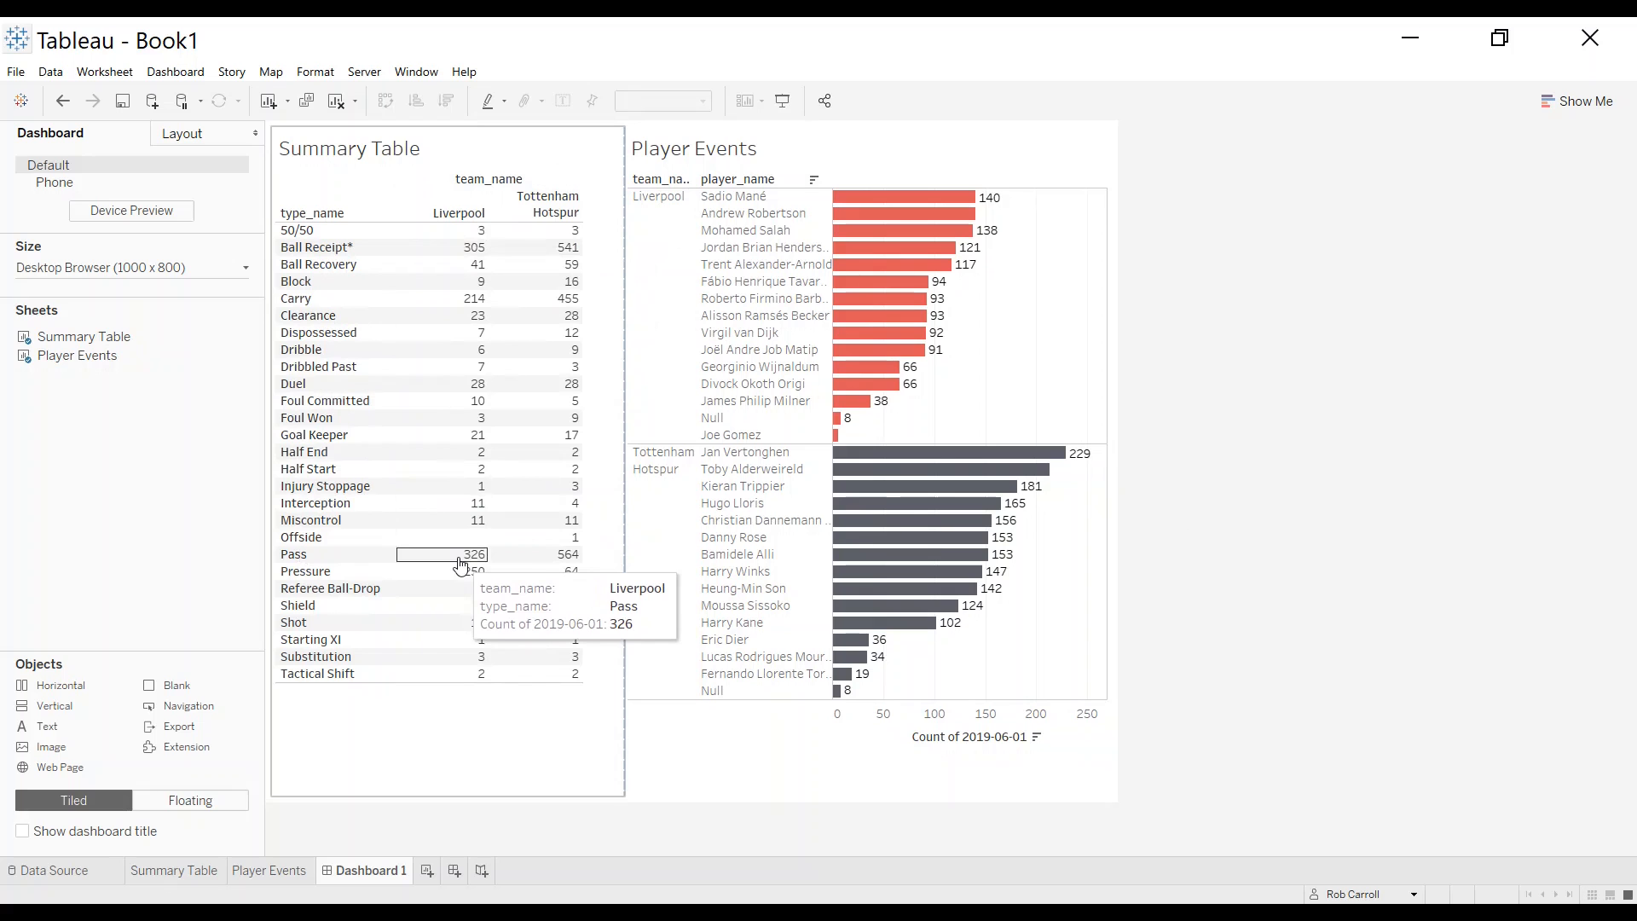
mouse_move(475, 260)
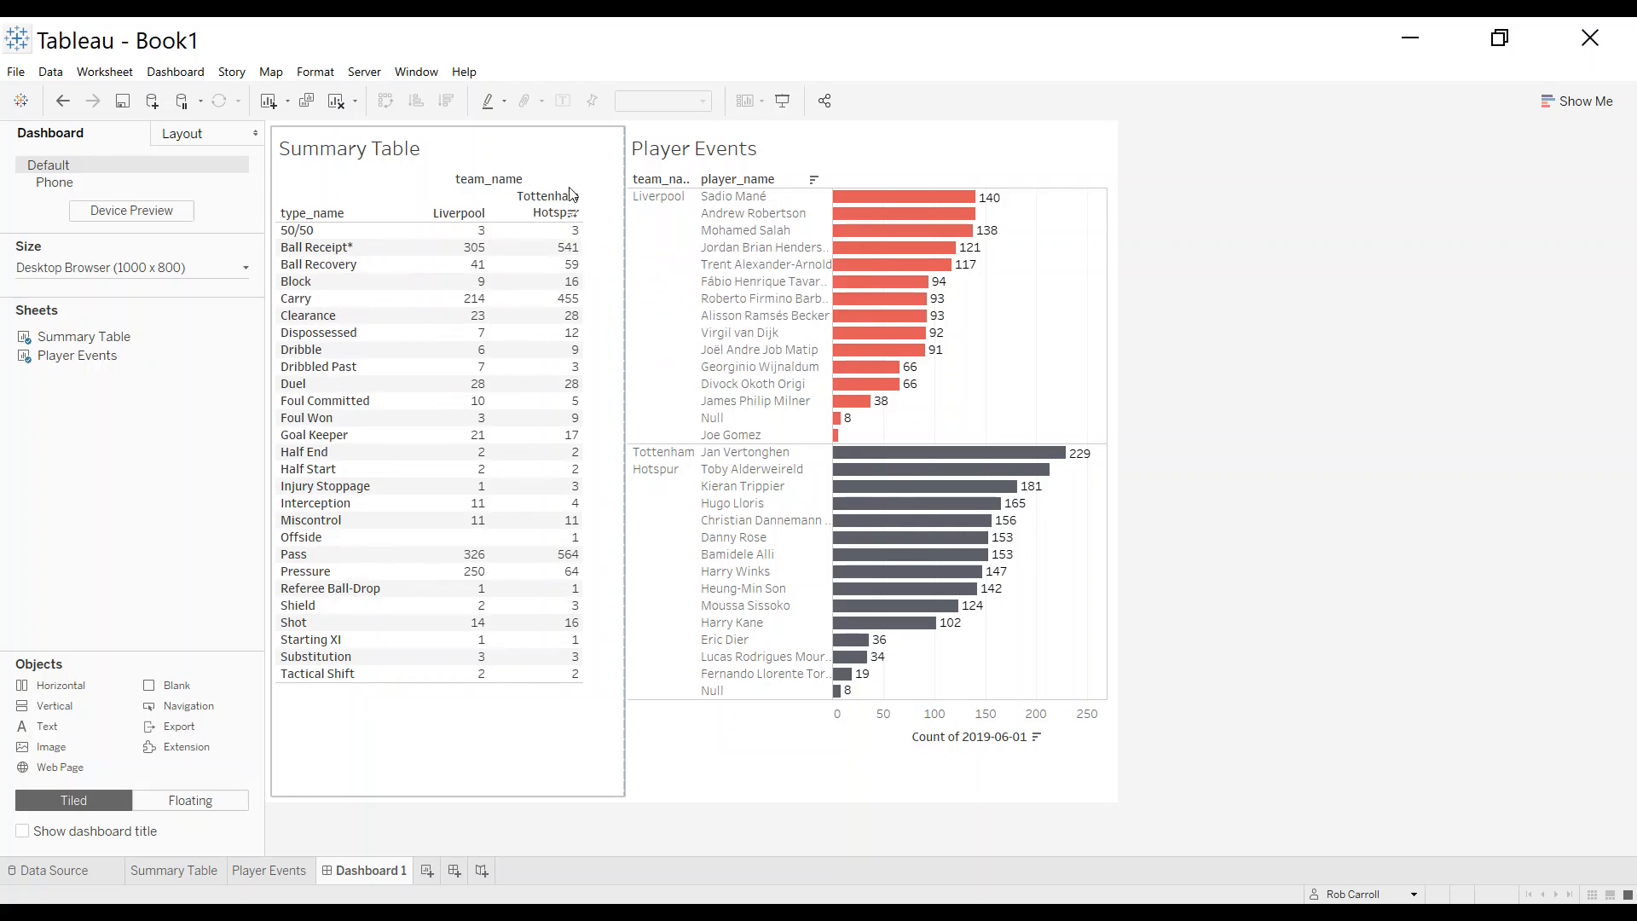
left_click(555, 156)
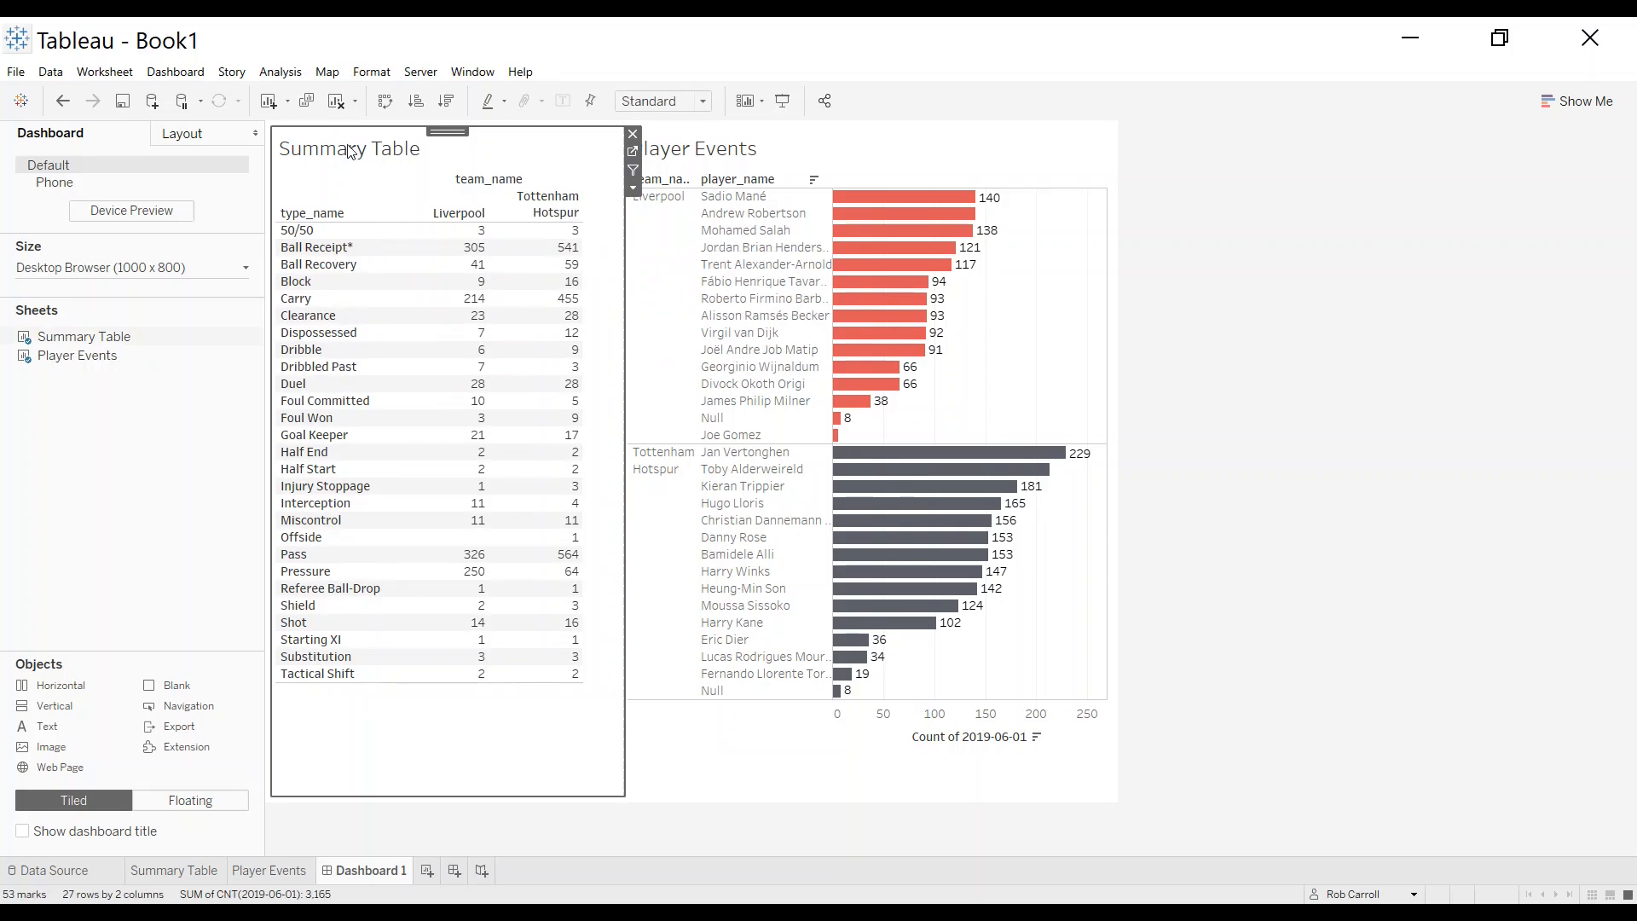
left_click(633, 172)
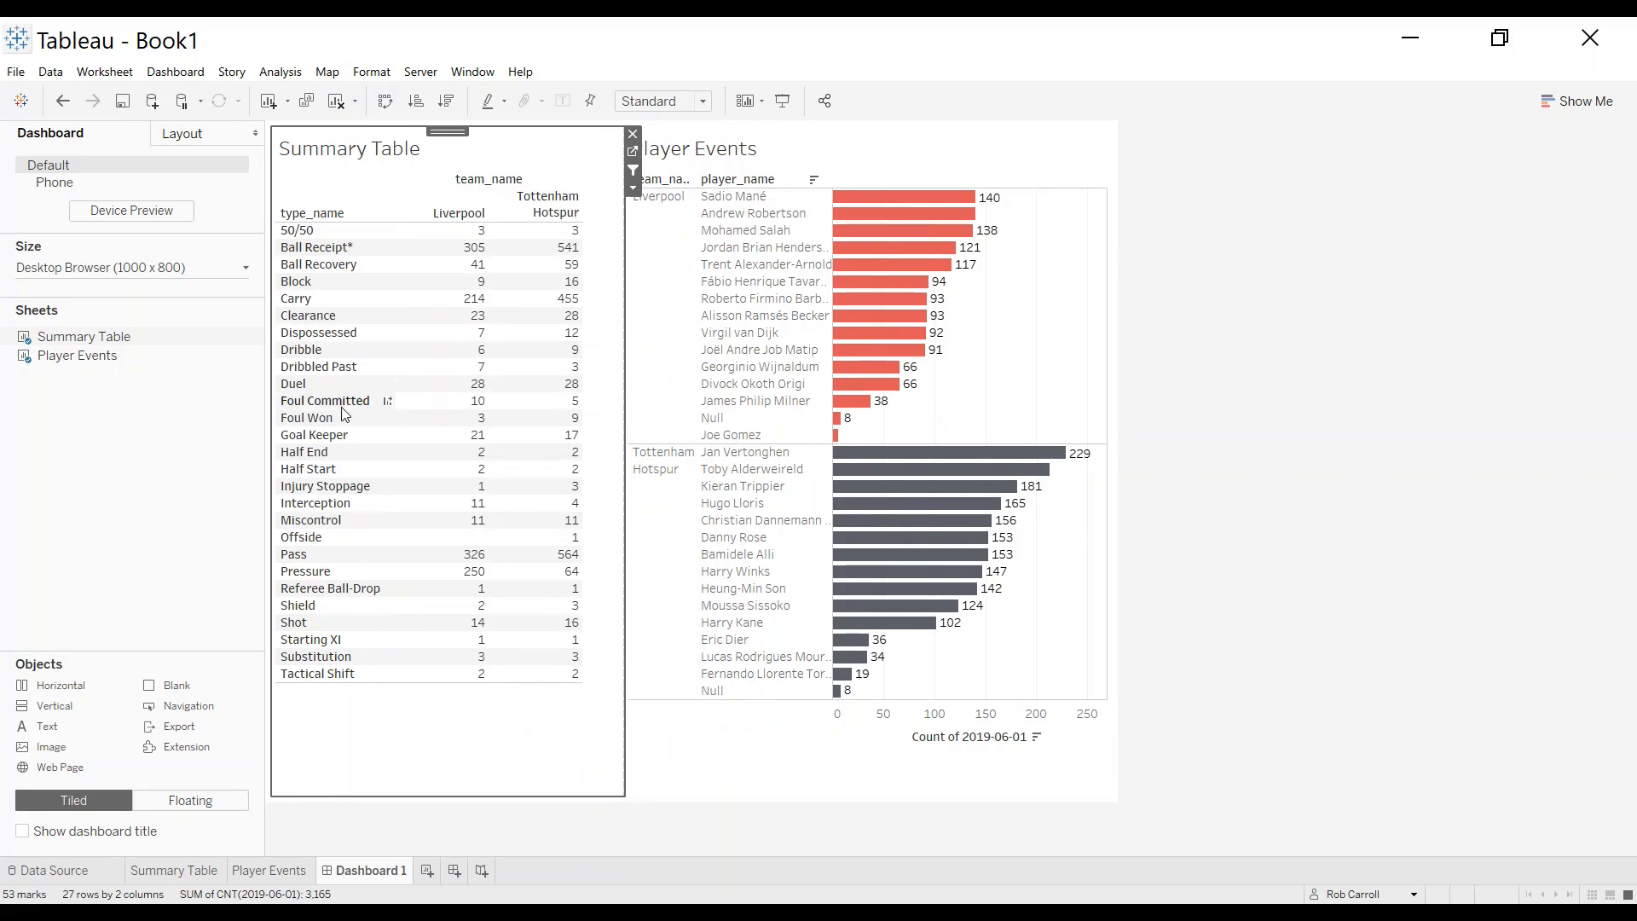
Filter the Player Events chart to Pass events from the Summary Table and examine the leading players of both teams
mouse_move(446, 472)
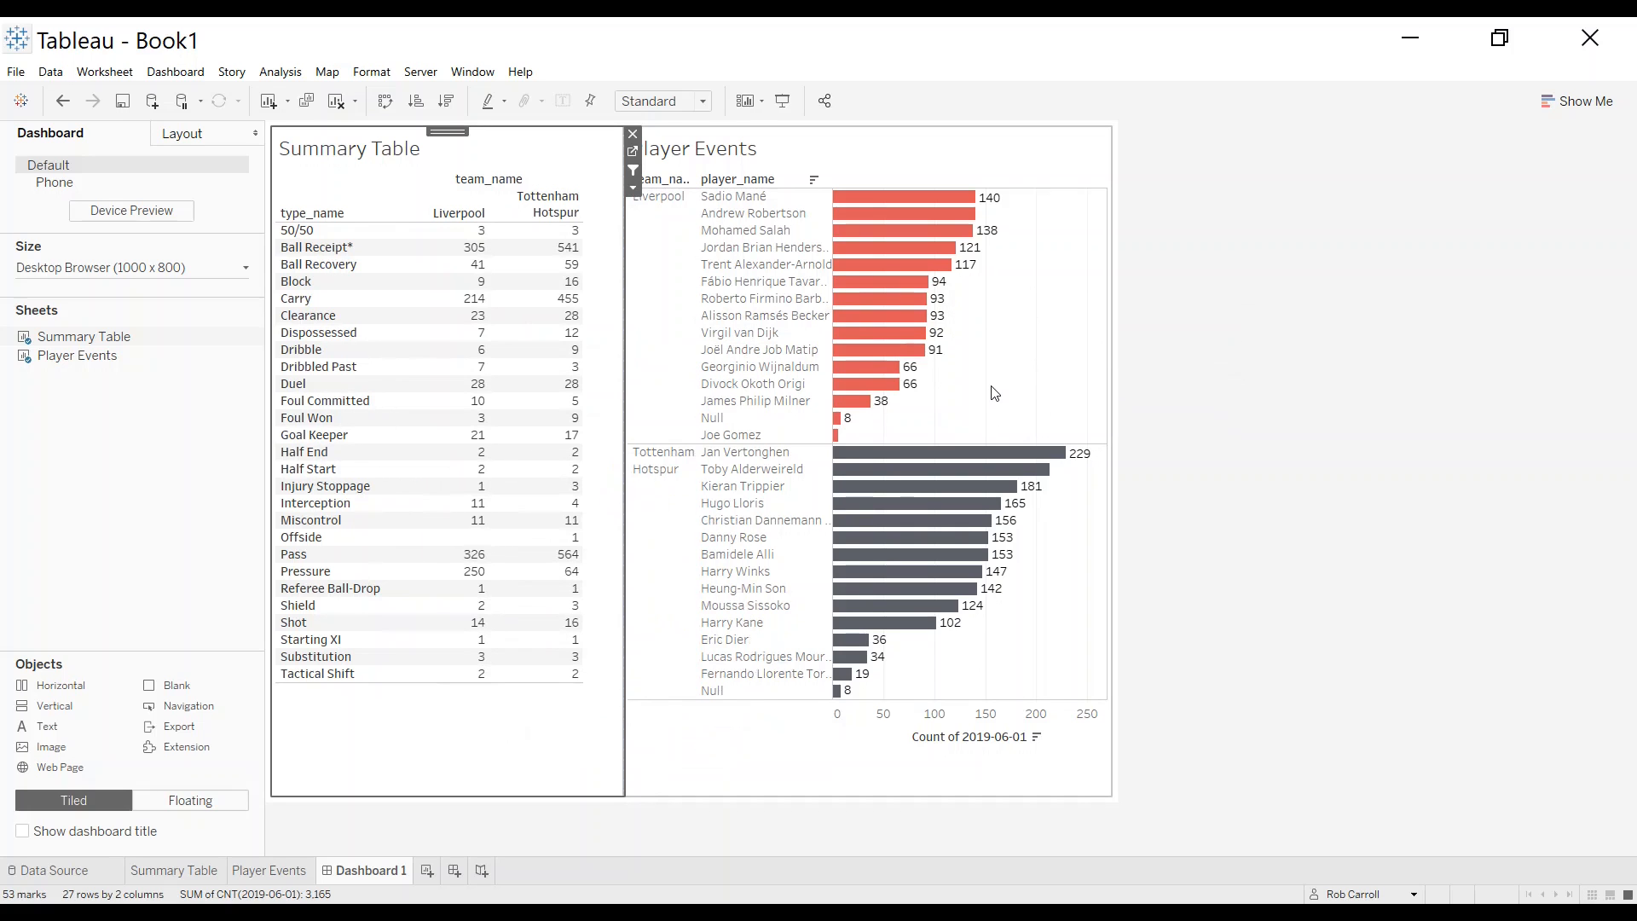
mouse_move(472, 570)
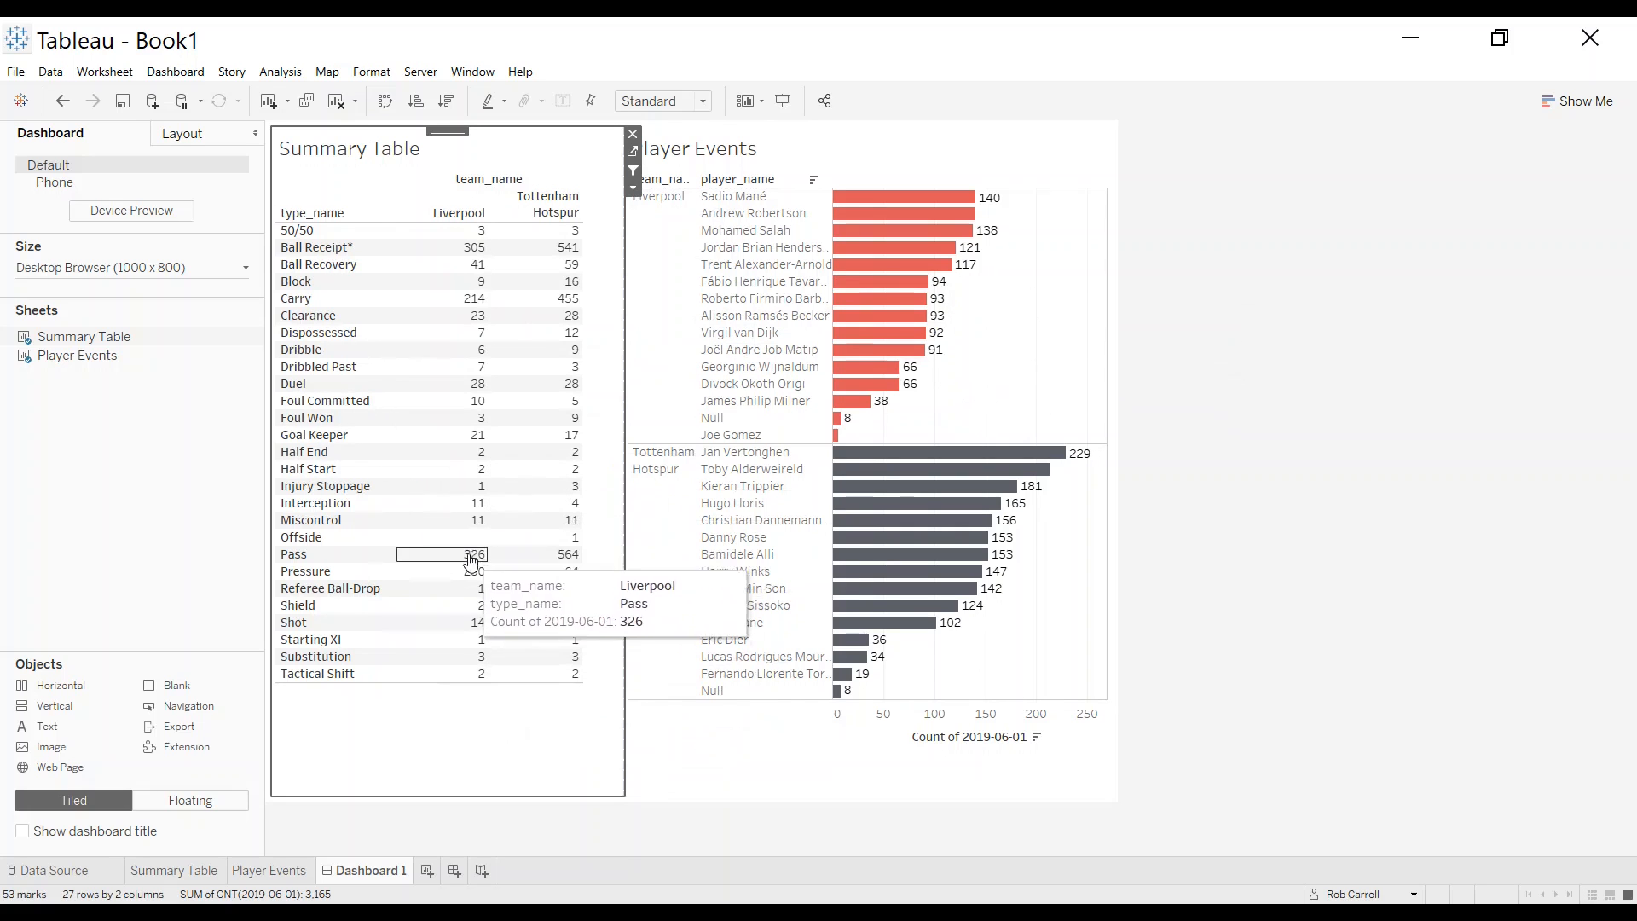
left_click(298, 555)
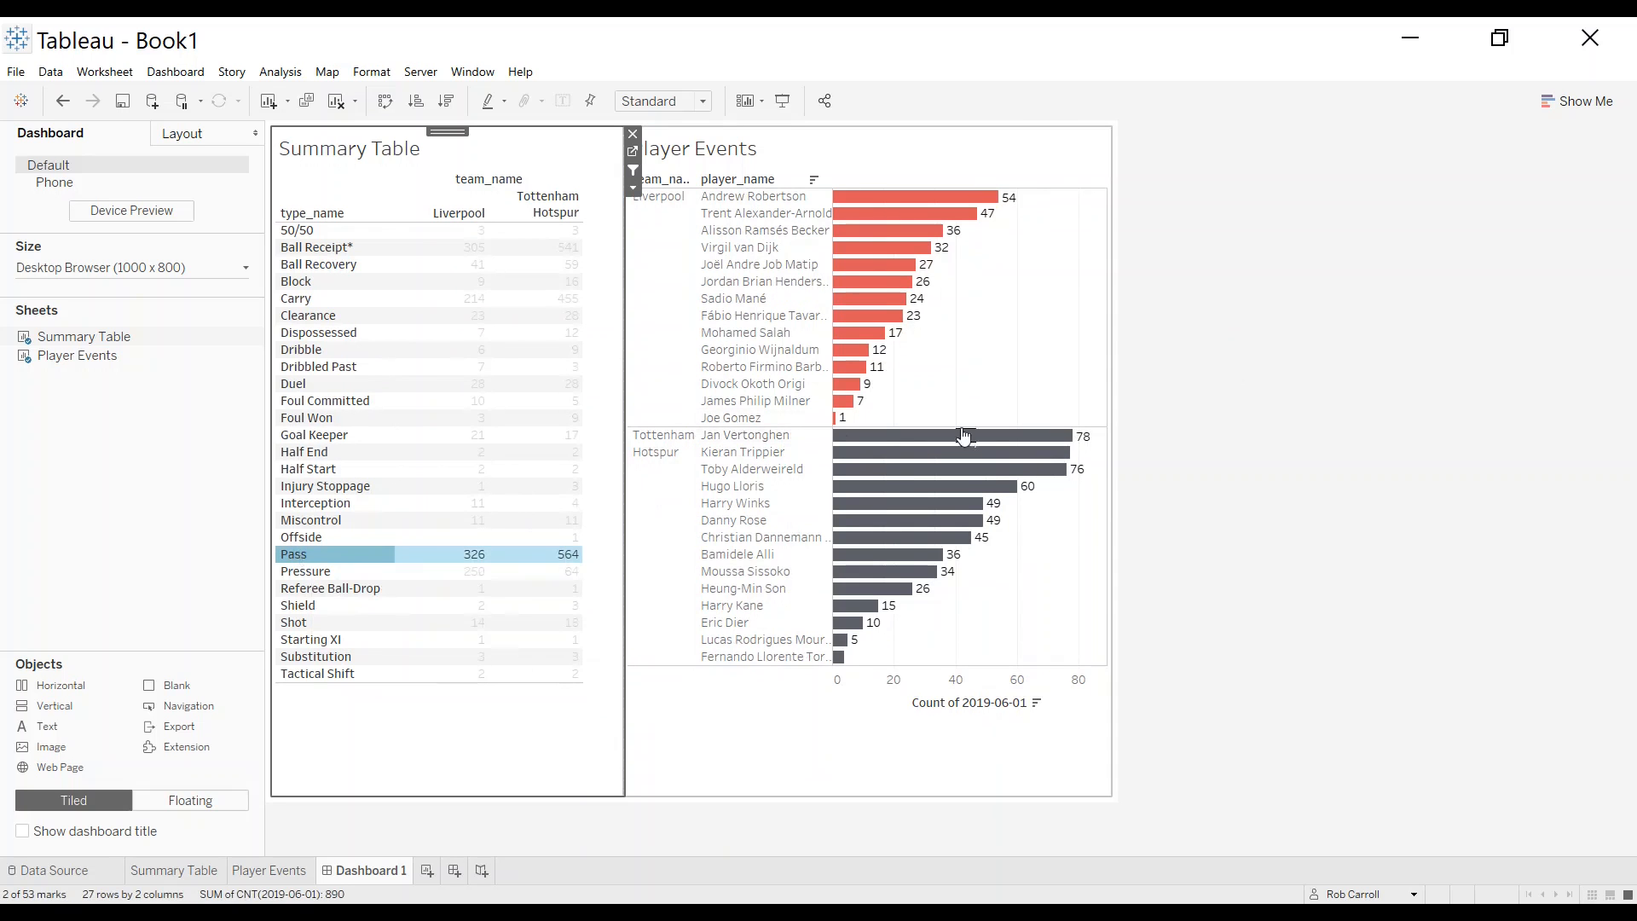
mouse_move(1006, 443)
mouse_move(990, 201)
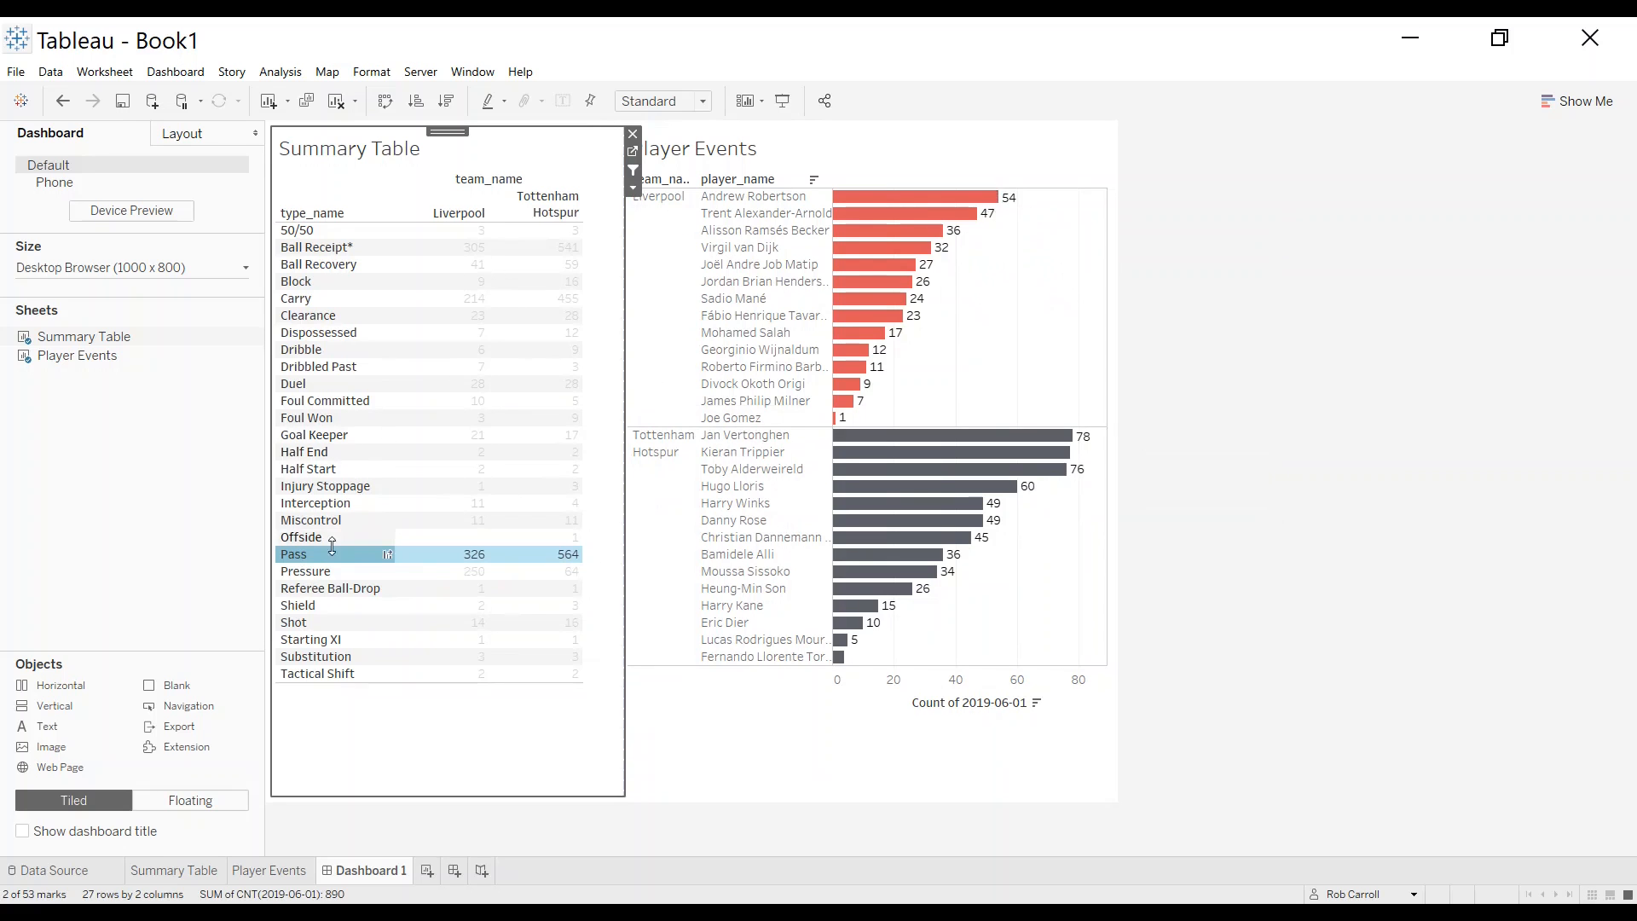
Test the filter with the Block and Foul Committed rows and Liverpool's Ball Receipt* value, and clear the selection
left_click(308, 282)
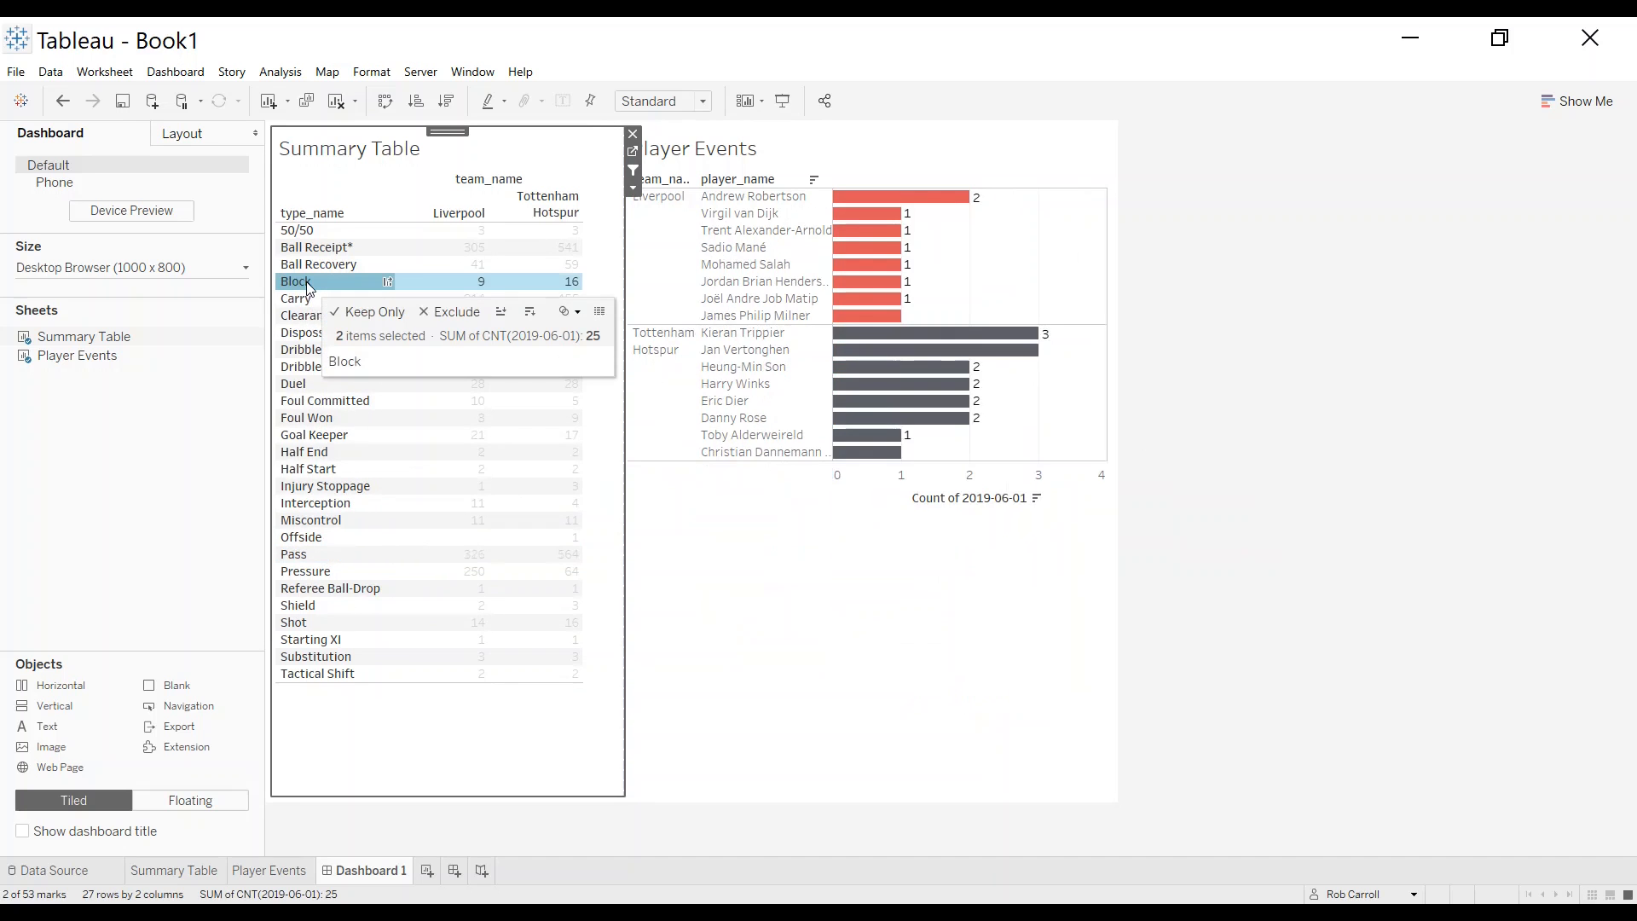
left_click(312, 407)
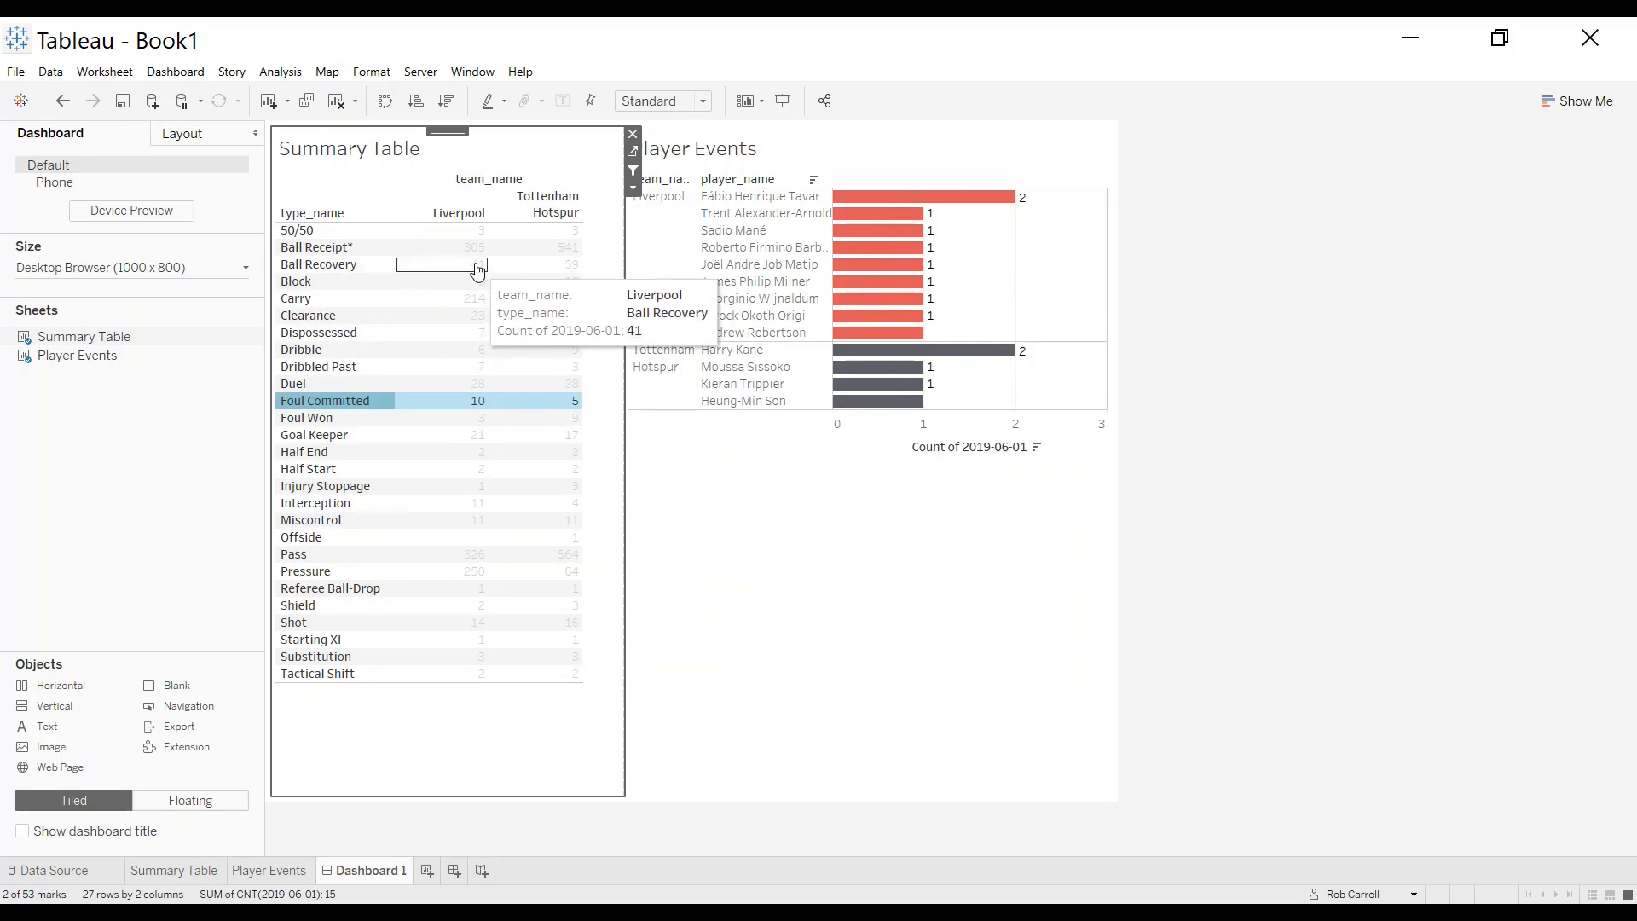
left_click(472, 248)
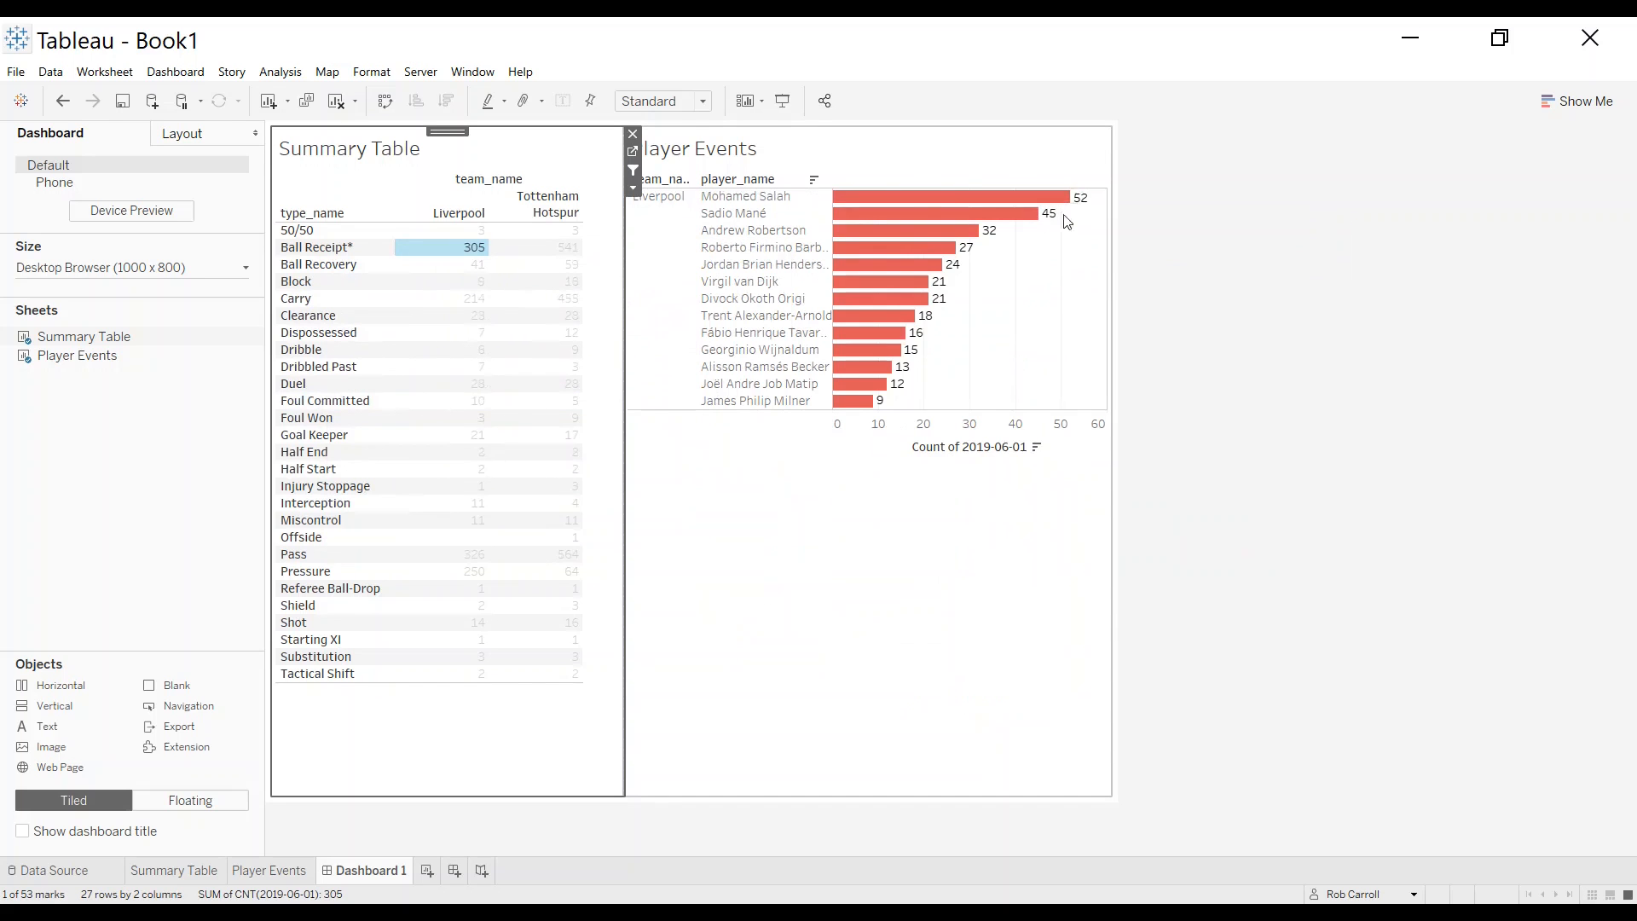
mouse_move(1078, 198)
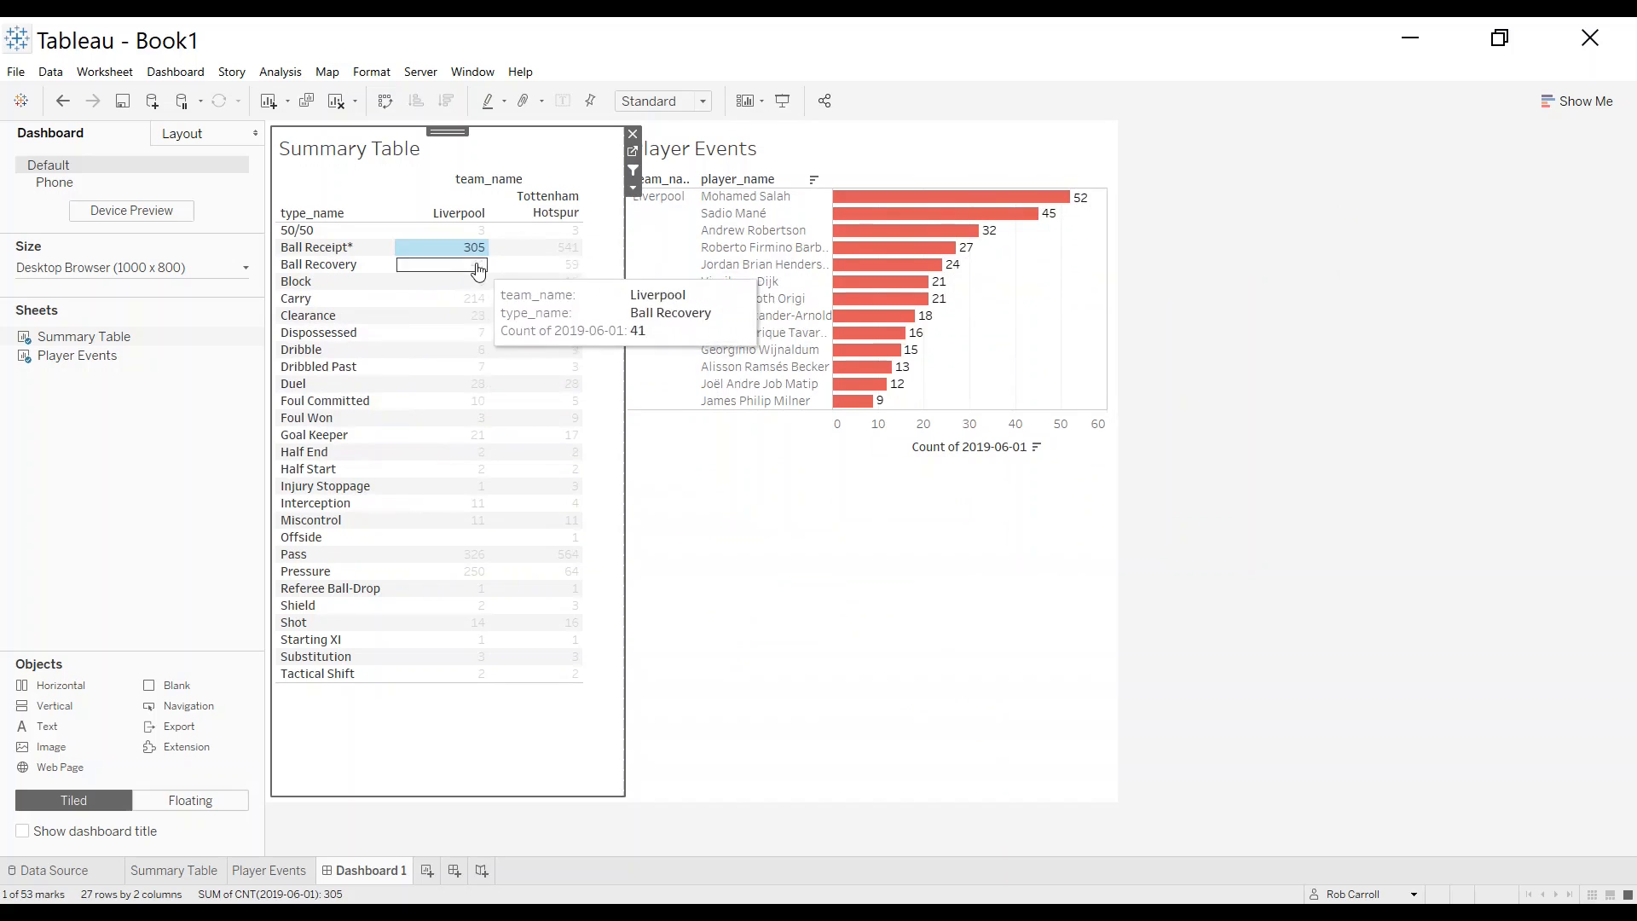
left_click(455, 253)
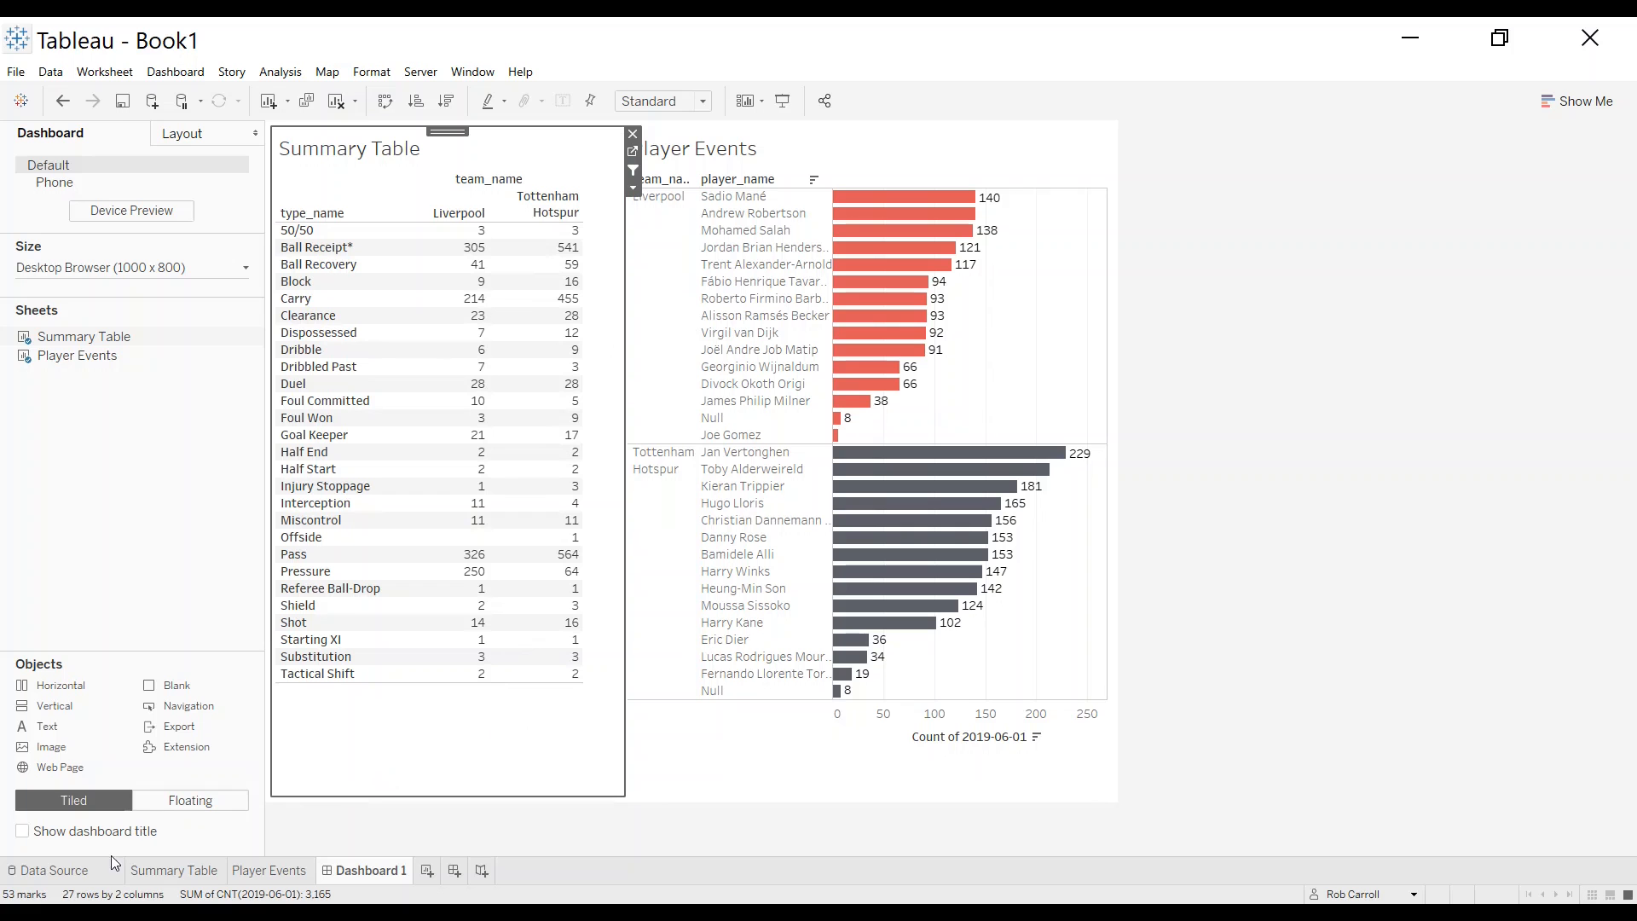
In the data source, union the 2018-05-26 sheet with the existing 2019-06-01 table
left_click(70, 867)
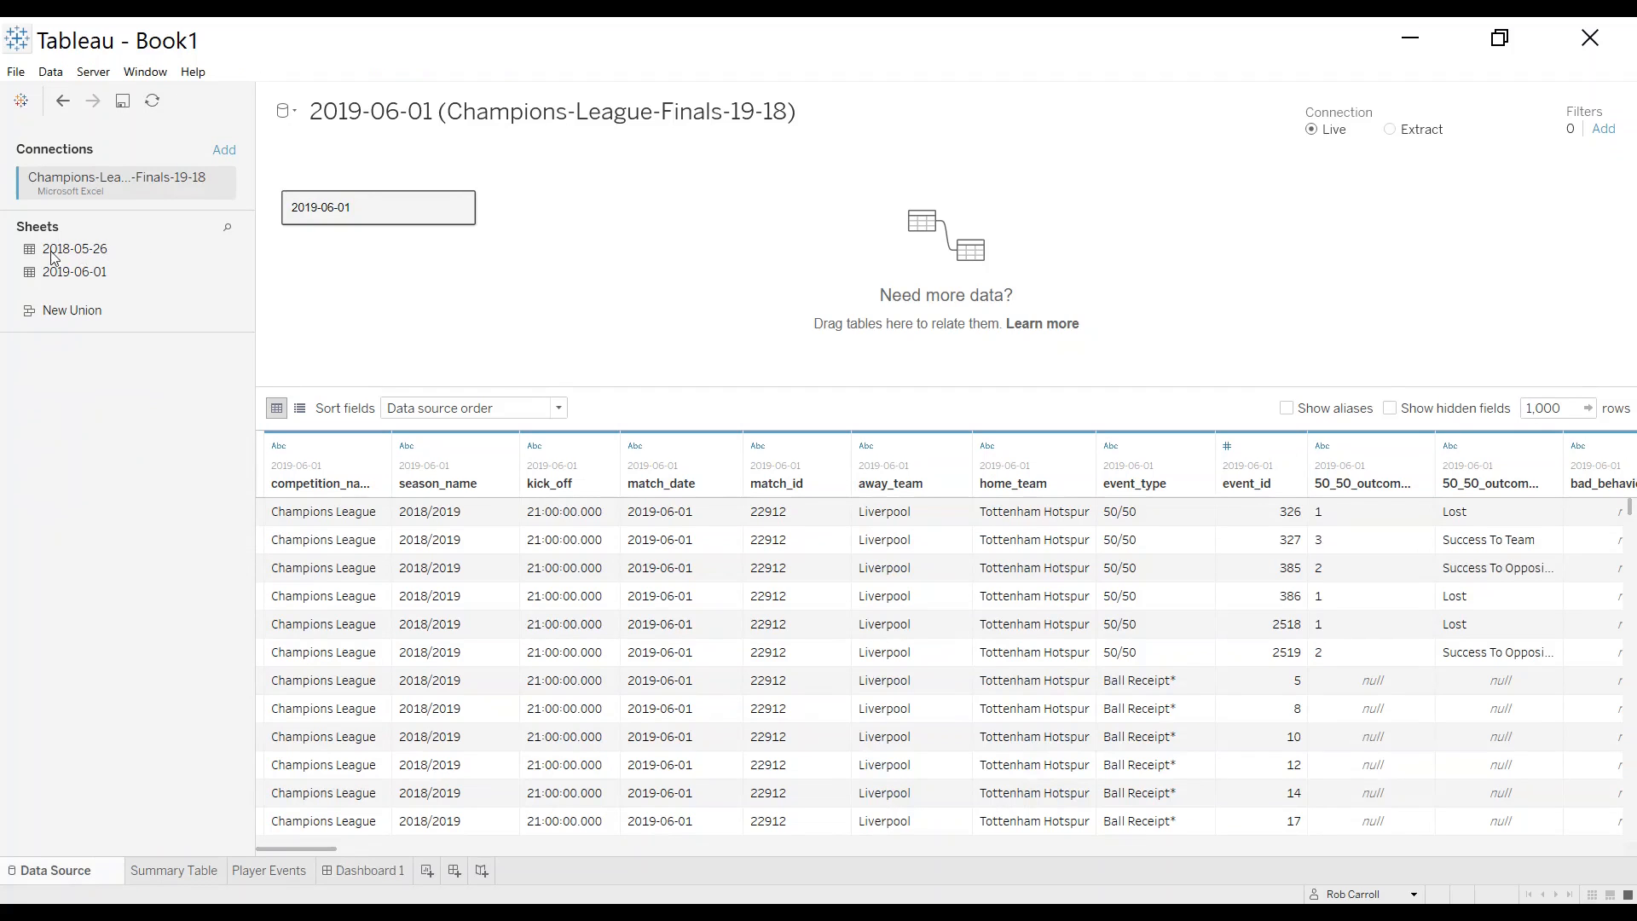
left_click_drag(83, 259, 568, 289)
left_click_drag(351, 287, 351, 244)
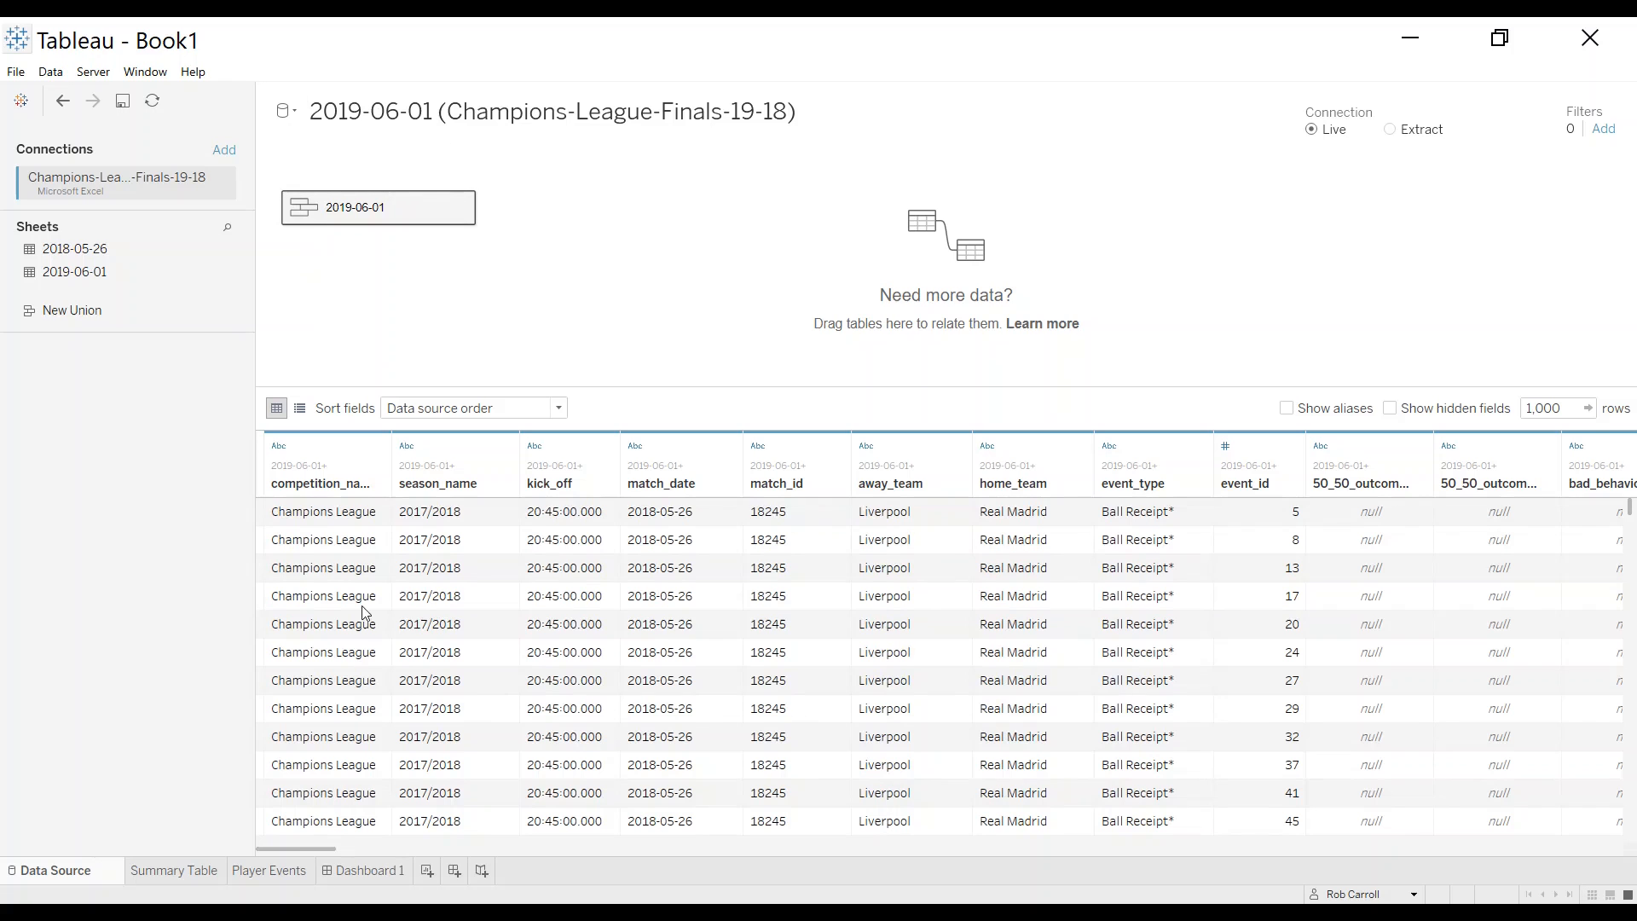
Open the Summary Table sheet and search its data fields for "mat"
left_click(177, 871)
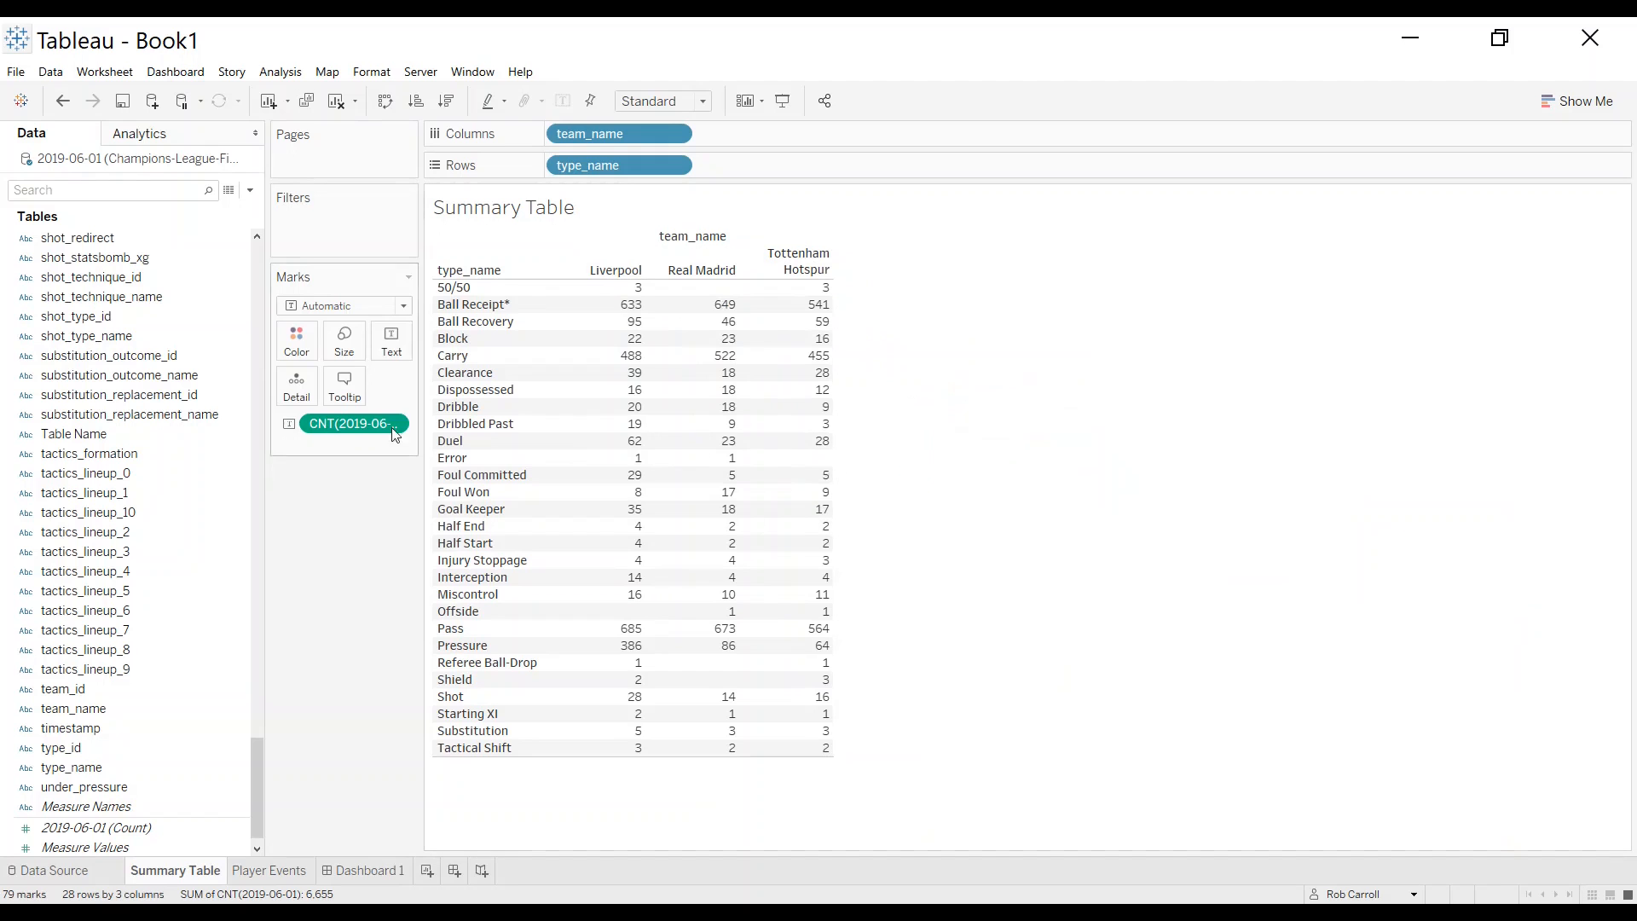
left_click(113, 186)
type("mat")
left_click(116, 237)
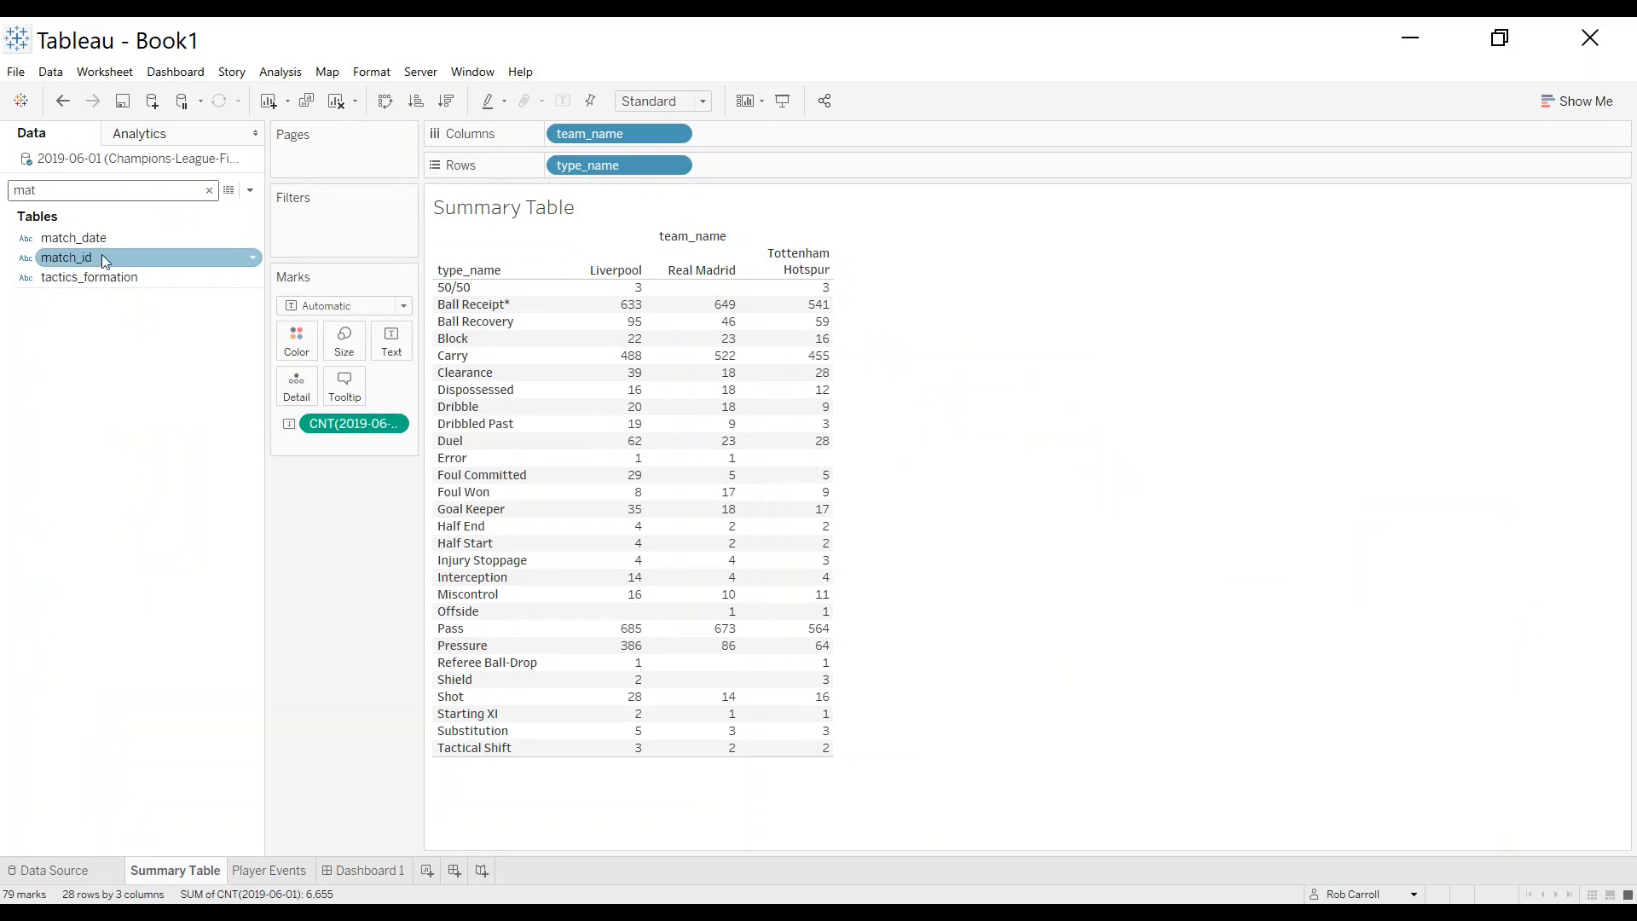
Try breaking the Summary Table columns down by match_id ahead of team_name, and remove match_id again
left_click_drag(87, 253, 592, 145)
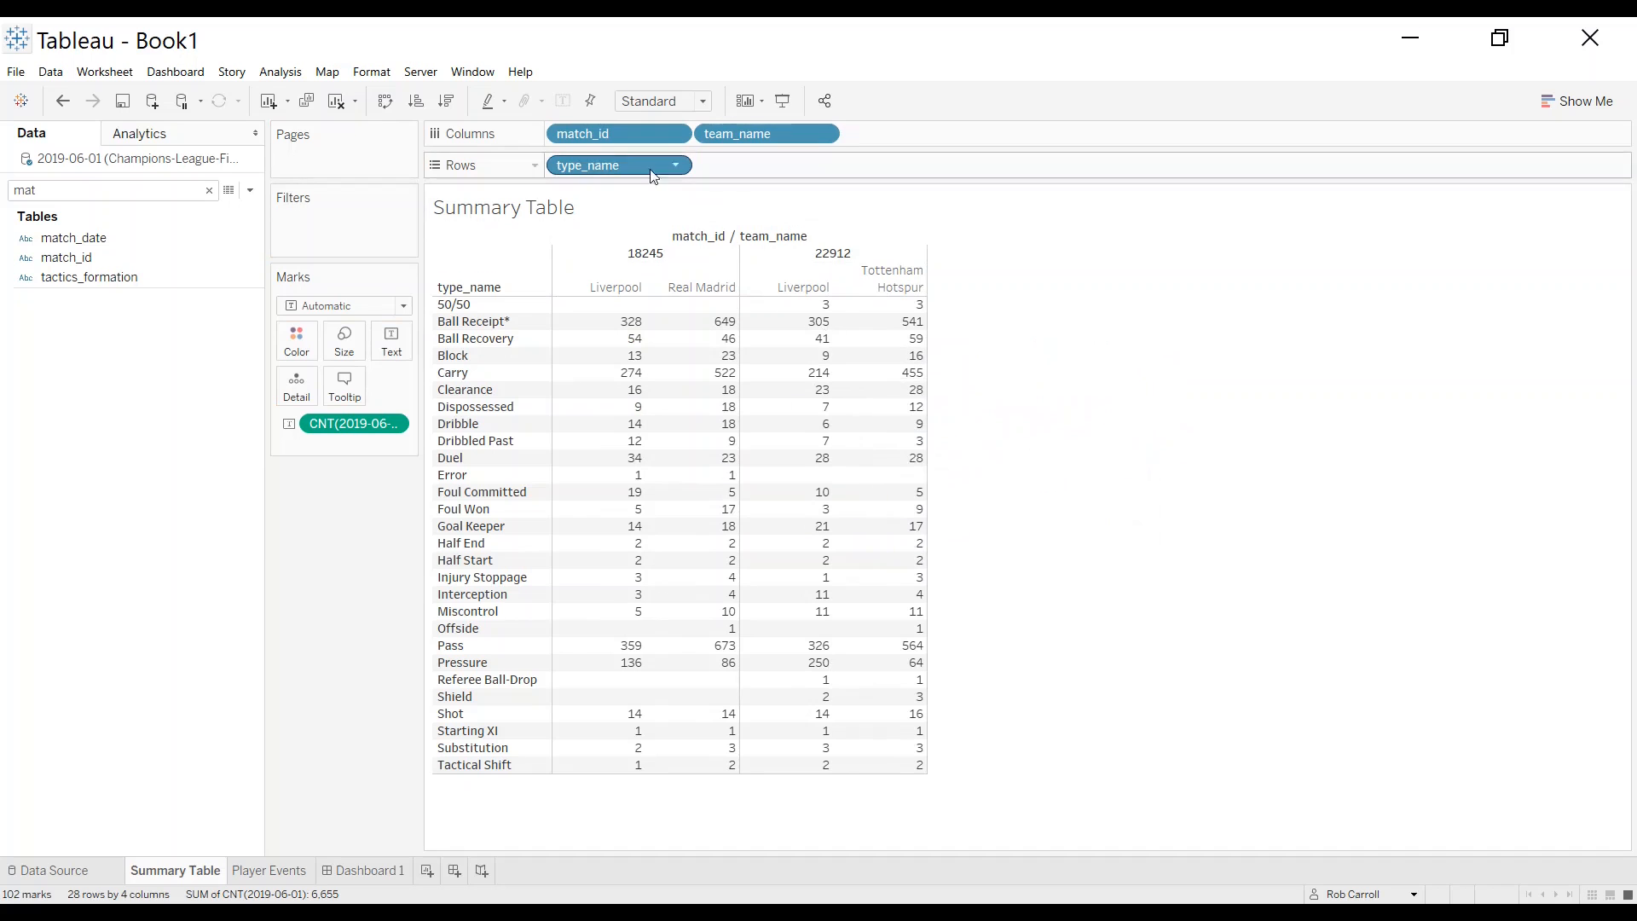
left_click_drag(617, 130, 120, 292)
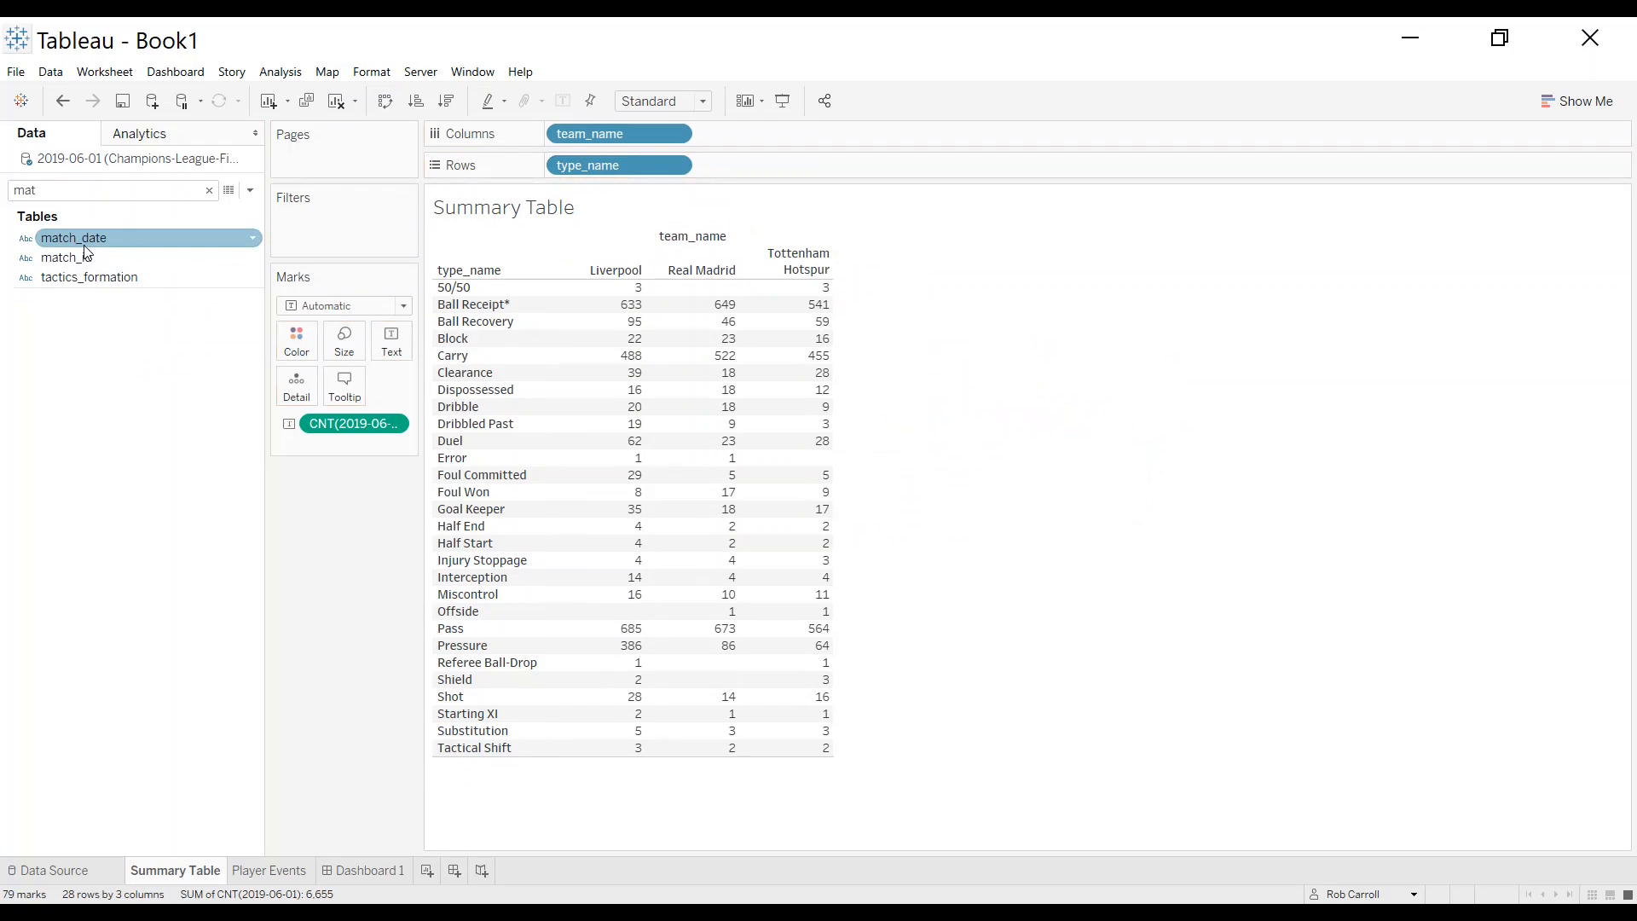
Show a match_date filter on the Summary Table and test it with each final's date, leaving both 2018-05-26 and 2019-06-01 selected
right_click(79, 239)
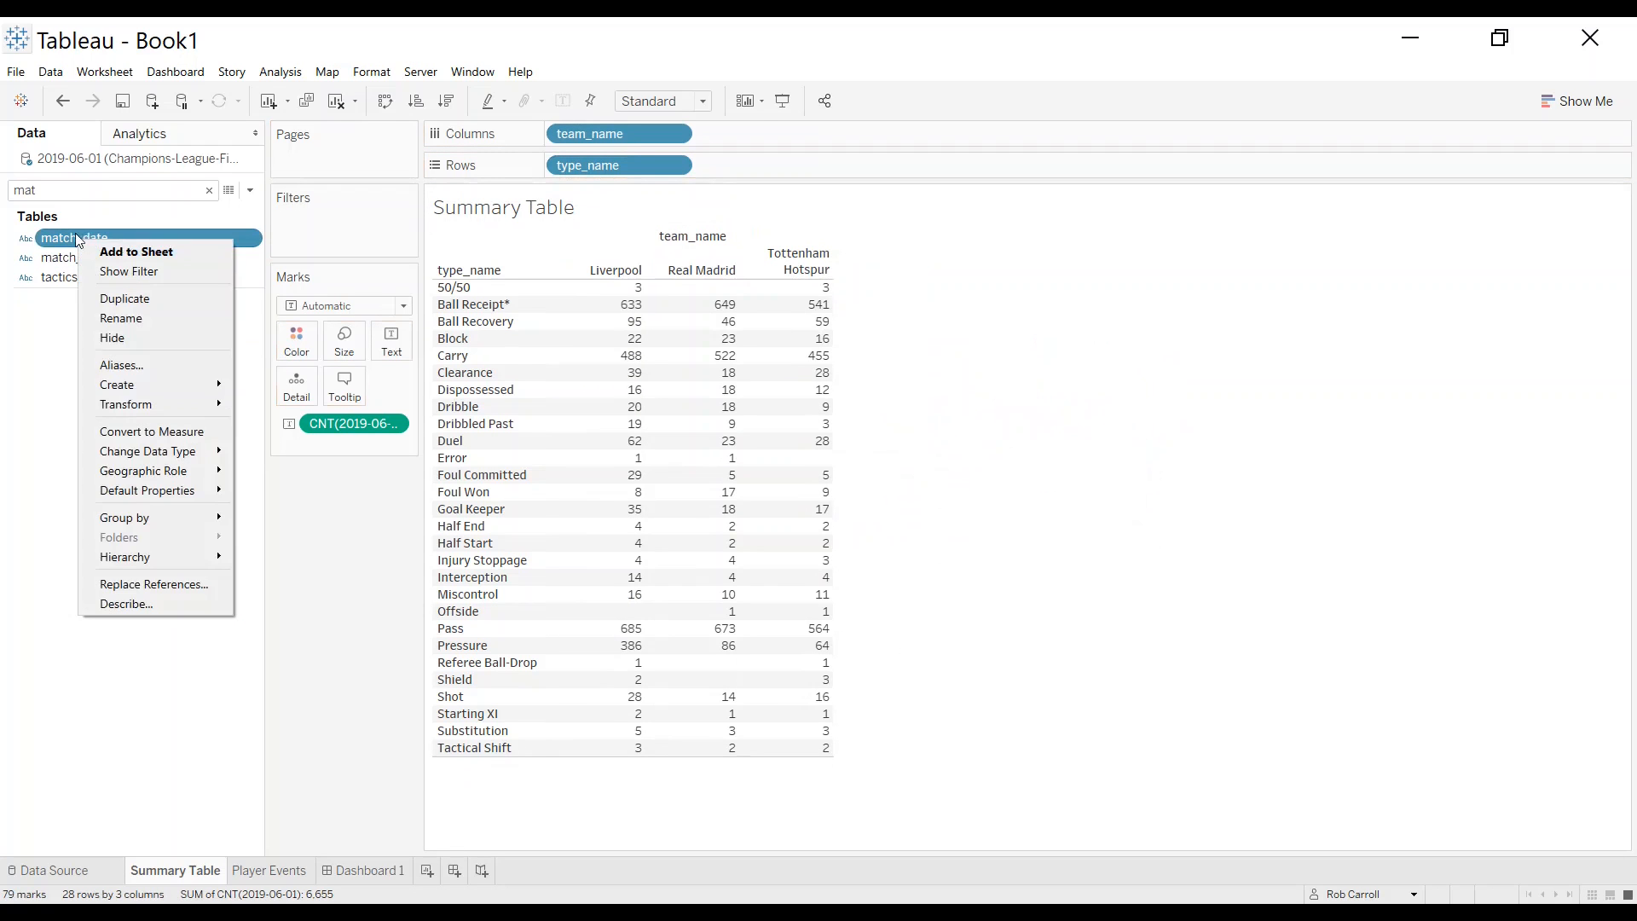
left_click(140, 270)
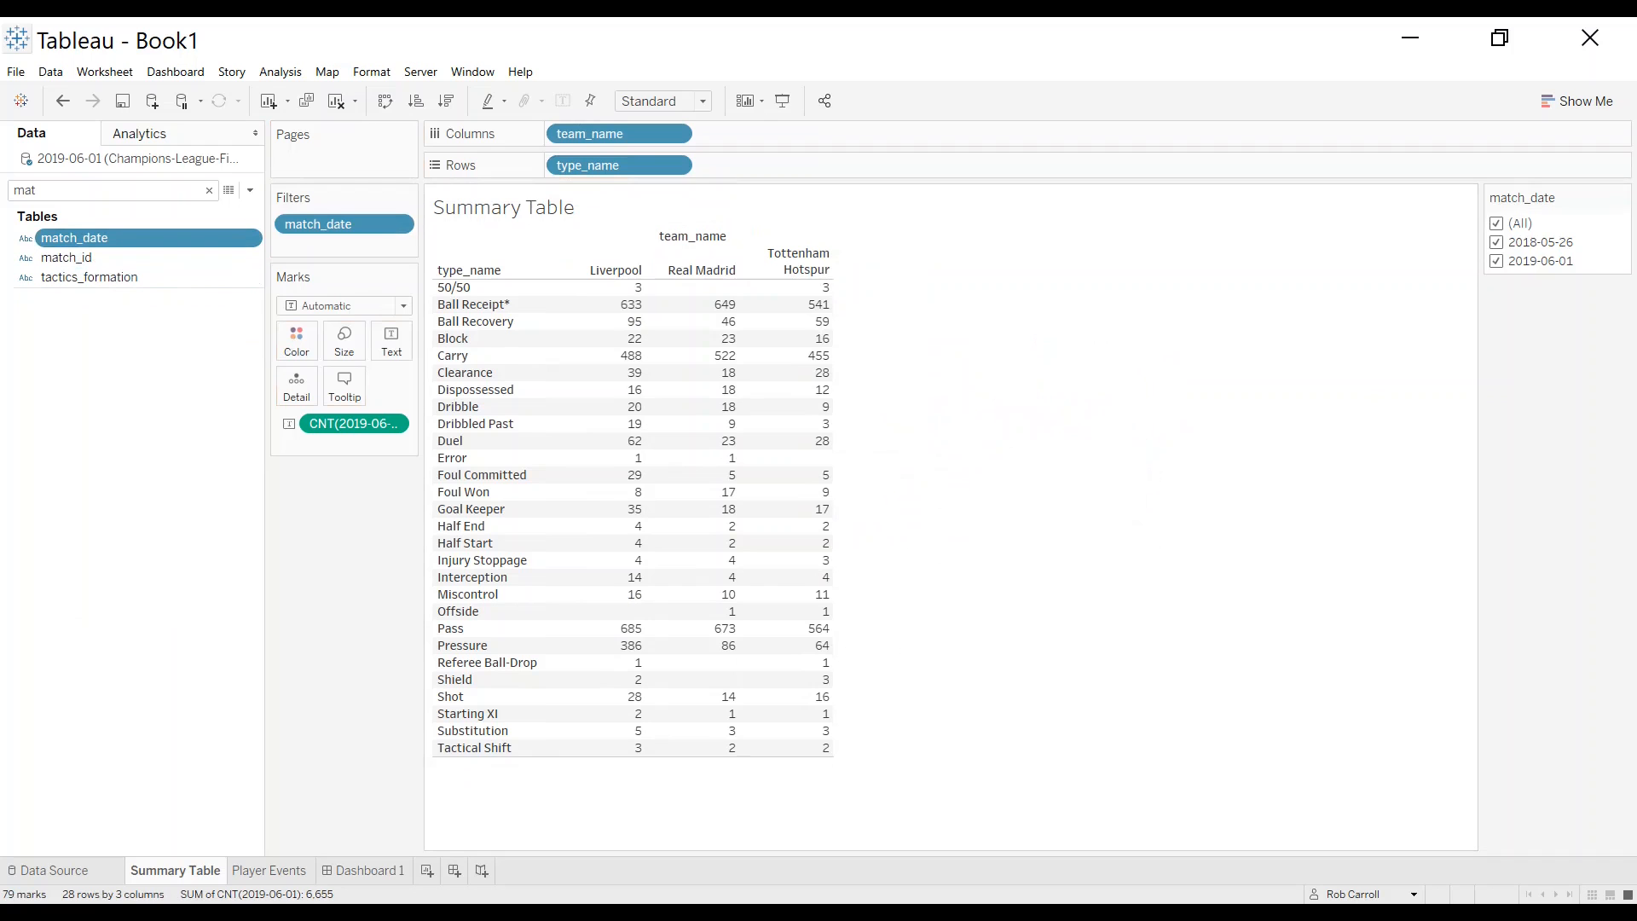
left_click(1497, 242)
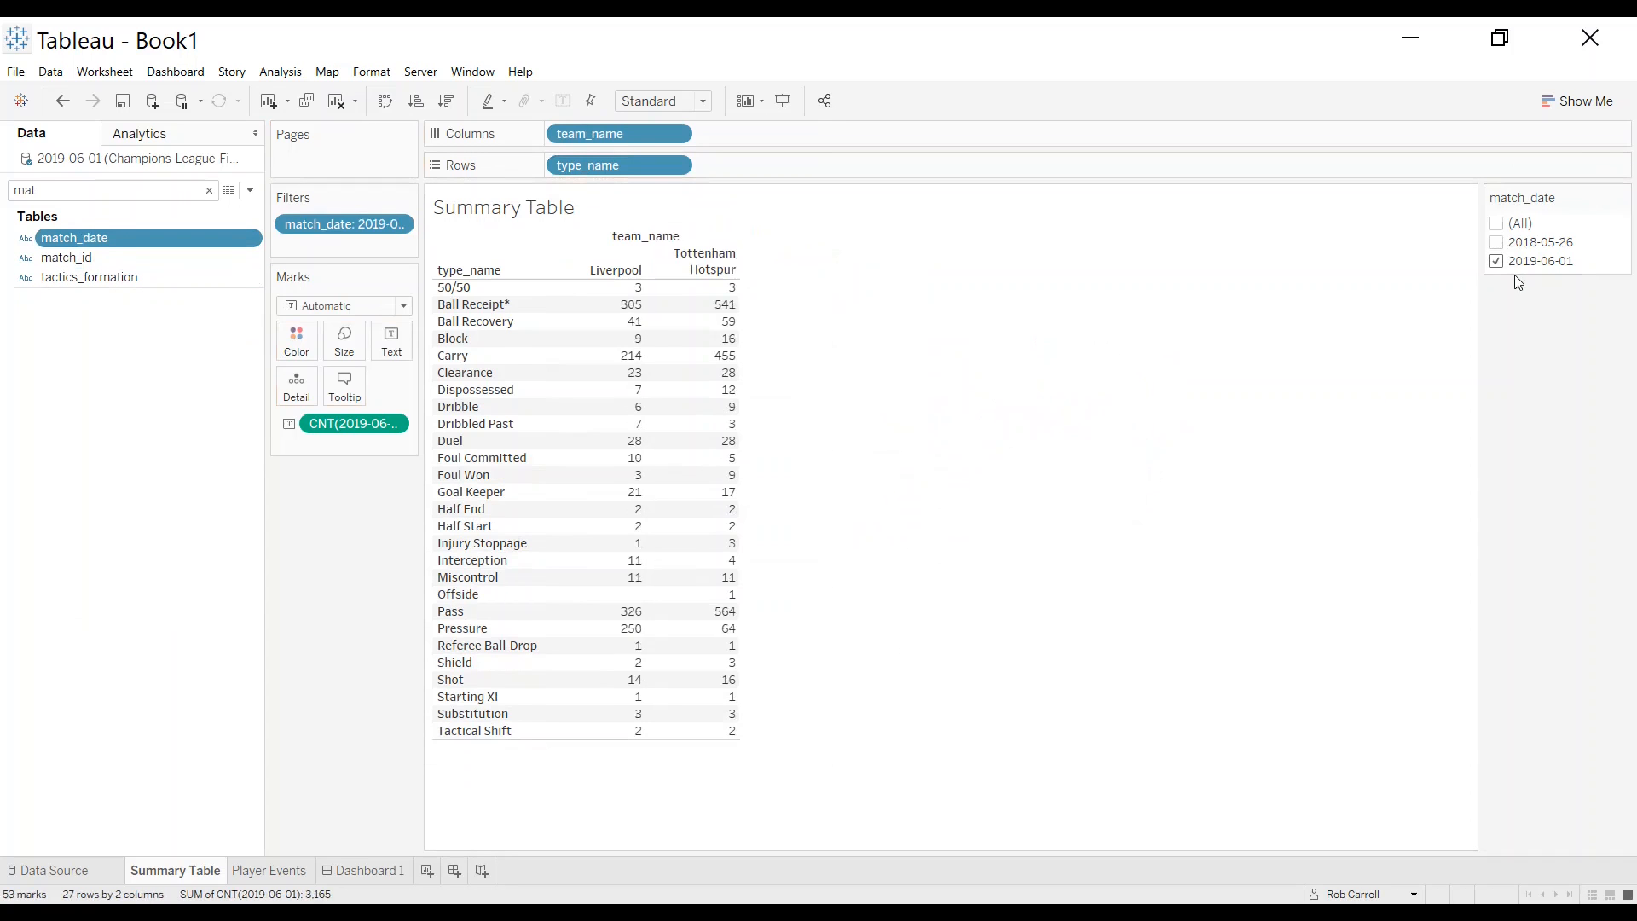
left_click(1497, 242)
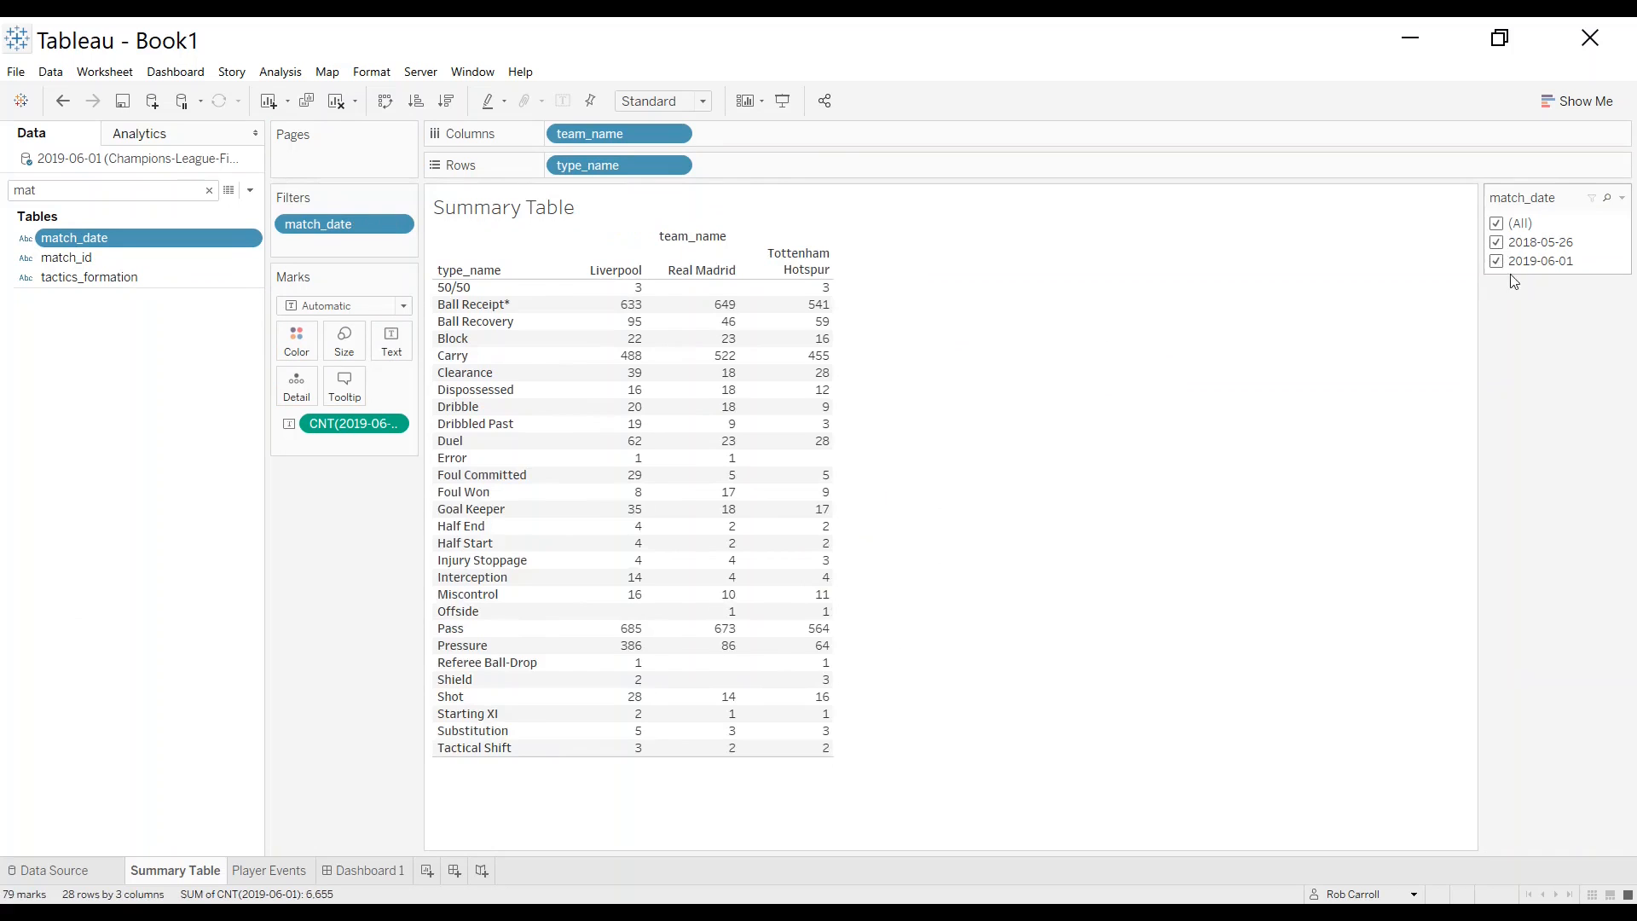
left_click(1498, 262)
left_click(1501, 263)
left_click(1499, 262)
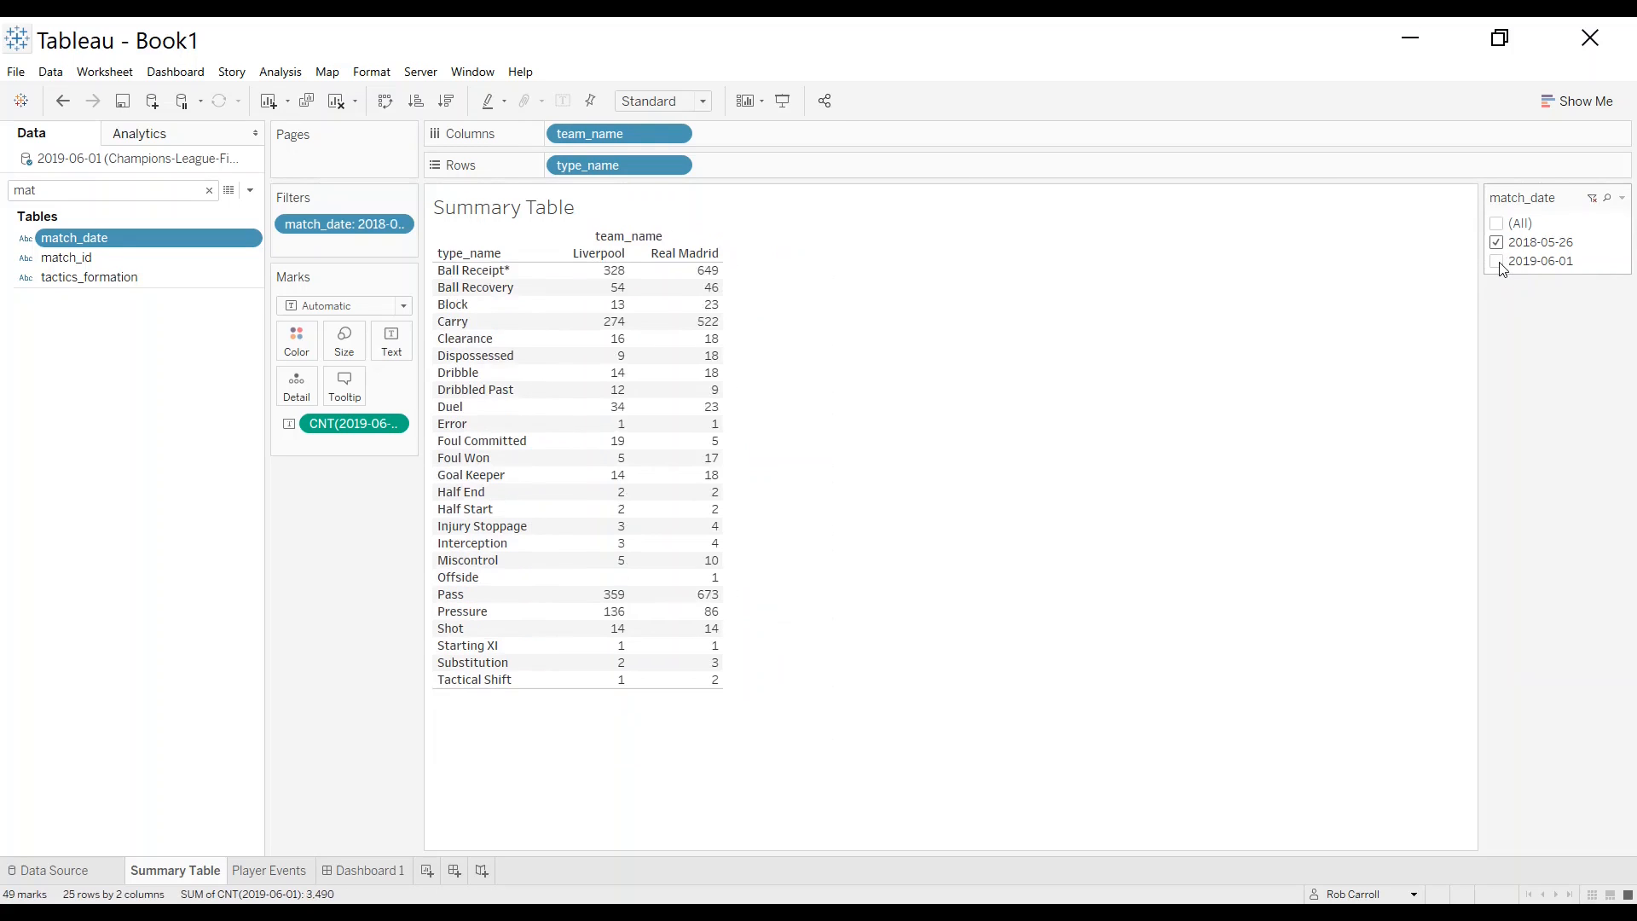
left_click(1499, 262)
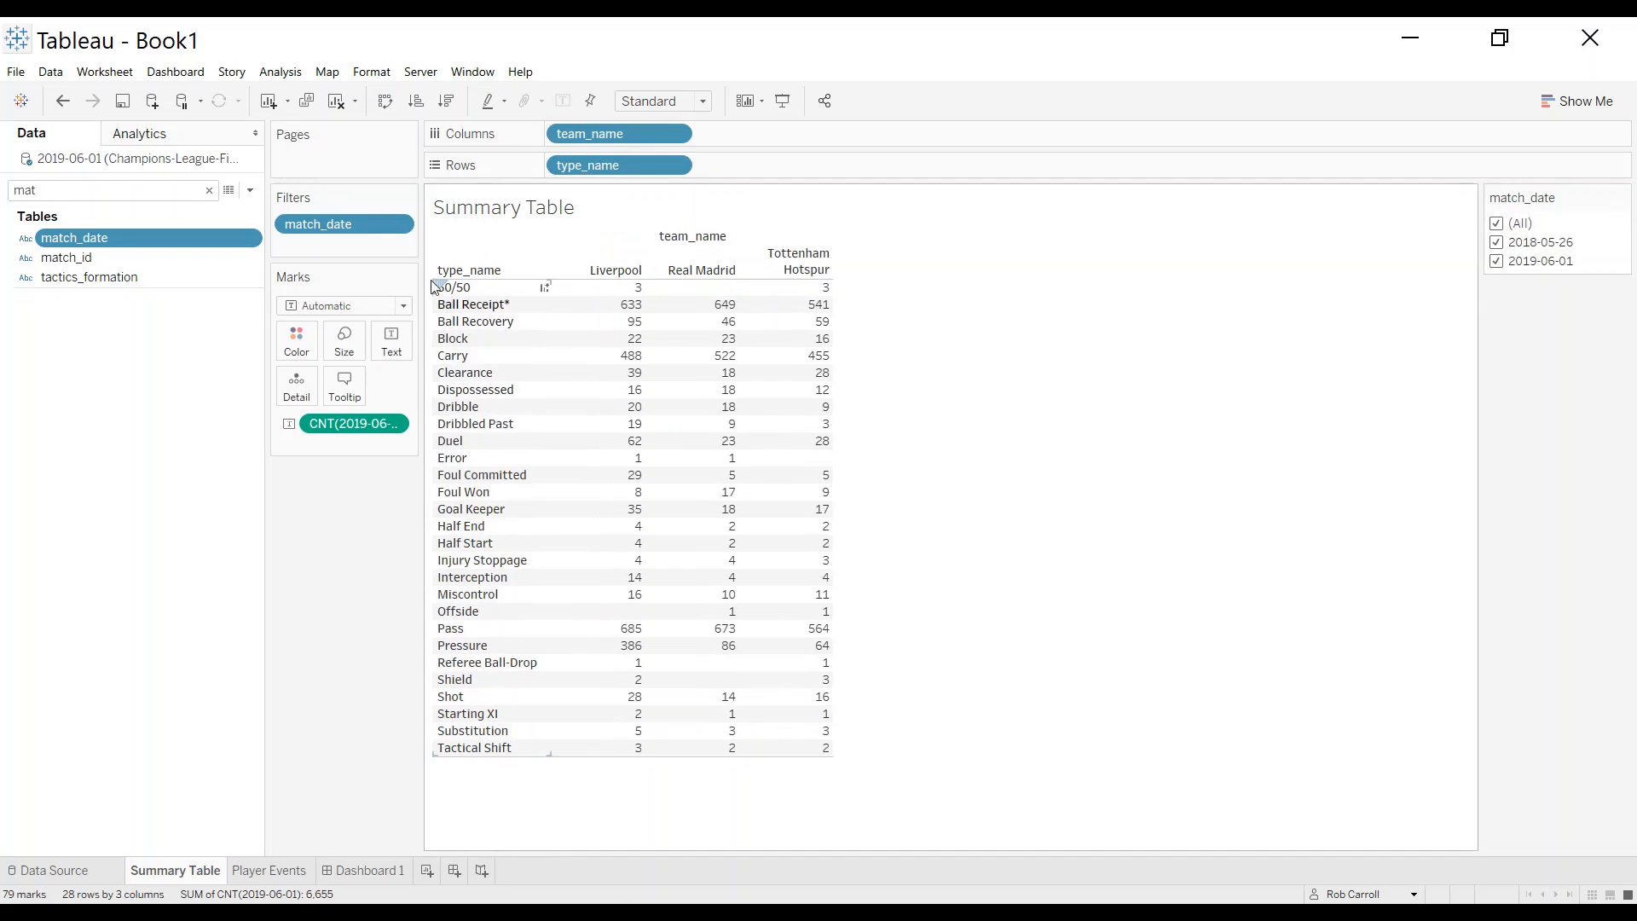
Apply the match_date filter to all worksheets using this data source, limit it to 2018-05-26, and check the Player Events sheet
left_click(398, 227)
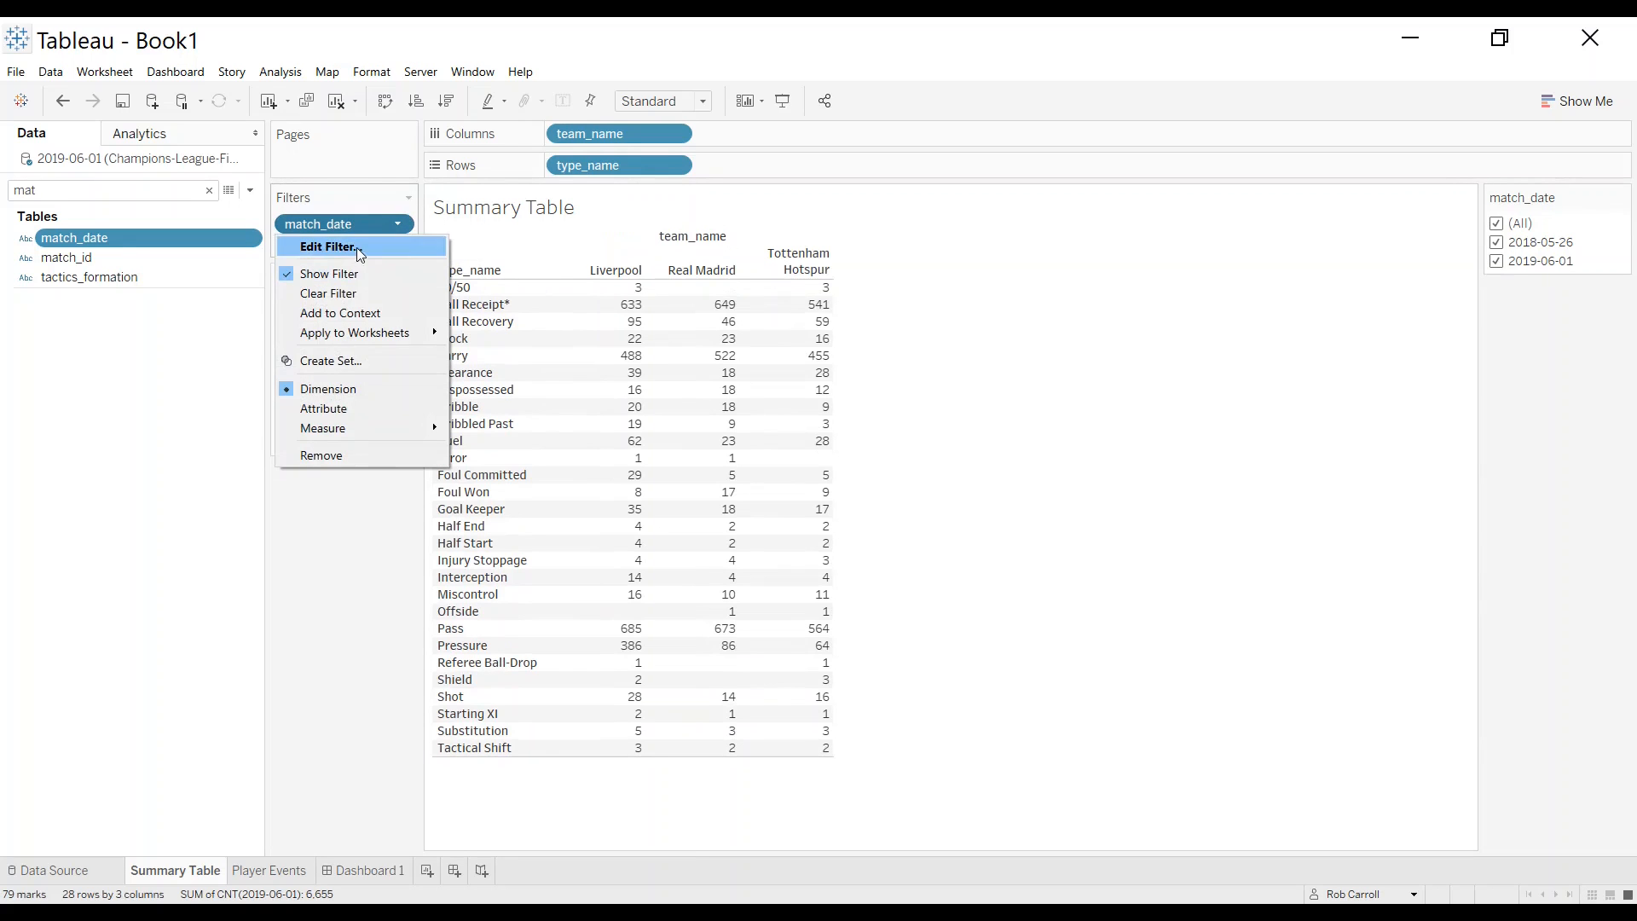
mouse_move(410, 339)
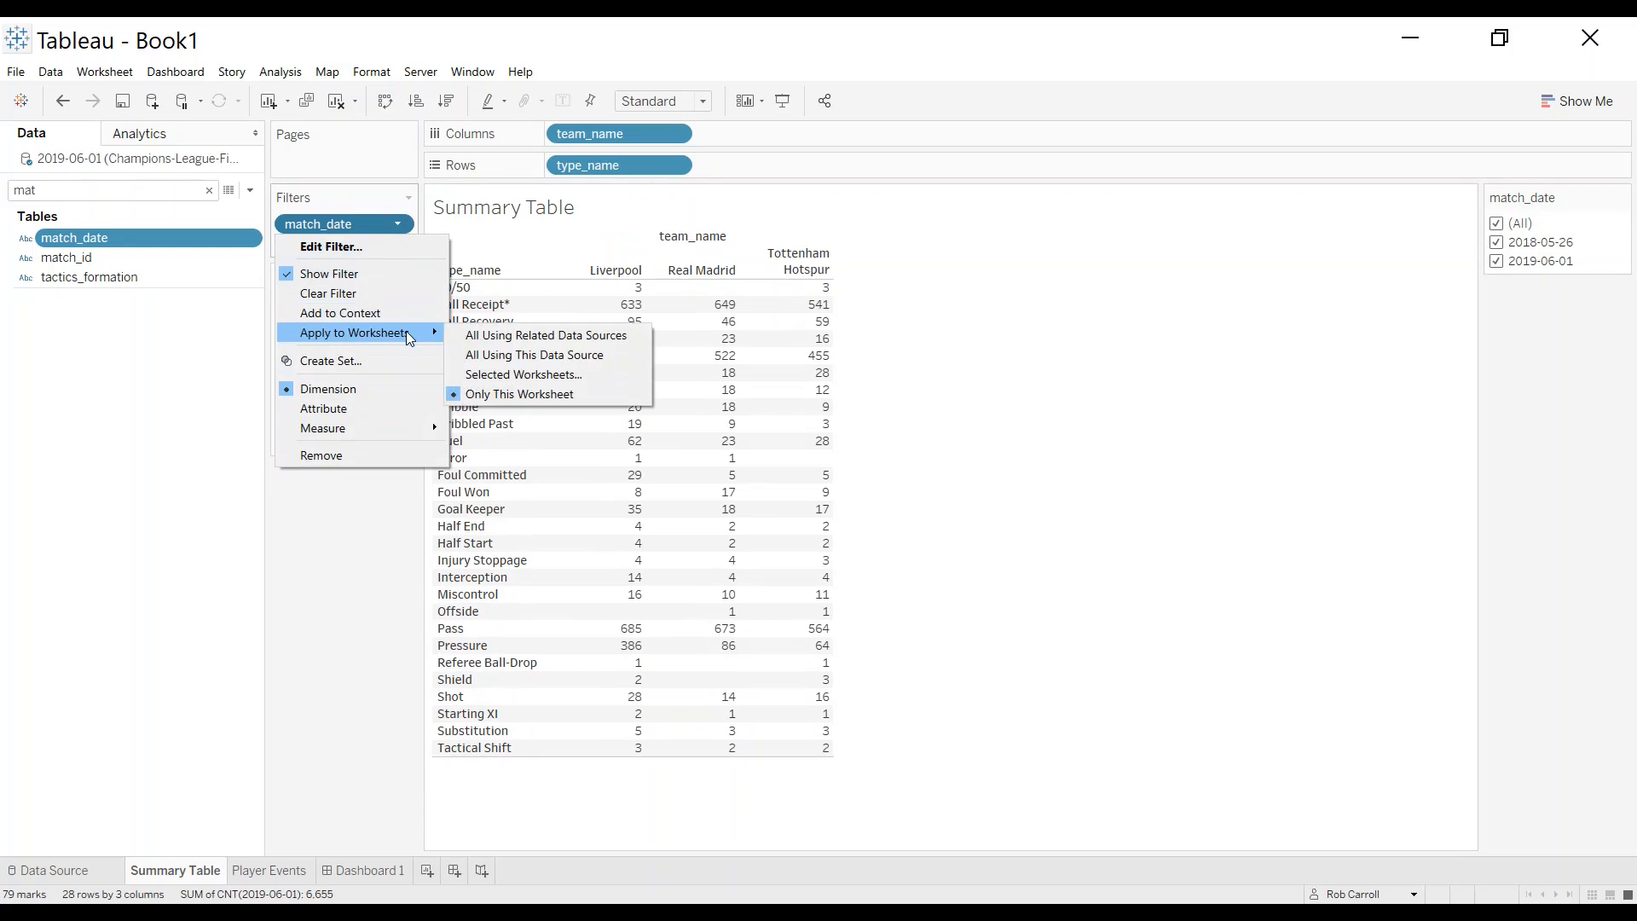
left_click(576, 362)
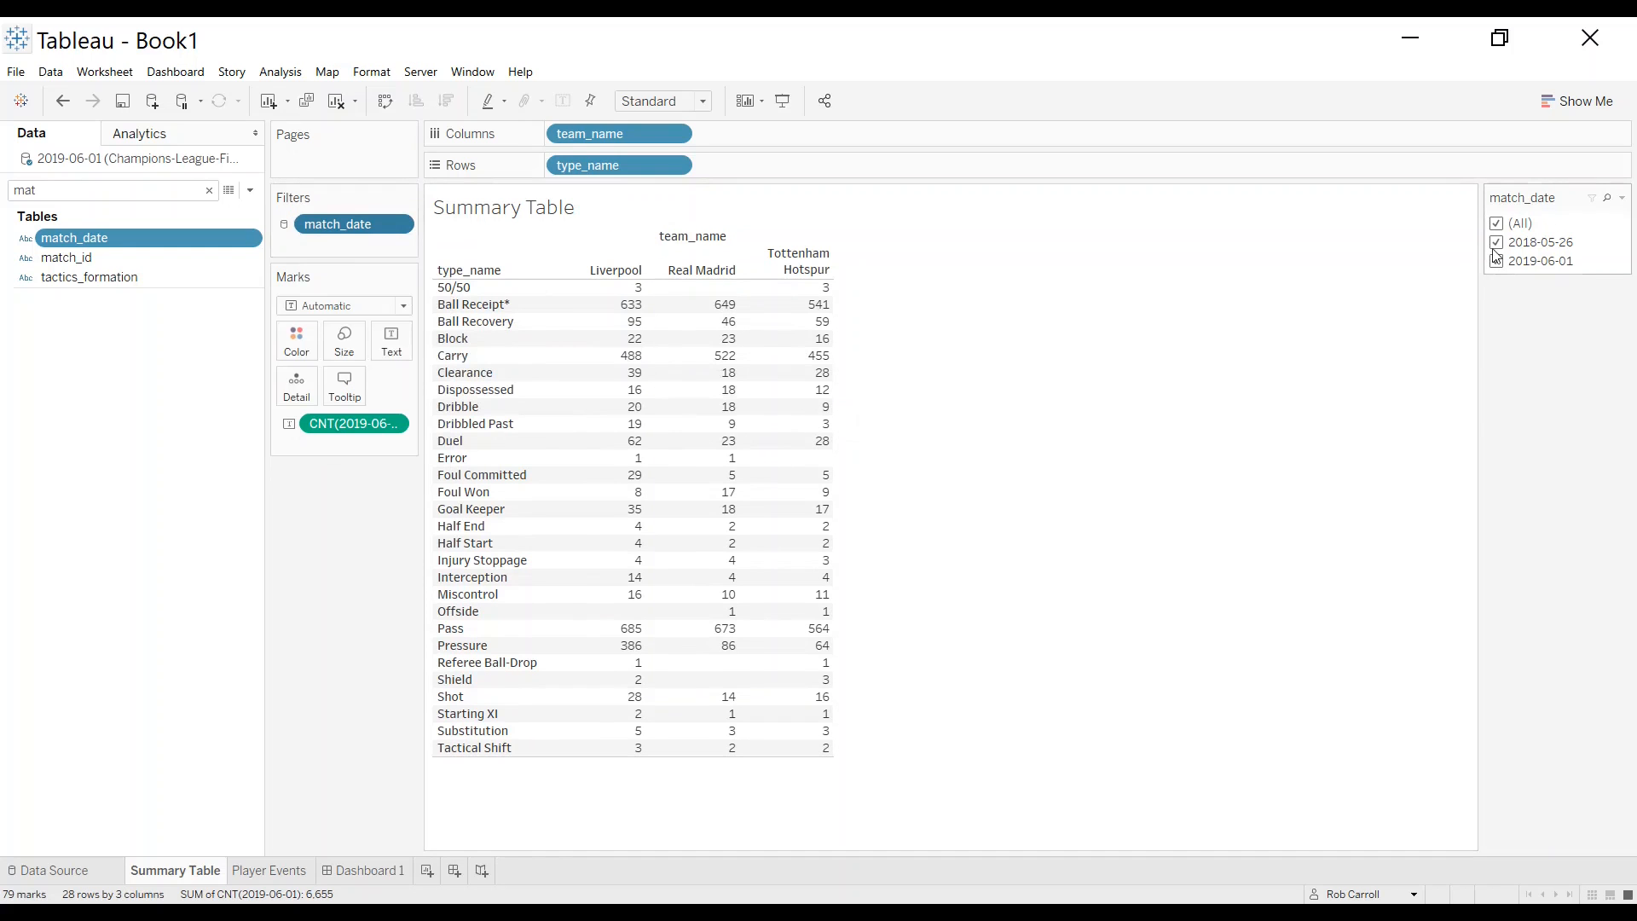
left_click(1498, 261)
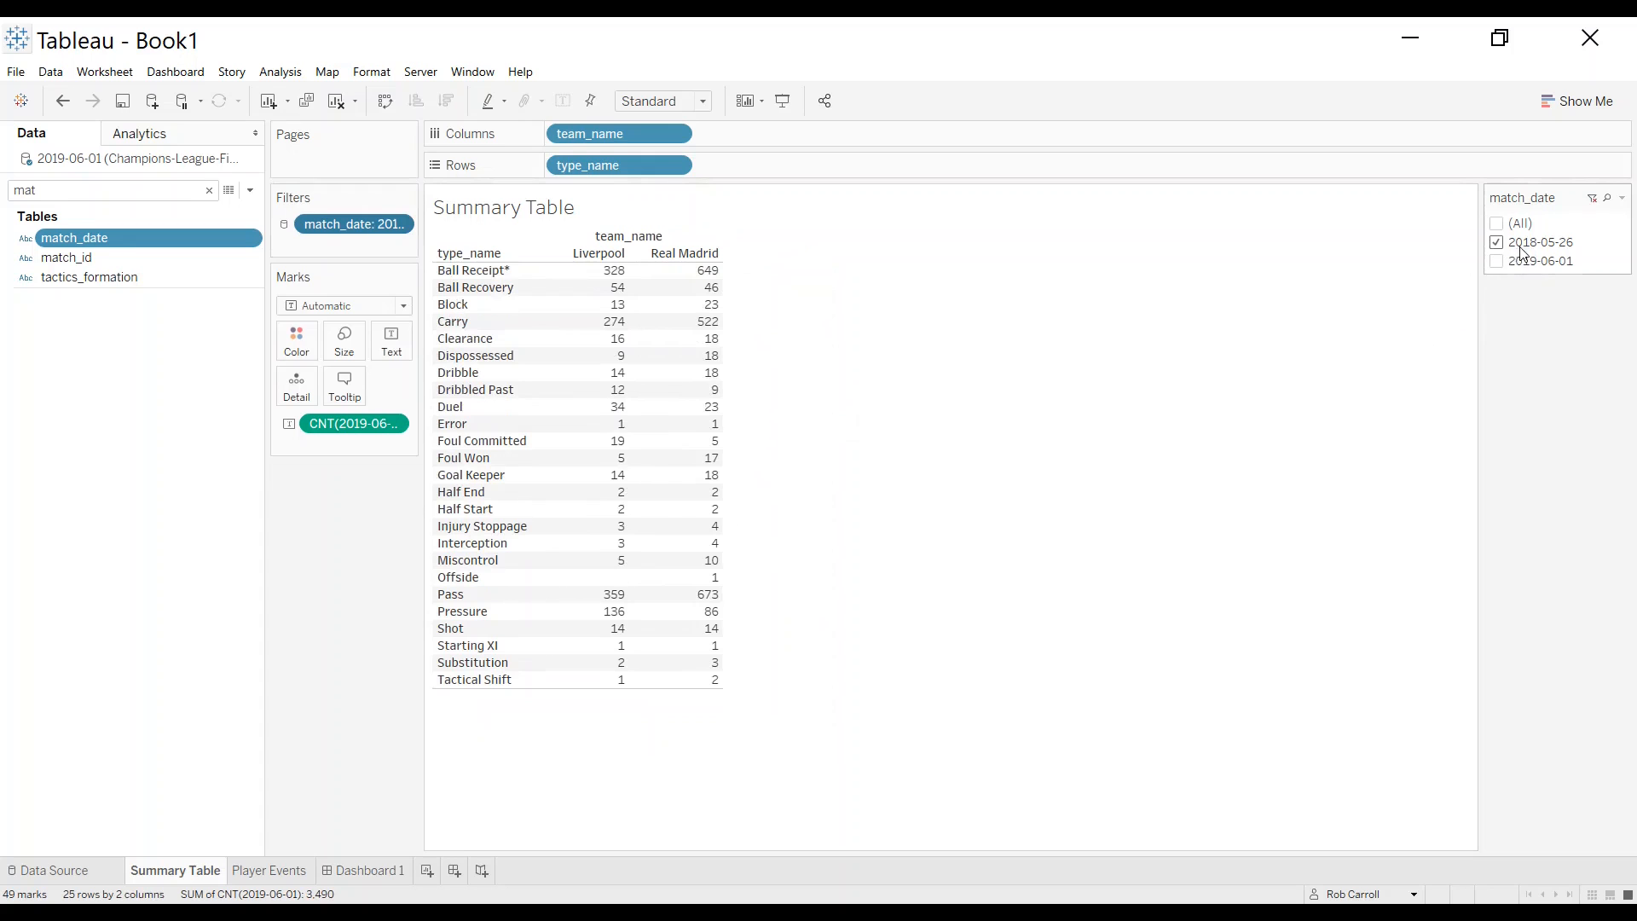
left_click(274, 872)
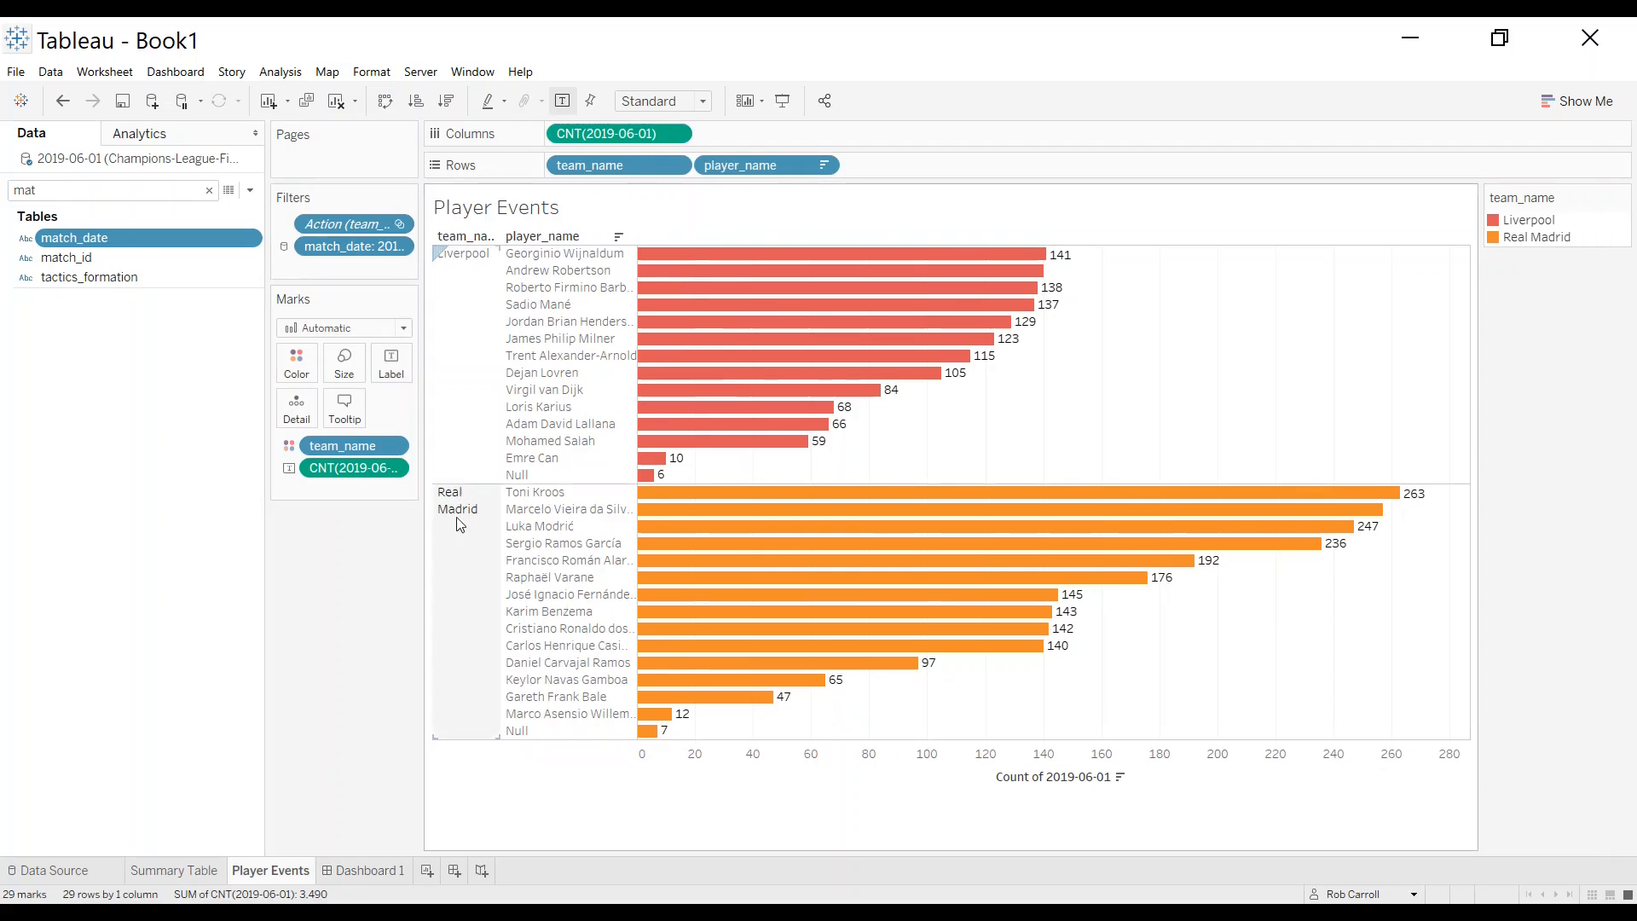
Add the Summary Table's match_date filter to Dashboard 1
left_click(358, 869)
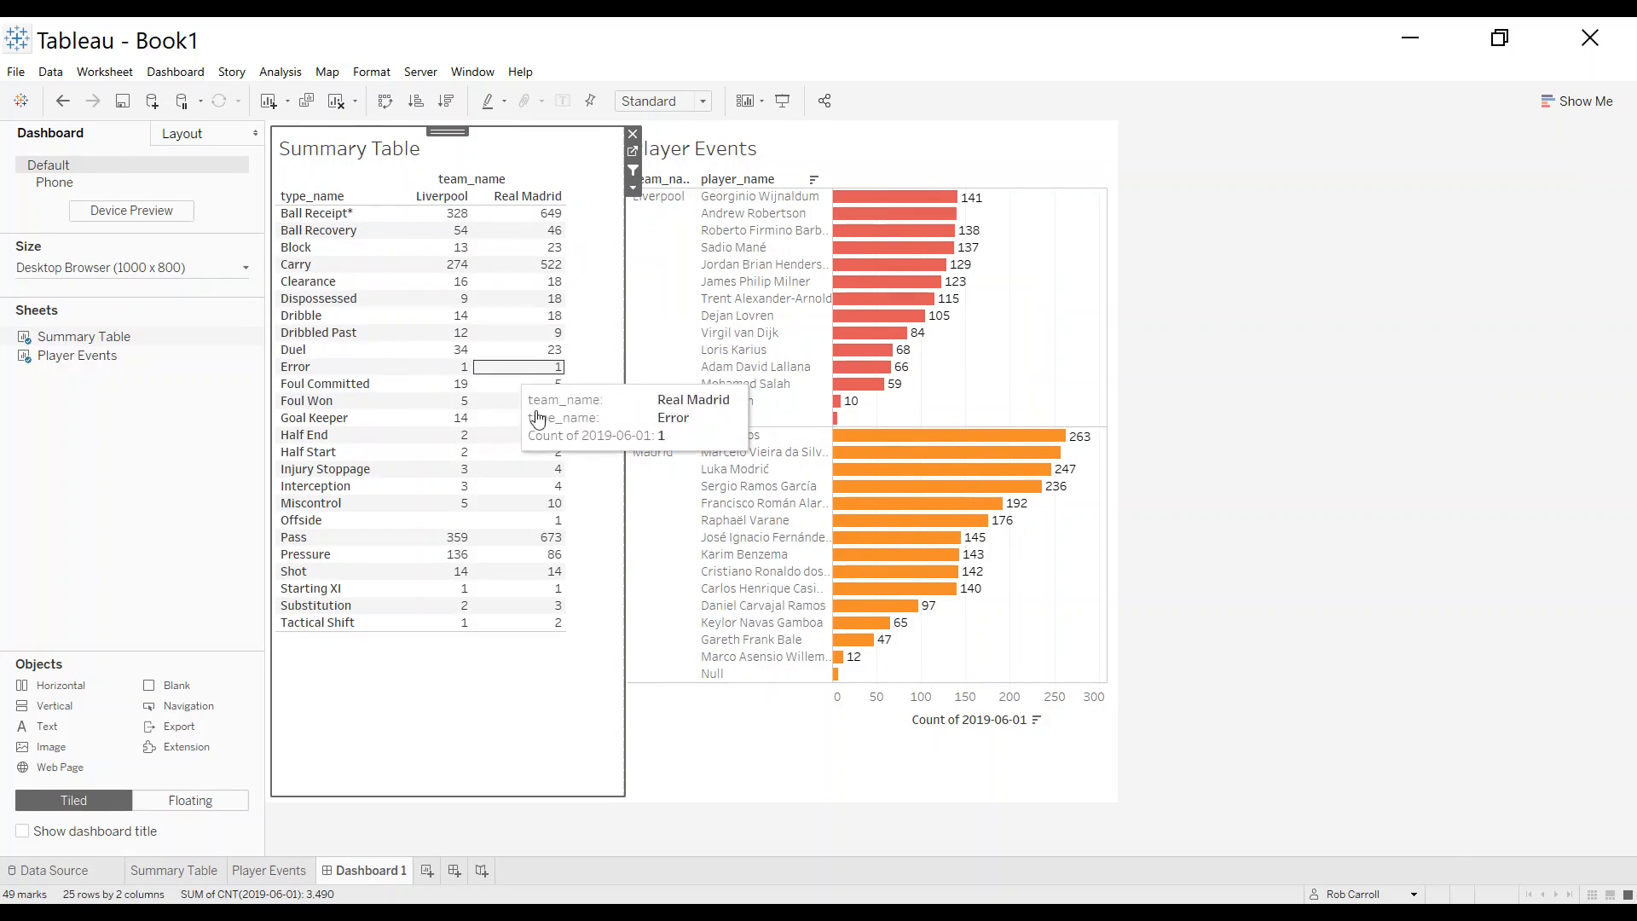
left_click(634, 190)
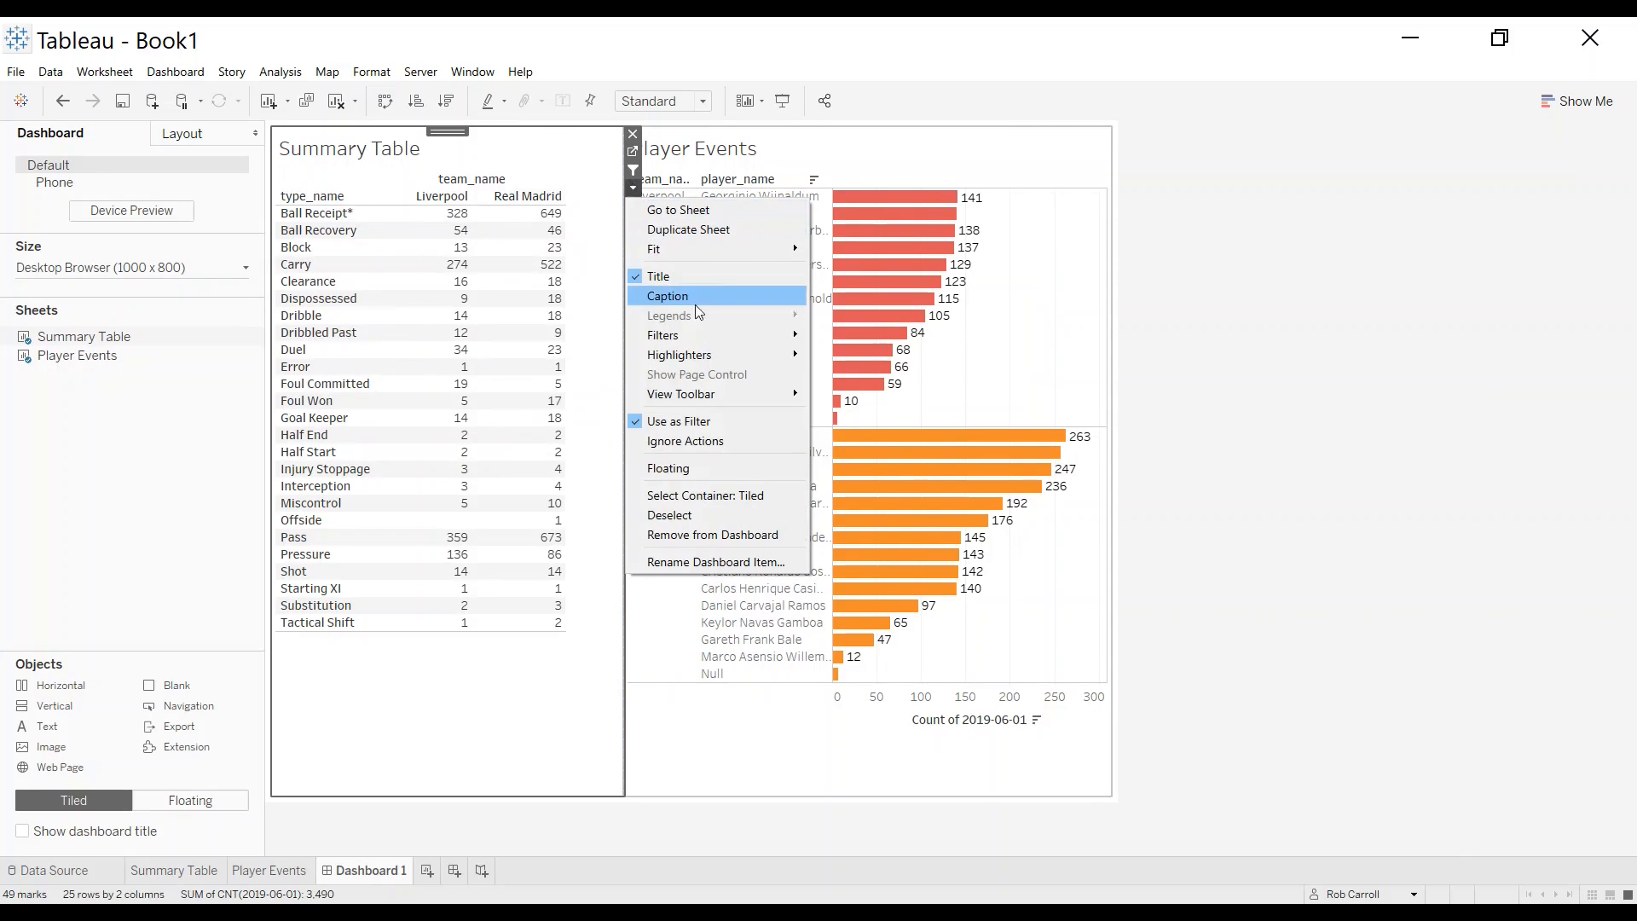
mouse_move(728, 341)
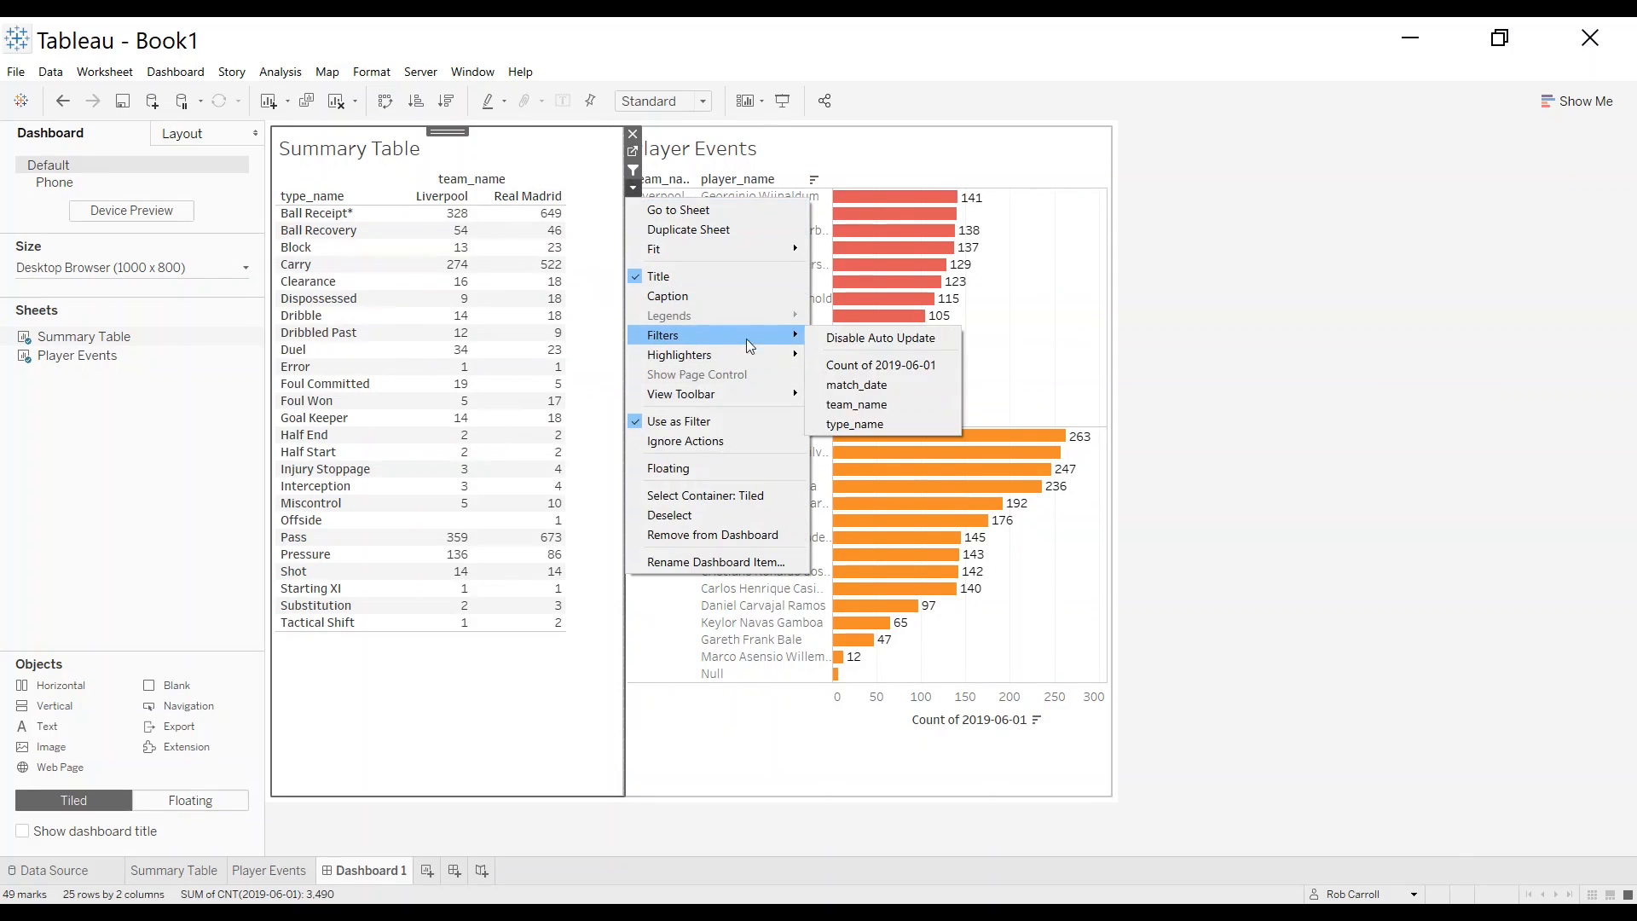
left_click(888, 388)
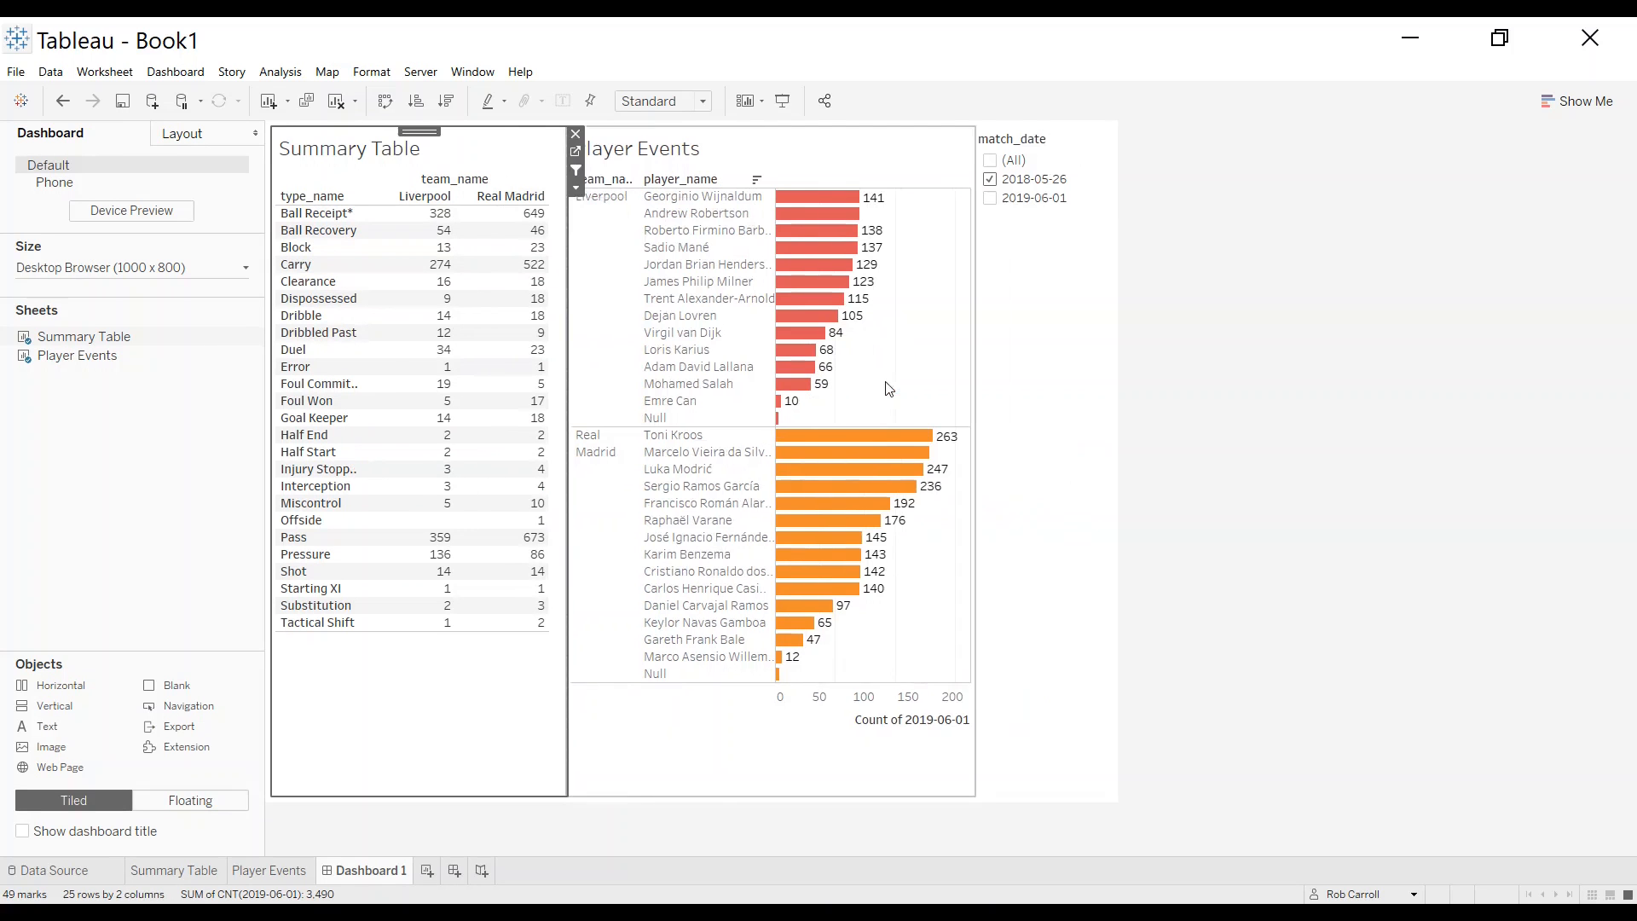
Switch the dashboard's match_date filter to 2019-06-01 only and examine both the Summary Table and the Player Events chart
left_click(1082, 365)
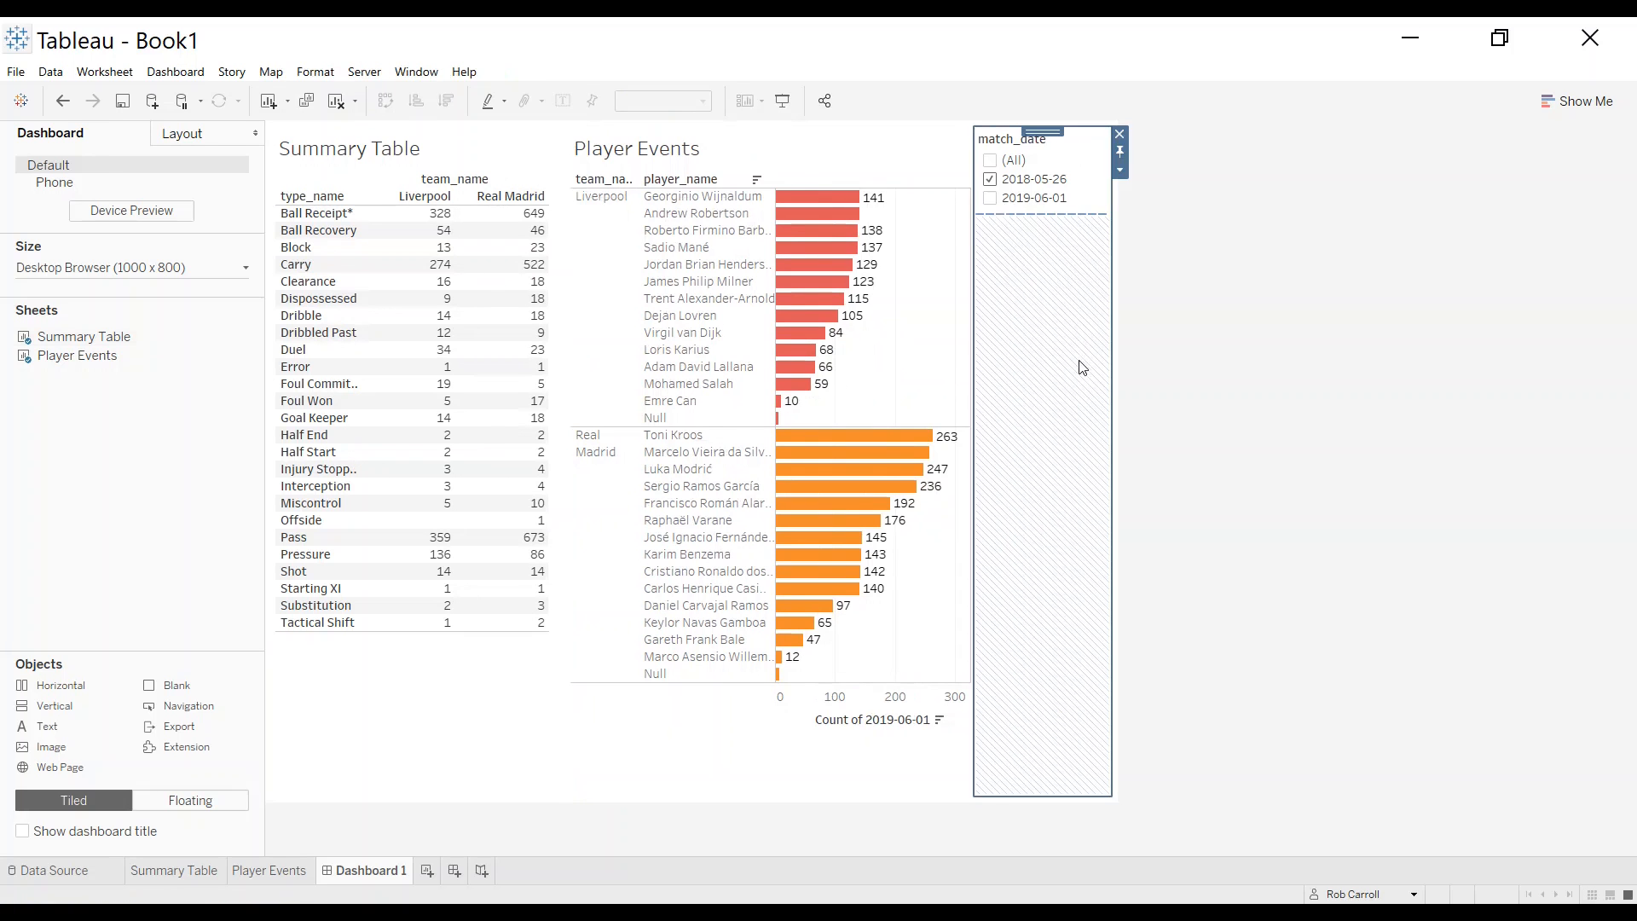
left_click(992, 198)
mouse_move(960, 274)
left_mouse_down()
mouse_move(968, 532)
mouse_move(963, 248)
left_mouse_up()
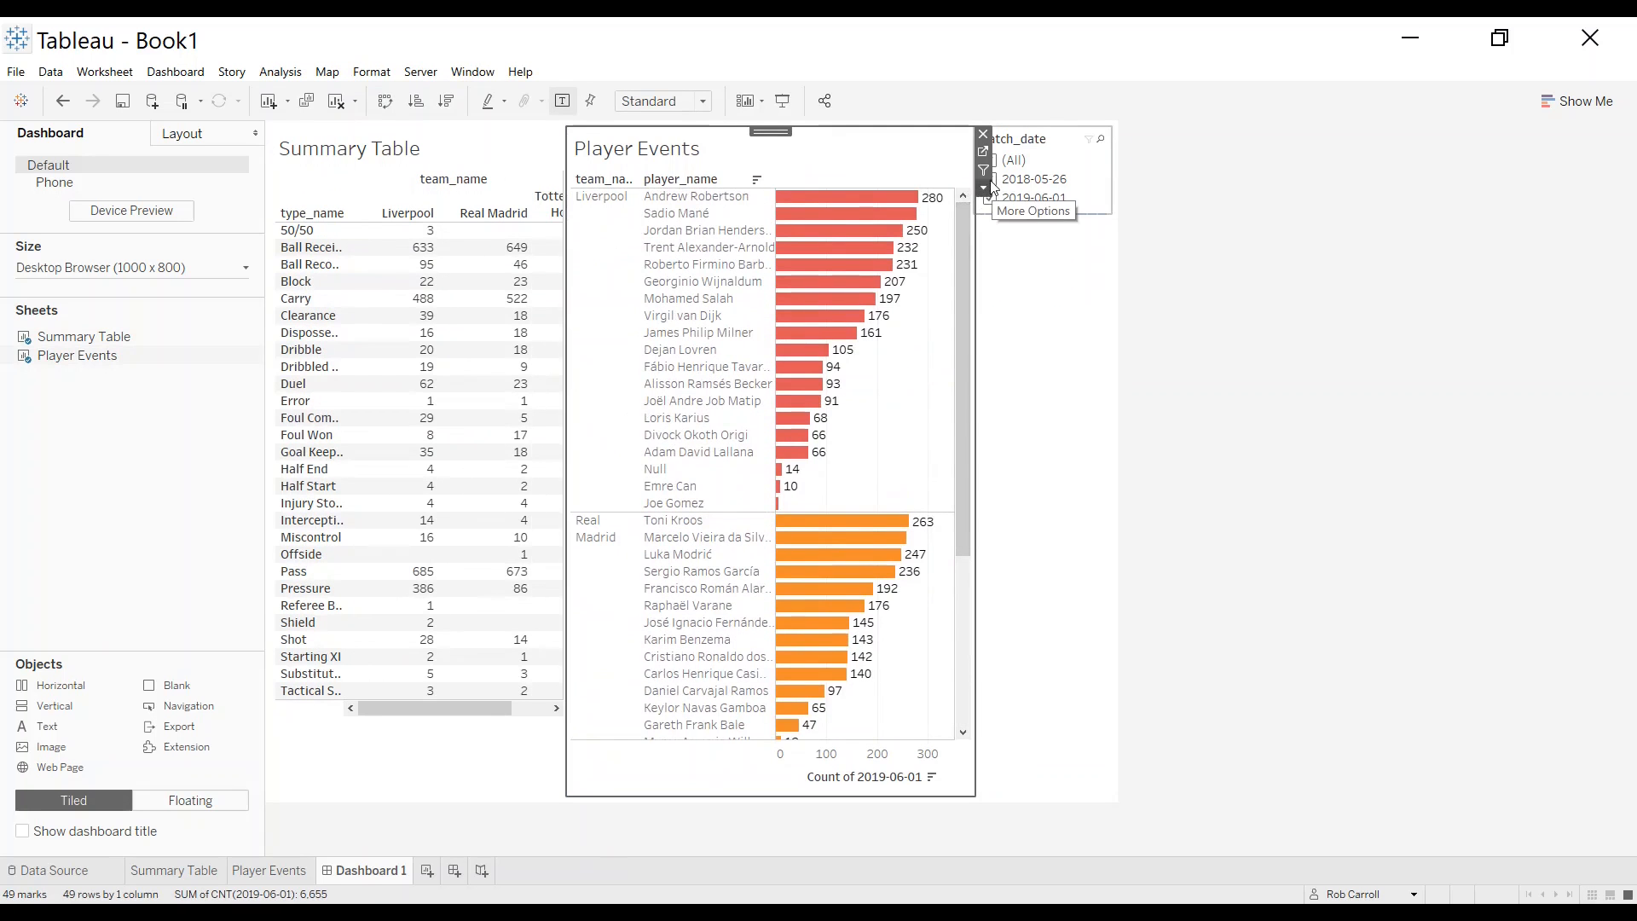
left_click(1021, 272)
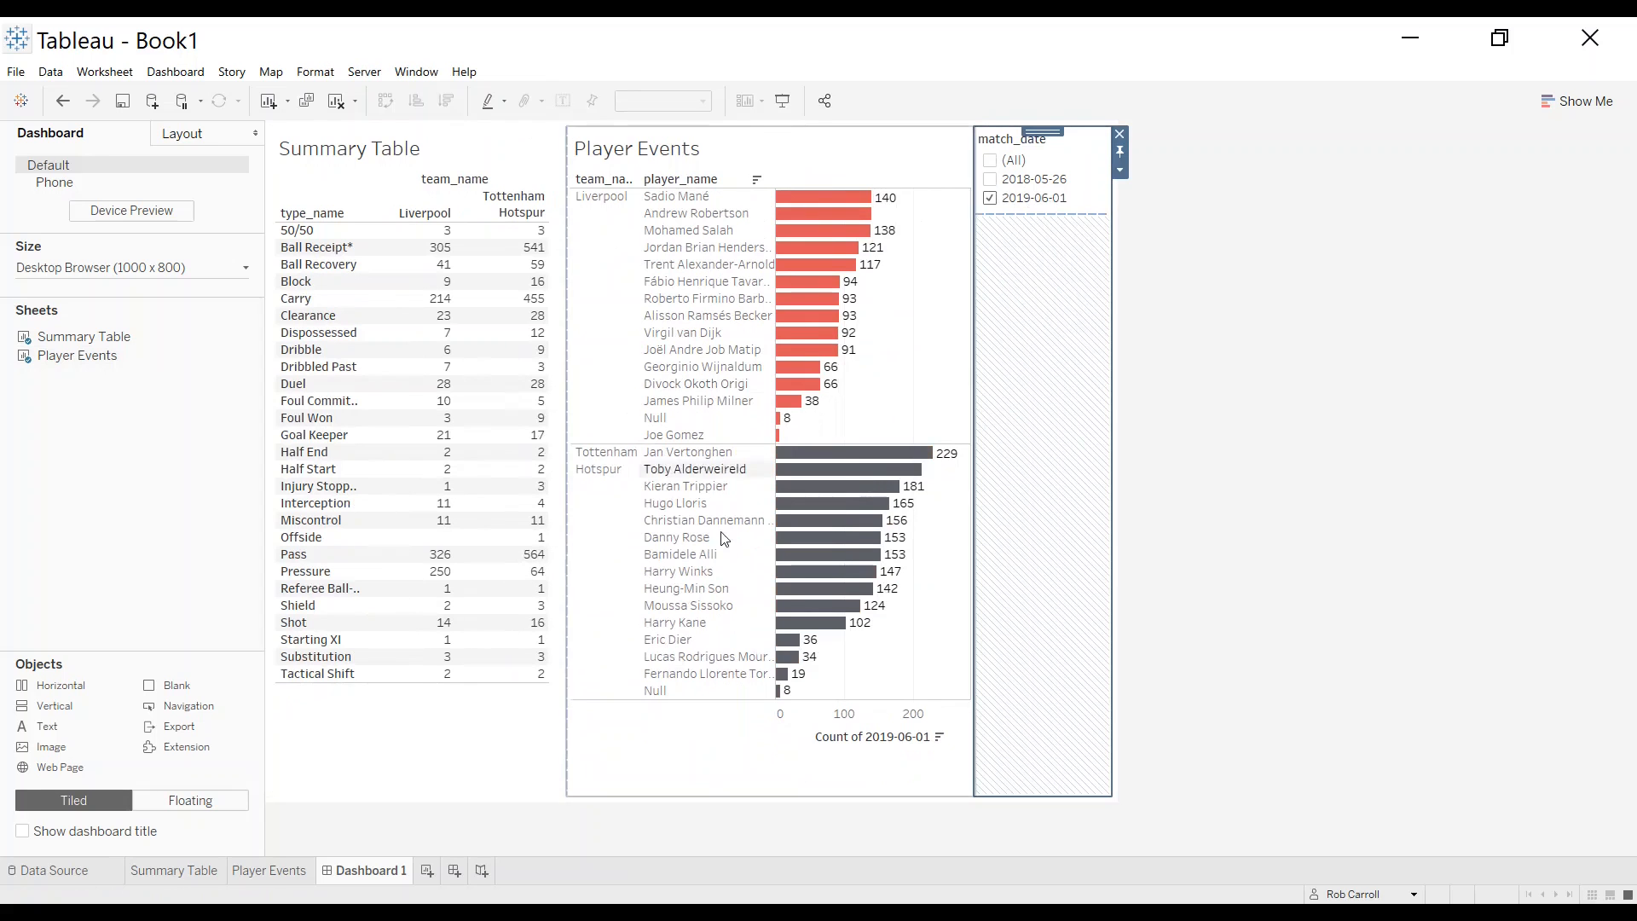
mouse_move(462, 583)
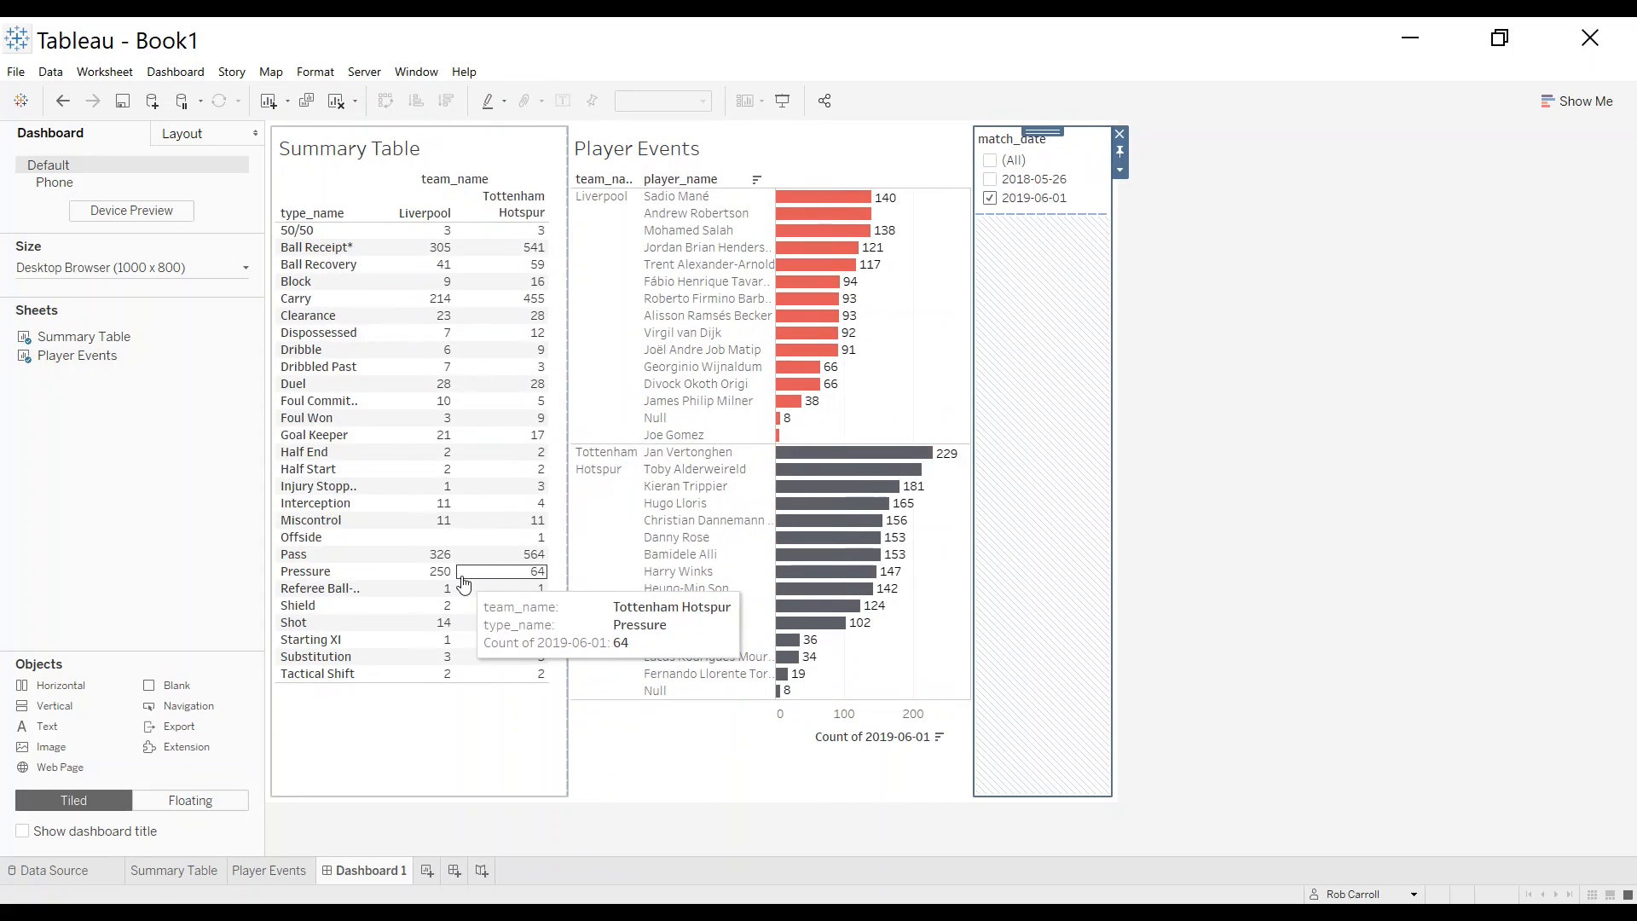